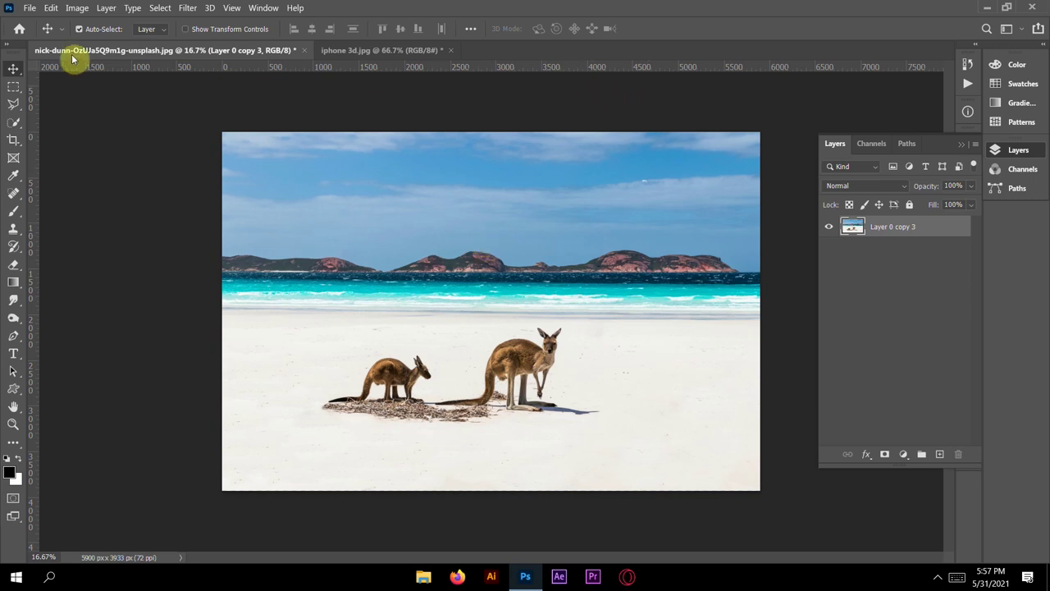
Select both kangaroos in the beach photo using Quick Selection's Select Subject.
{"action": "left_click", "coordinate": [393, 50]}
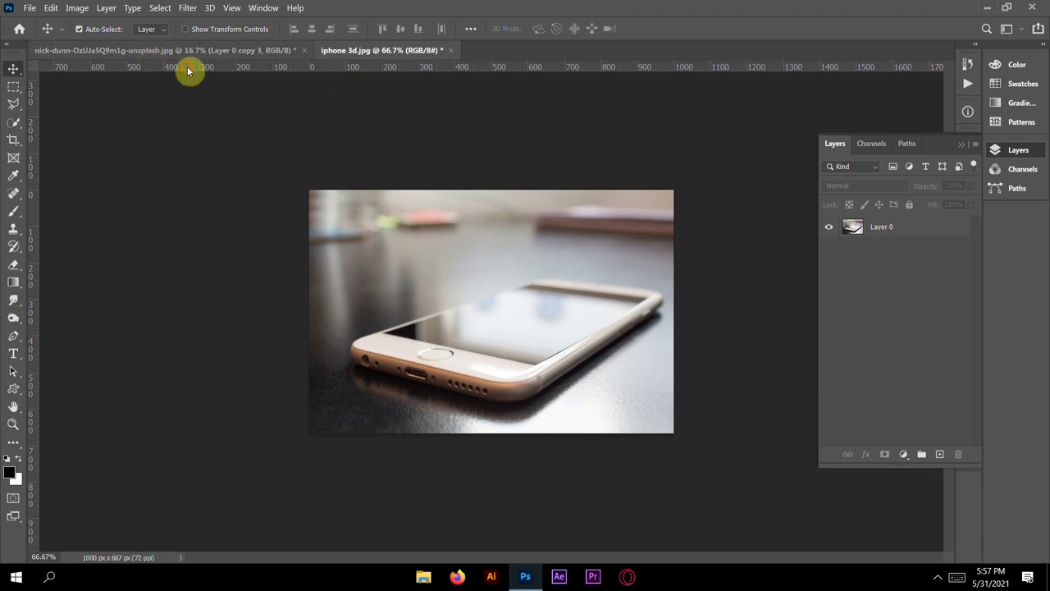
{"action": "left_click", "coordinate": [152, 50]}
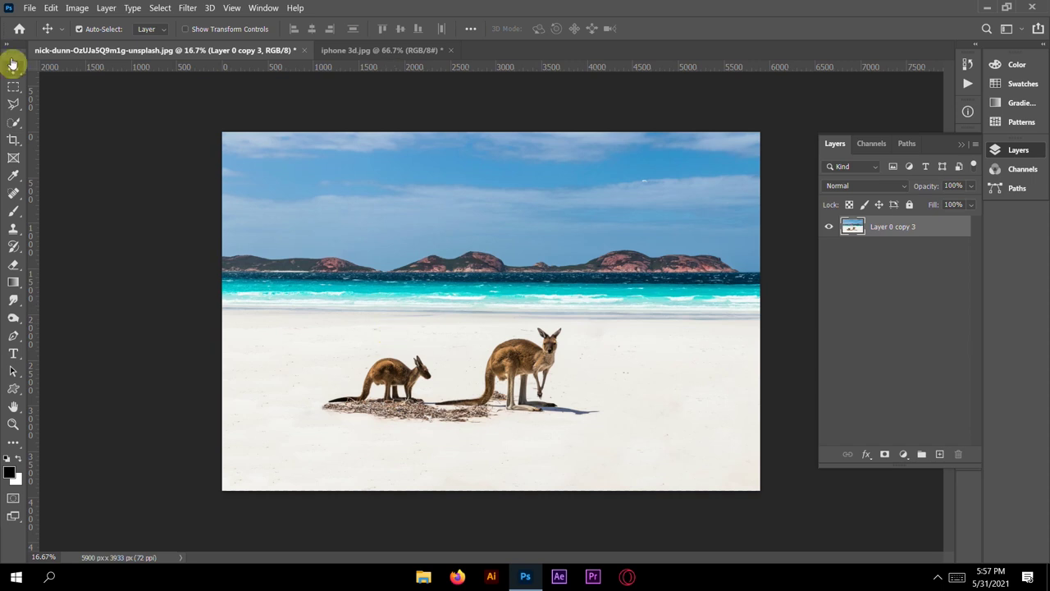
{"action": "left_click", "coordinate": [14, 123]}
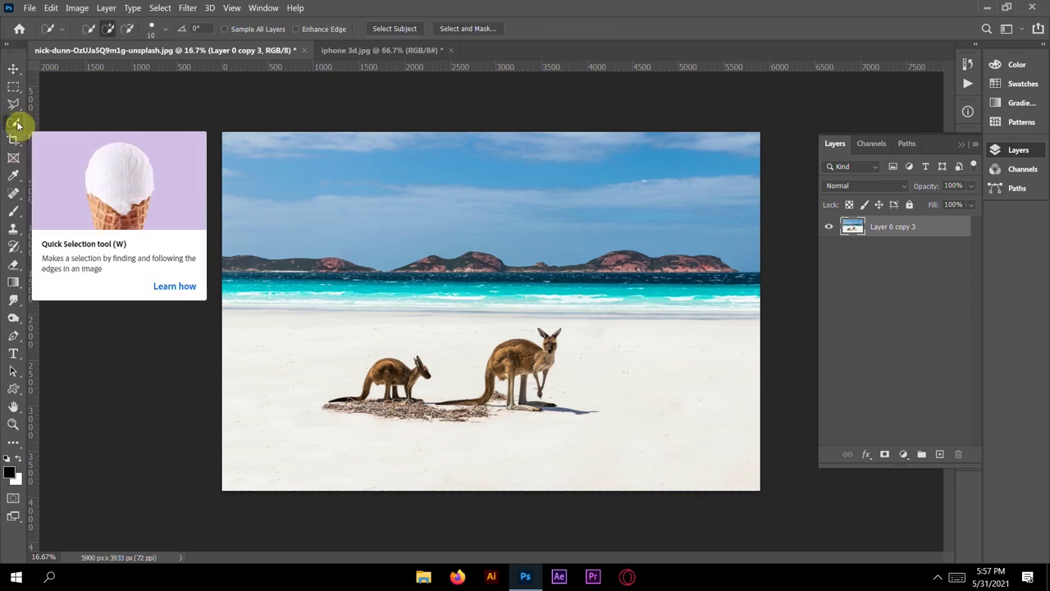
{"action": "left_click", "coordinate": [403, 31]}
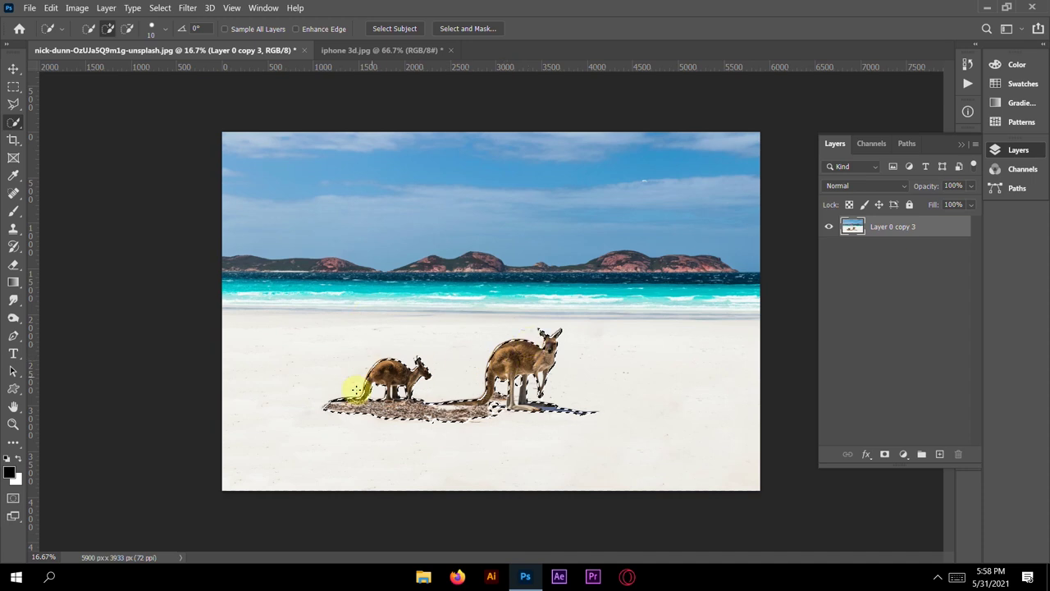
{"action": "left_click", "coordinate": [16, 337]}
Trace a pen path along the sand just beneath both kangaroos' feet and shadows.
{"action": "left_click", "coordinate": [196, 450]}
{"action": "left_click", "coordinate": [252, 431]}
{"action": "left_click", "coordinate": [309, 418]}
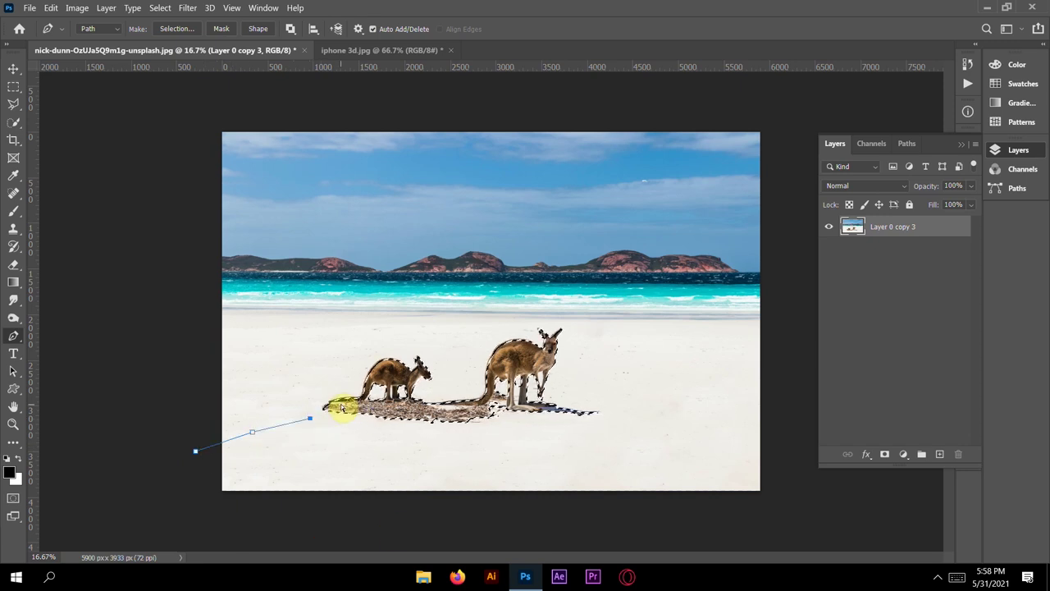
{"action": "key", "text": "ctrl+plus"}
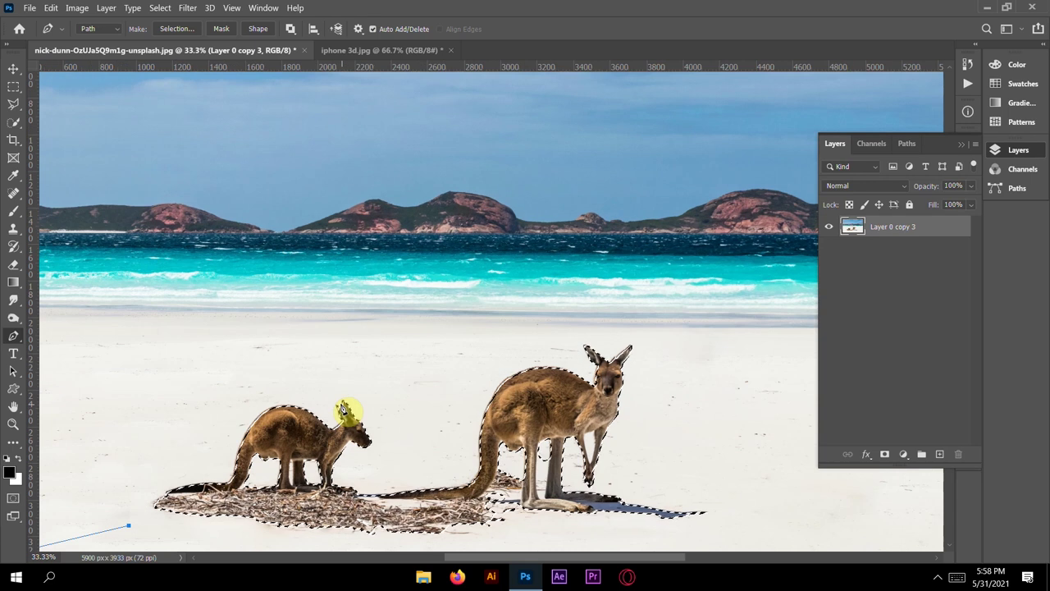
{"action": "key", "text": "ctrl+plus"}
{"action": "left_click_drag", "start_coordinate": [321, 374], "coordinate": [476, 228]}
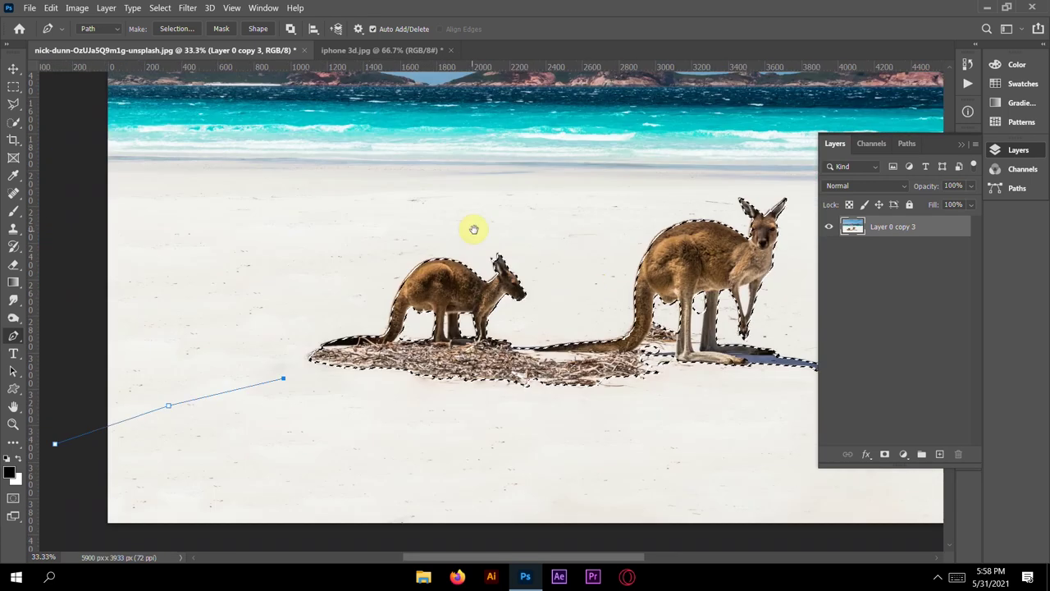
{"action": "left_click", "coordinate": [348, 341]}
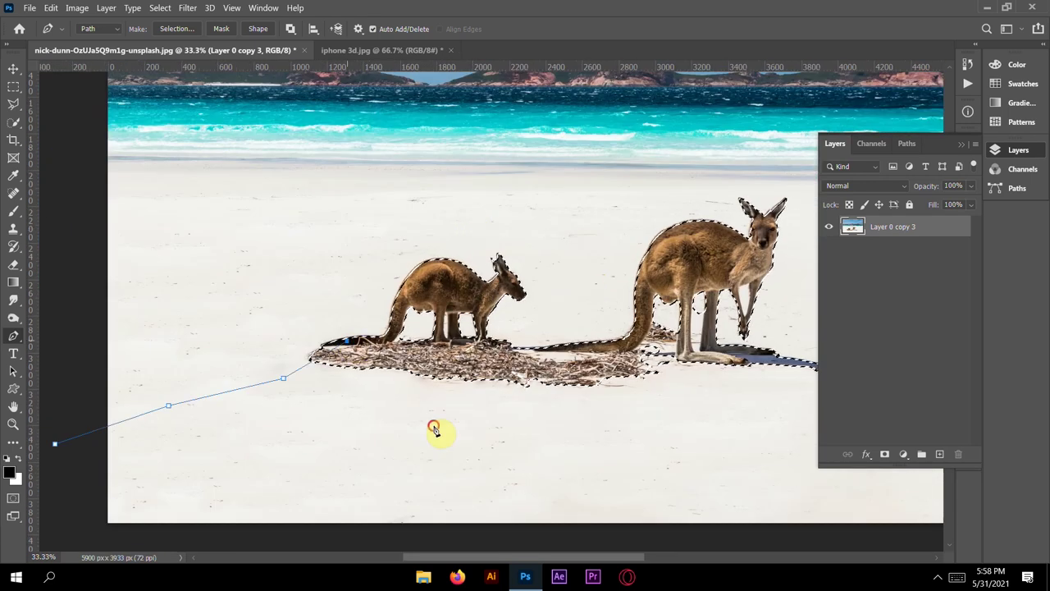
{"action": "left_click", "coordinate": [377, 339]}
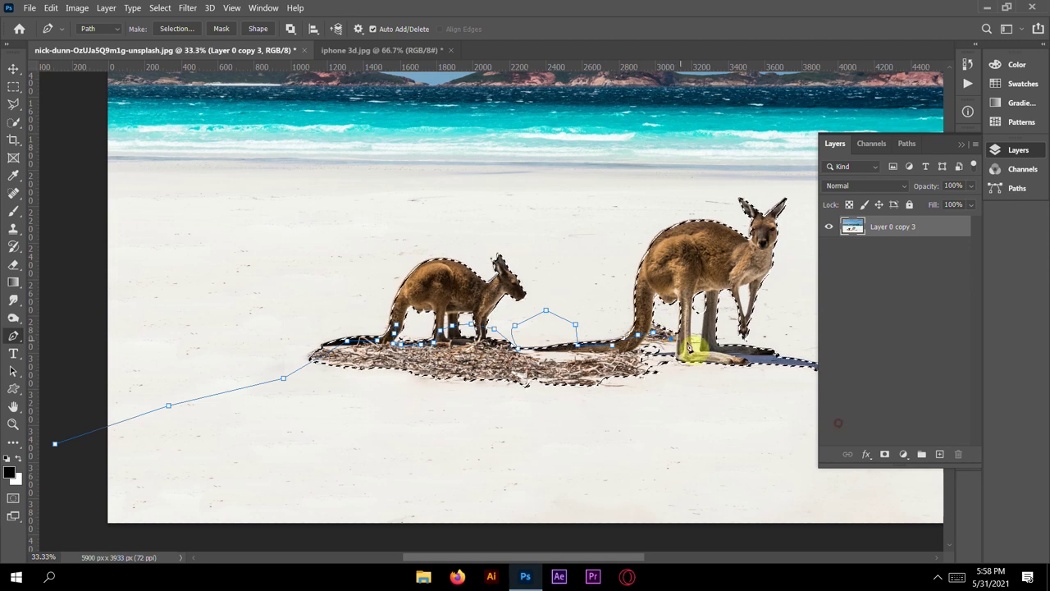
{"action": "left_click", "coordinate": [712, 335]}
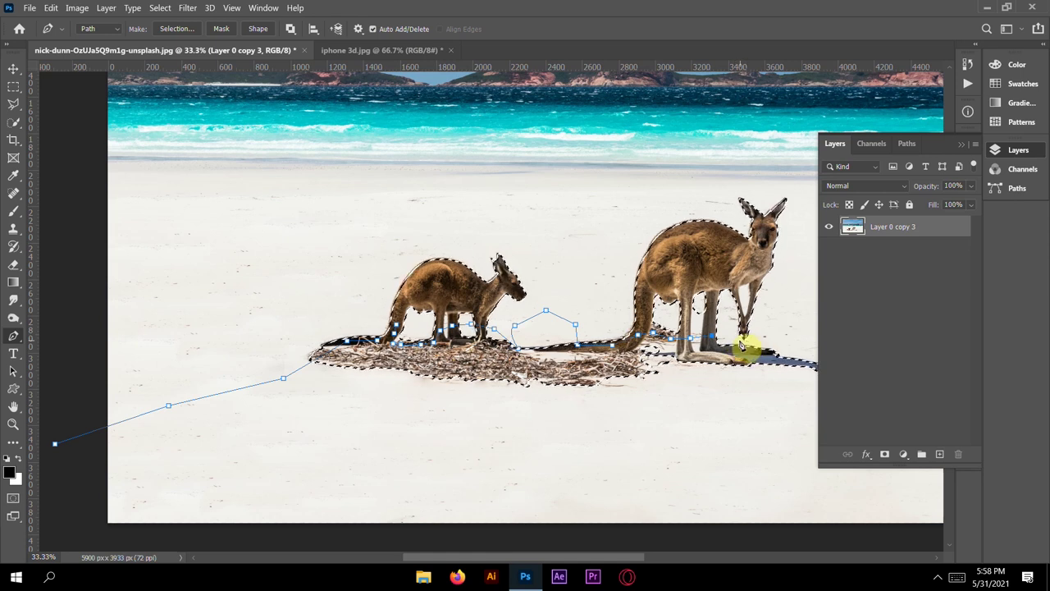
{"action": "left_click", "coordinate": [752, 345]}
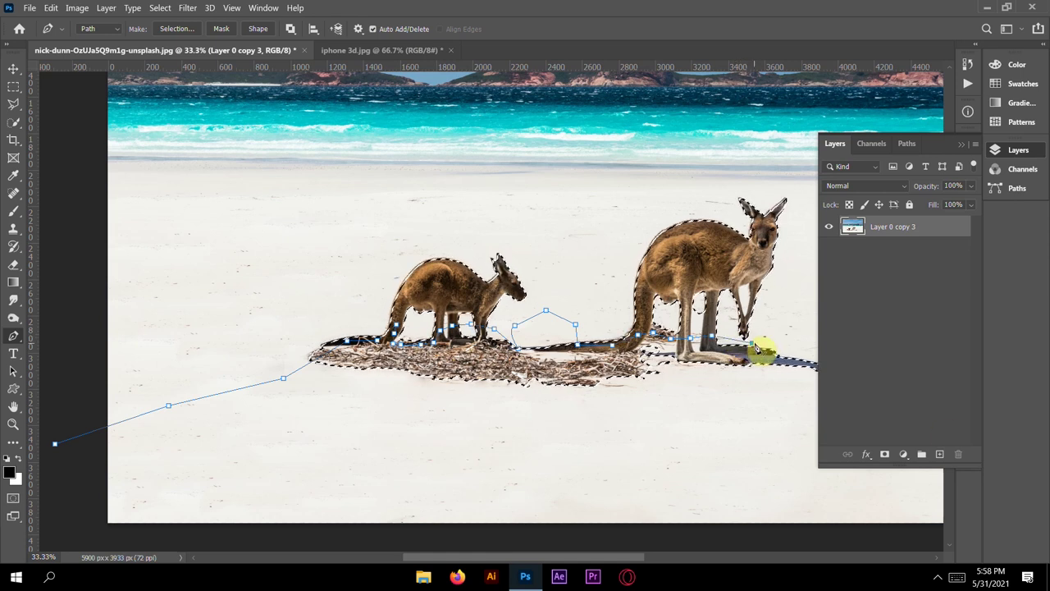
{"action": "left_click", "coordinate": [786, 348]}
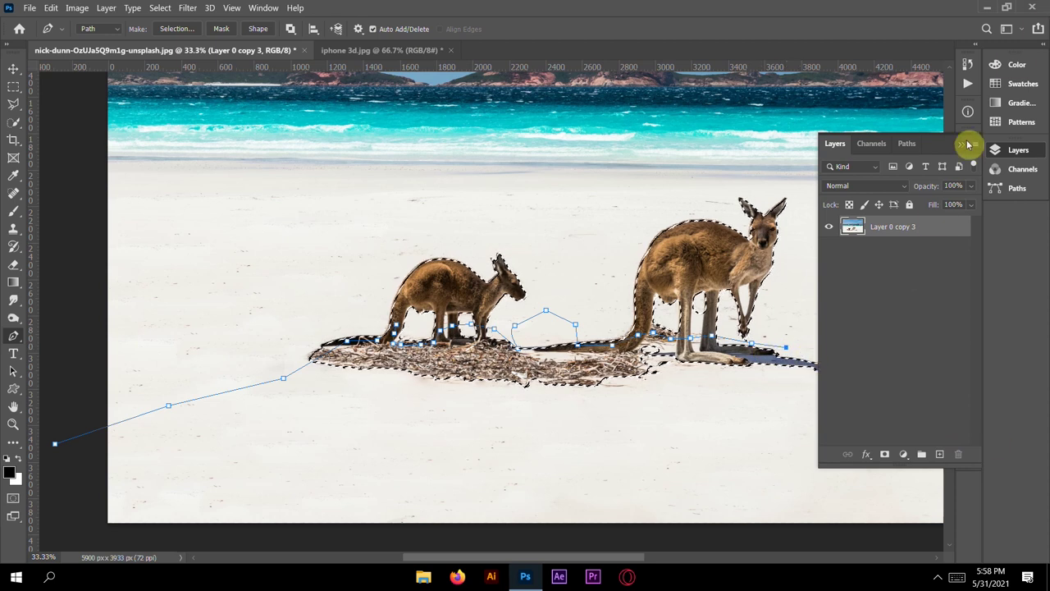
Carry the path past the right edge, back along below the photo, and close it.
{"action": "left_click", "coordinate": [962, 147]}
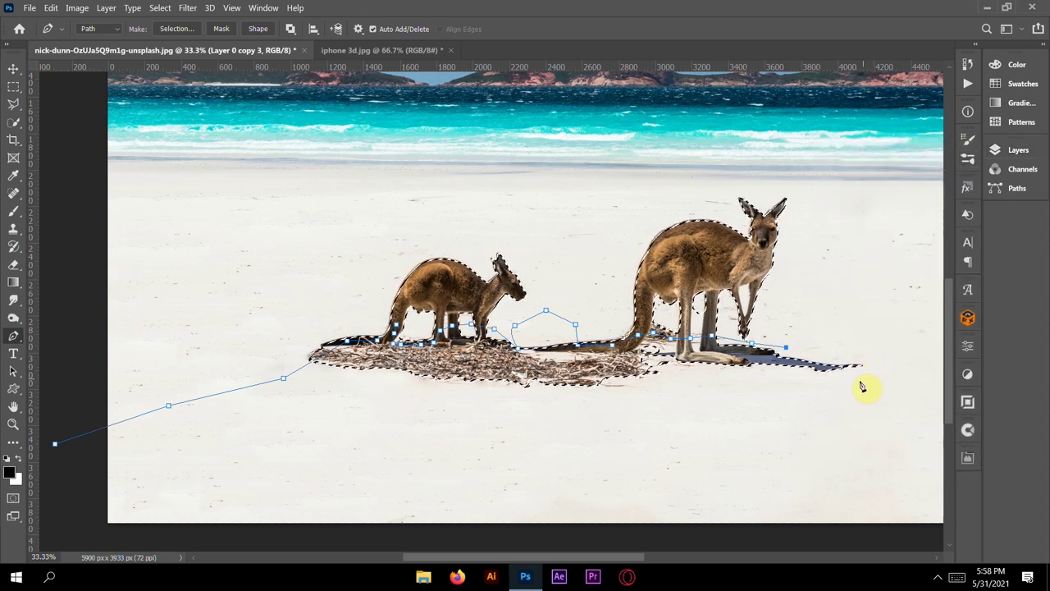
{"action": "key", "text": "ctrl+minus"}
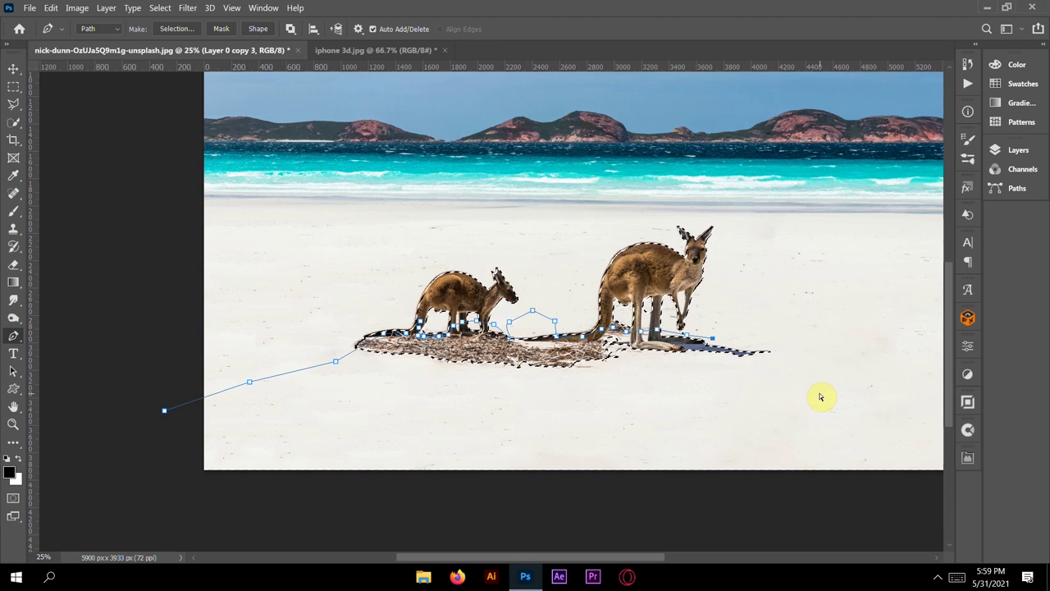
{"action": "left_click_drag", "start_coordinate": [697, 380], "coordinate": [616, 361]}
{"action": "left_click", "coordinate": [726, 354]}
{"action": "left_click", "coordinate": [797, 365]}
{"action": "left_click", "coordinate": [842, 381]}
{"action": "left_click", "coordinate": [863, 383]}
{"action": "left_click", "coordinate": [879, 497]}
{"action": "left_click", "coordinate": [645, 495]}
{"action": "left_click", "coordinate": [337, 409]}
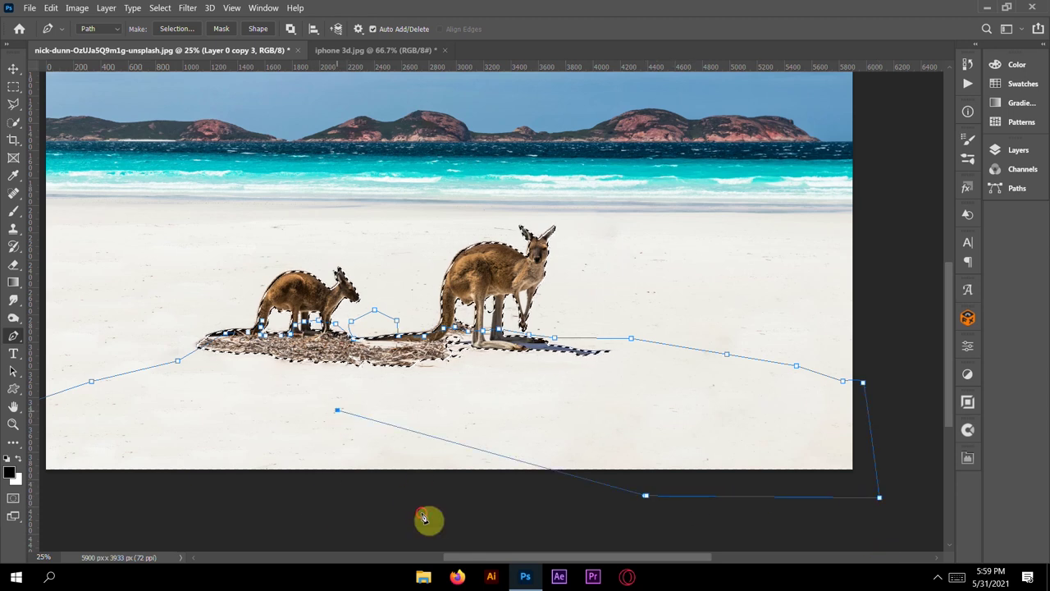
{"action": "key", "text": "ctrl+z"}
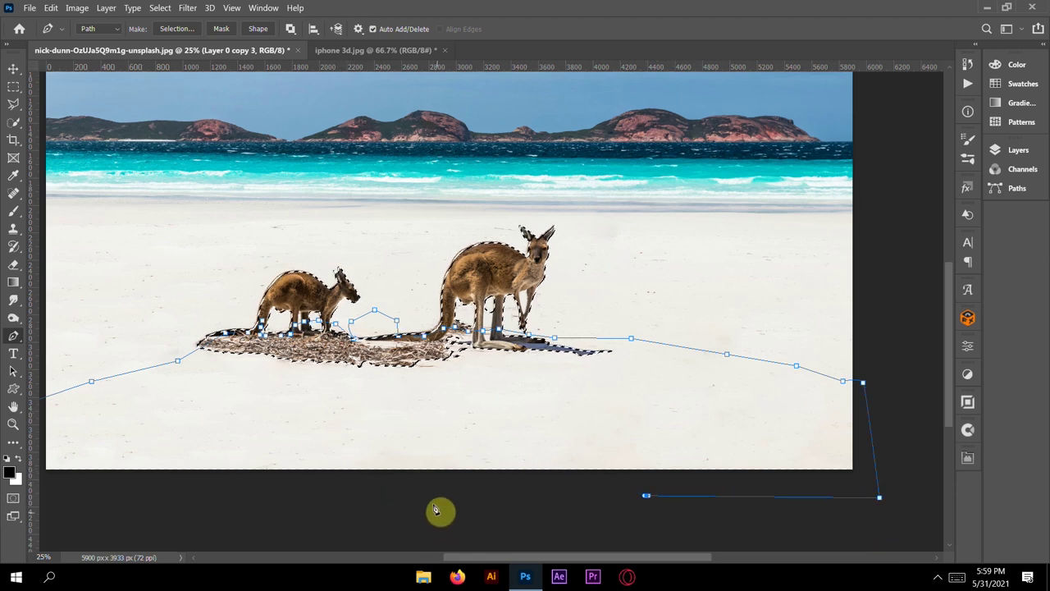
{"action": "left_click_drag", "start_coordinate": [239, 438], "coordinate": [476, 415]}
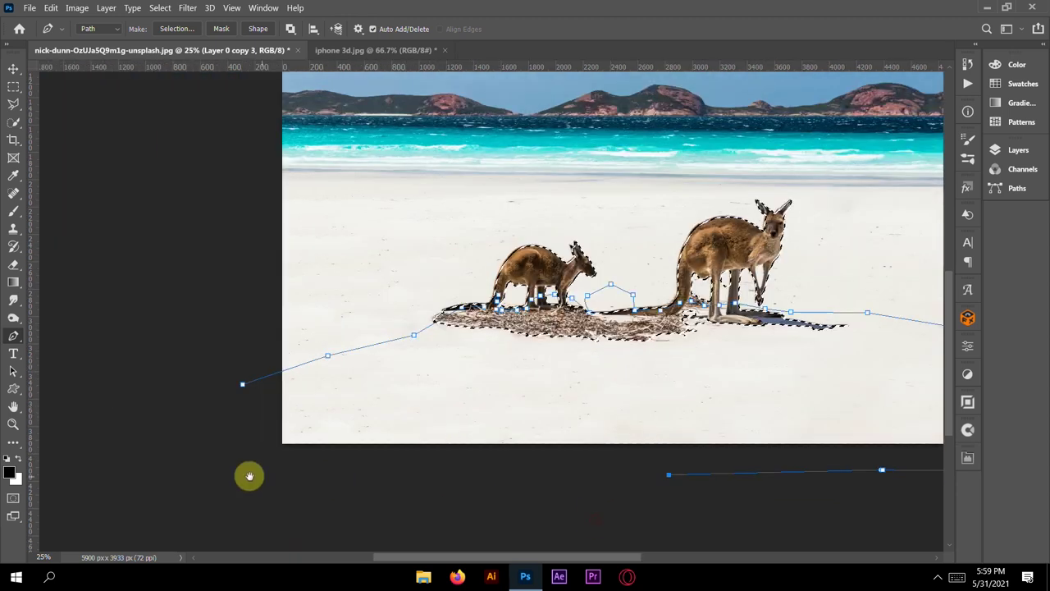
{"action": "left_click", "coordinate": [250, 475]}
{"action": "left_click", "coordinate": [242, 383]}
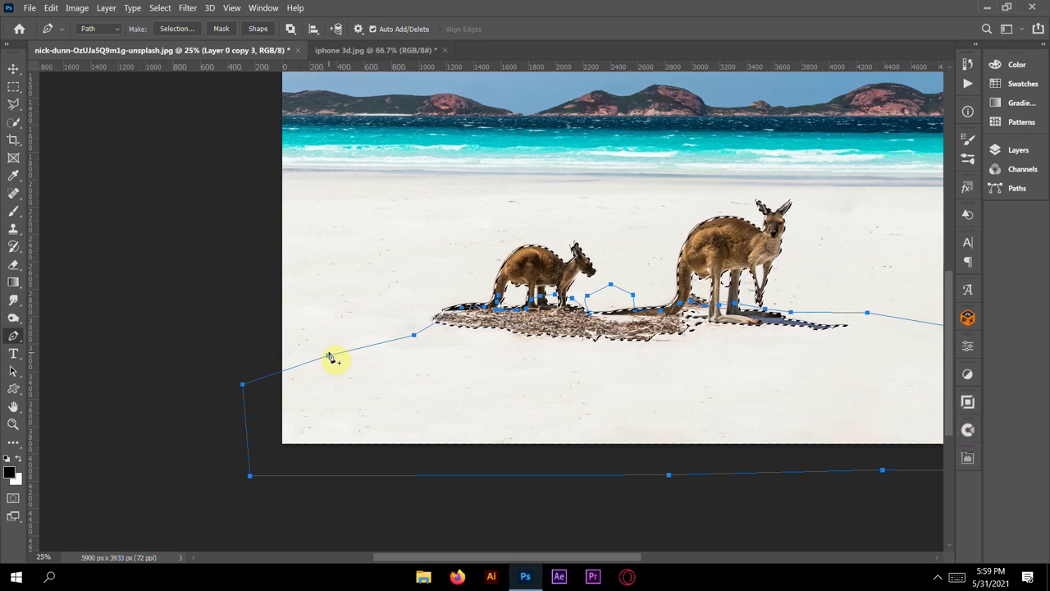
Turn the foreground sand path into a selection using Add to Selection.
{"action": "right_click", "coordinate": [329, 358]}
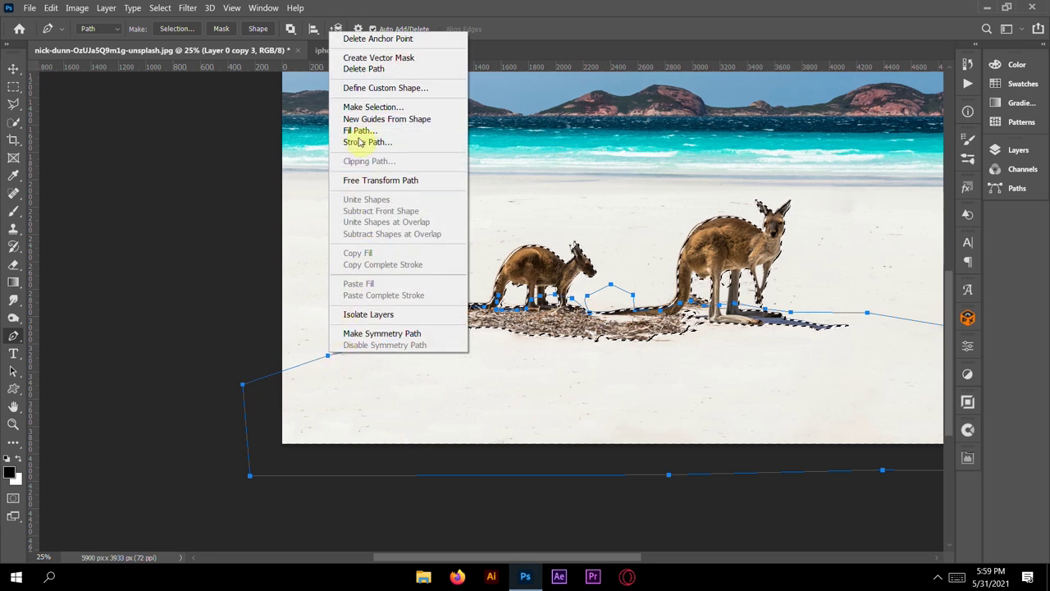
{"action": "left_click", "coordinate": [357, 106]}
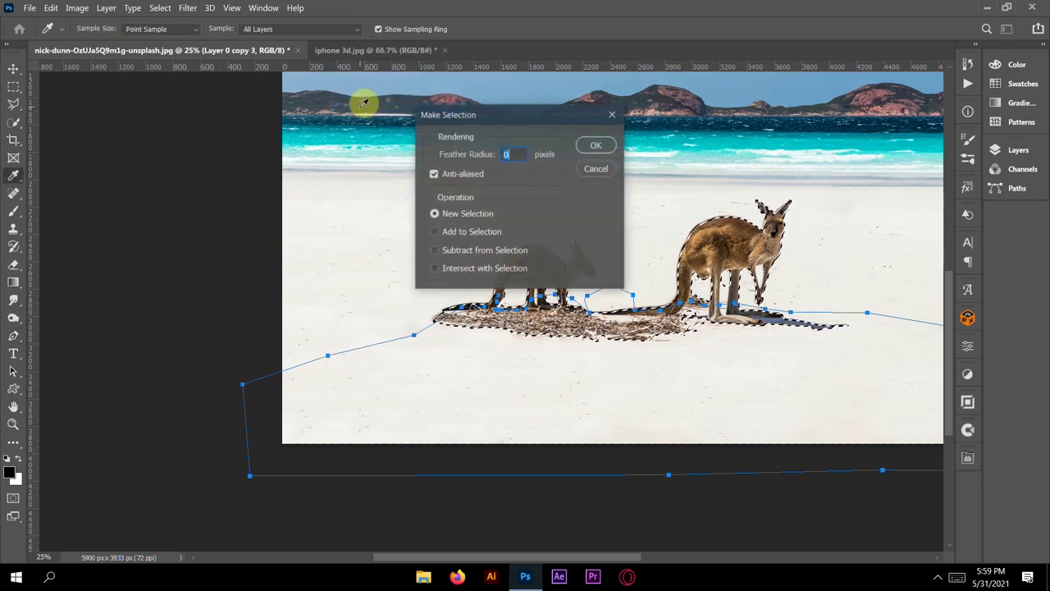
{"action": "left_click", "coordinate": [434, 232]}
{"action": "left_click", "coordinate": [595, 145]}
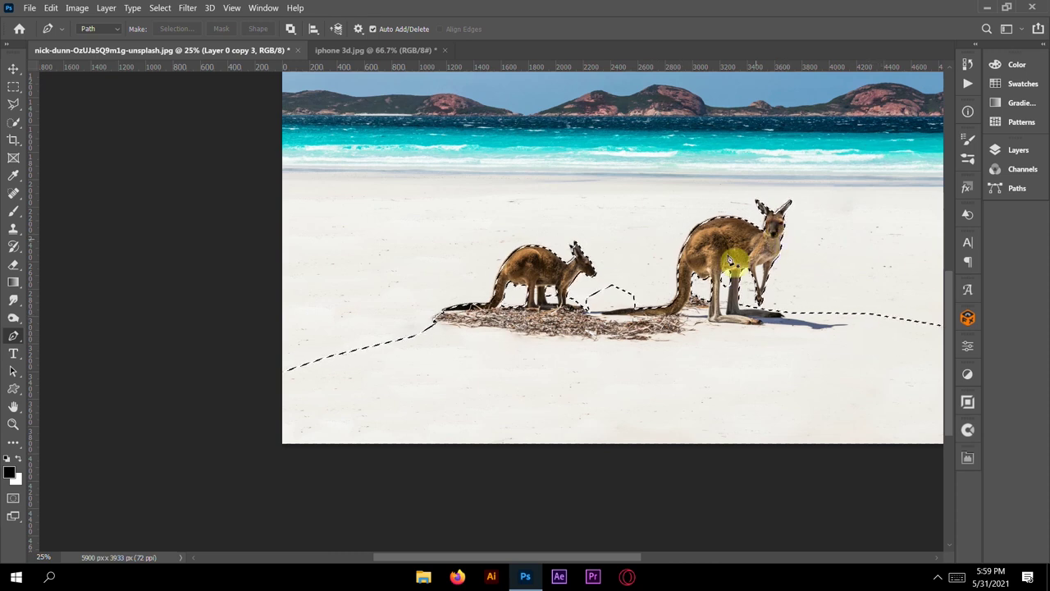
{"action": "scroll", "coordinate": [701, 270], "scroll_direction": "up", "scroll_amount": 4}
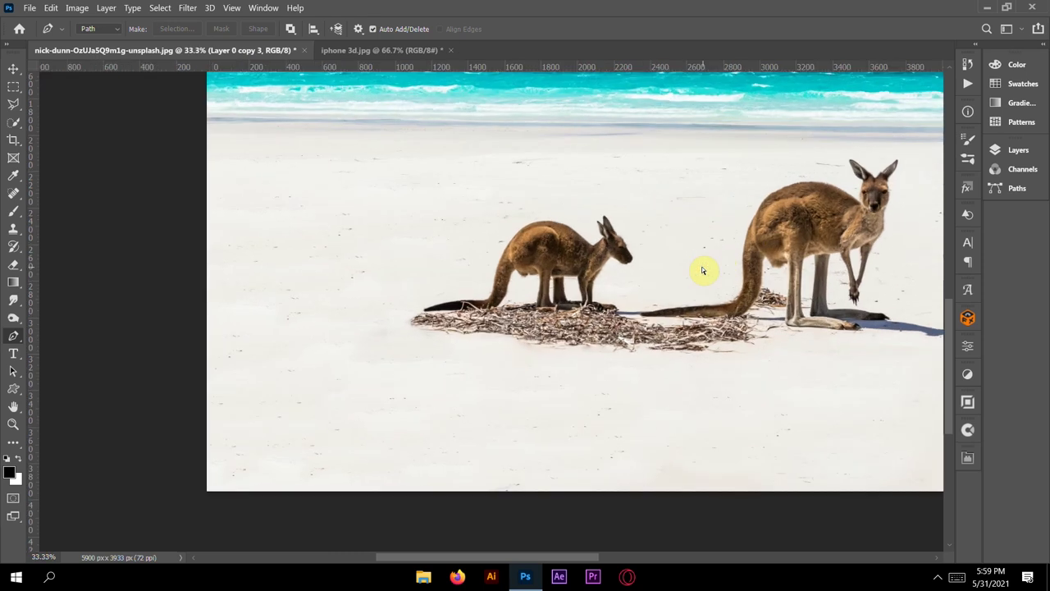
{"action": "scroll", "coordinate": [703, 270], "scroll_direction": "up", "scroll_amount": 1}
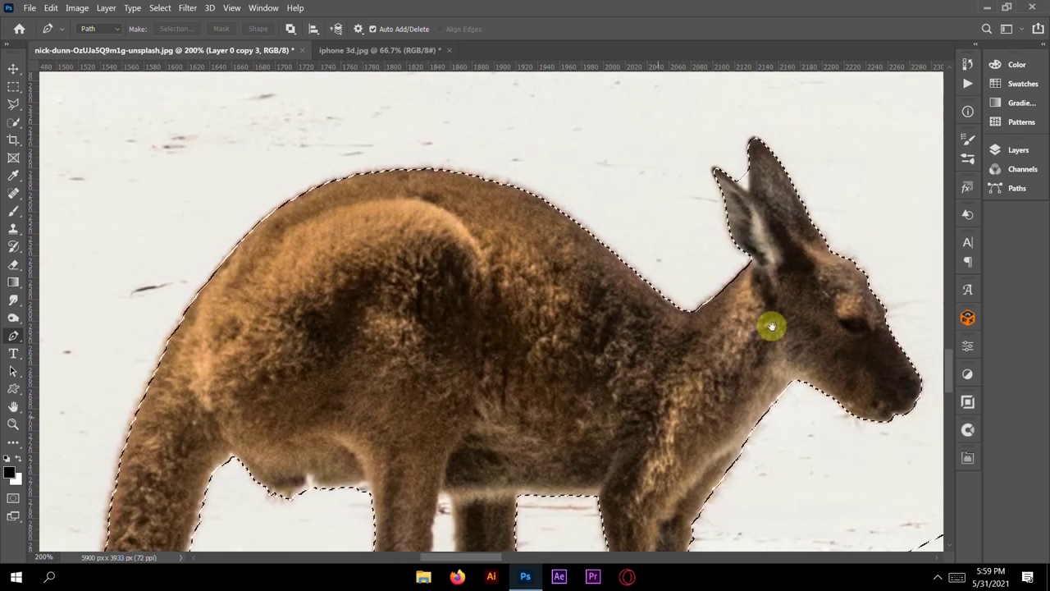
Pen-trace the background wedge between the large kangaroo's two ears.
{"action": "left_click_drag", "start_coordinate": [810, 277], "coordinate": [520, 408]}
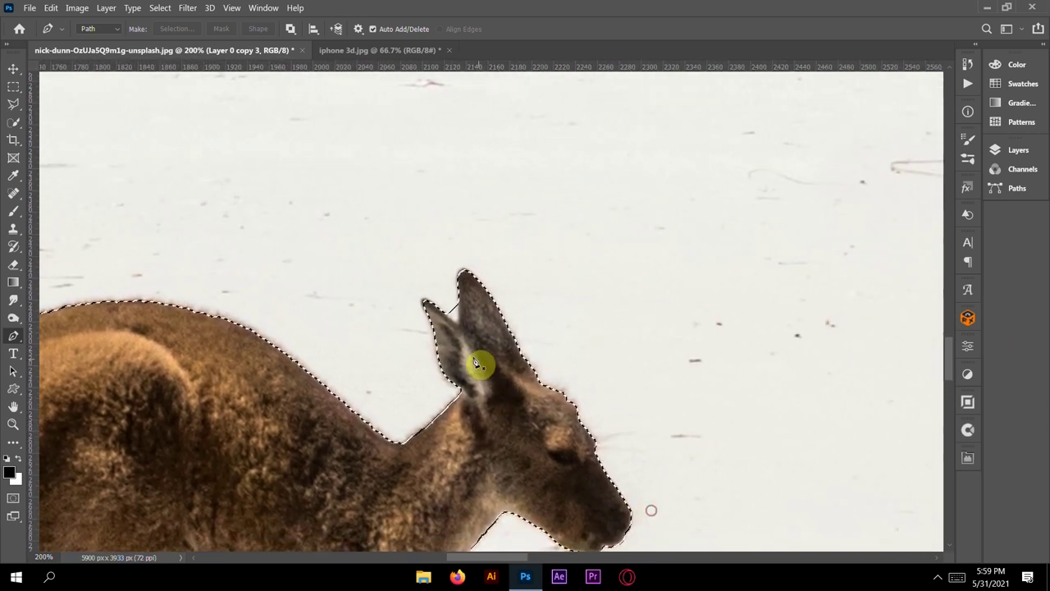
{"action": "left_click_drag", "start_coordinate": [434, 312], "coordinate": [433, 318]}
{"action": "scroll", "coordinate": [434, 318], "scroll_direction": "up", "scroll_amount": 5}
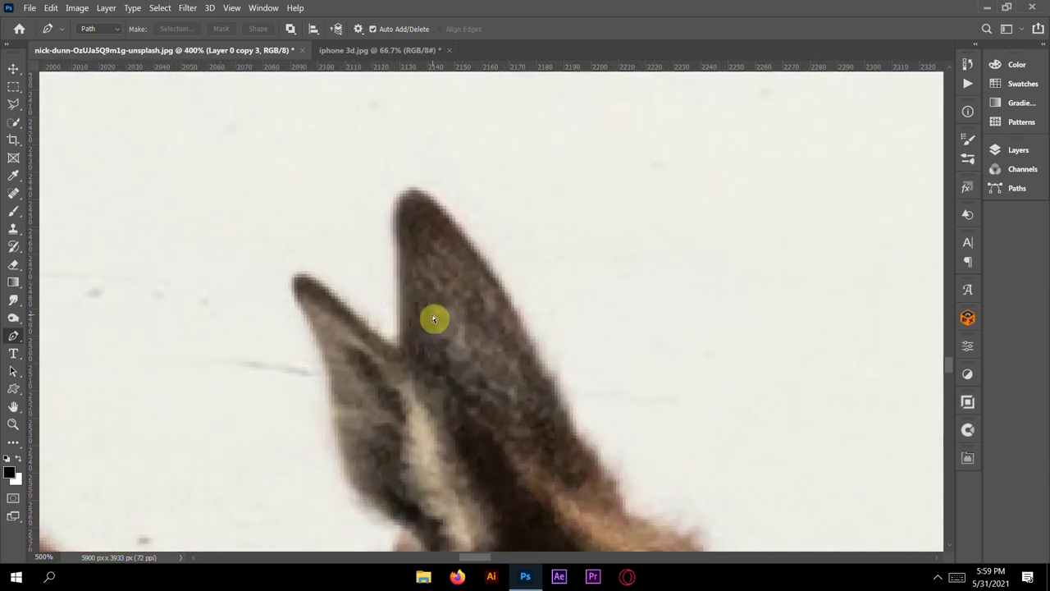
{"action": "left_click", "coordinate": [321, 312]}
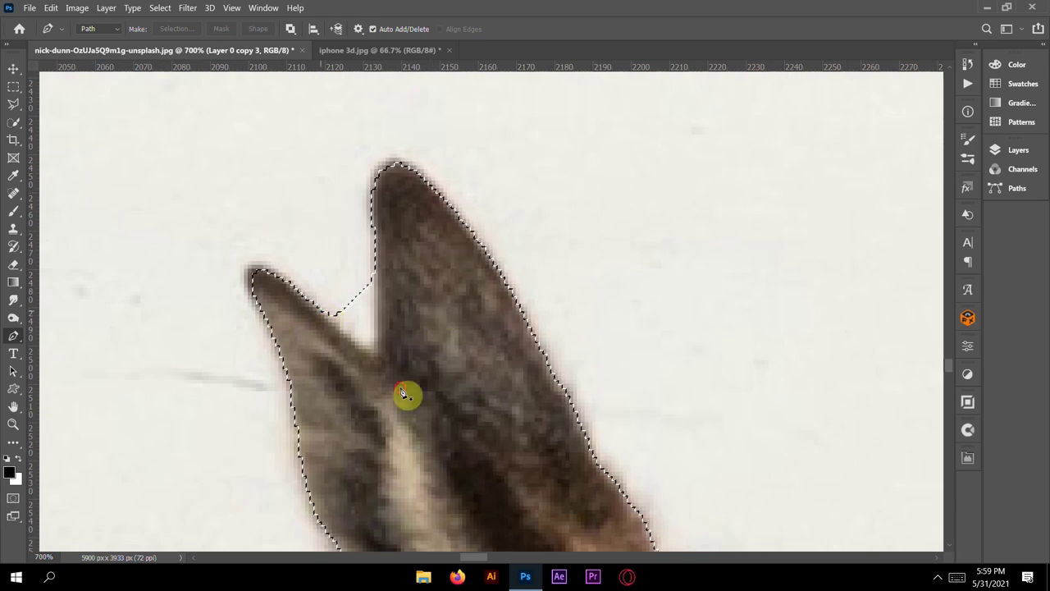
{"action": "left_click", "coordinate": [339, 326]}
{"action": "left_click", "coordinate": [355, 341]}
{"action": "left_click", "coordinate": [373, 352]}
{"action": "left_click", "coordinate": [373, 333]}
{"action": "left_click", "coordinate": [374, 294]}
{"action": "left_click", "coordinate": [373, 254]}
{"action": "left_click_drag", "start_coordinate": [343, 231], "coordinate": [326, 262]}
{"action": "left_click", "coordinate": [317, 296]}
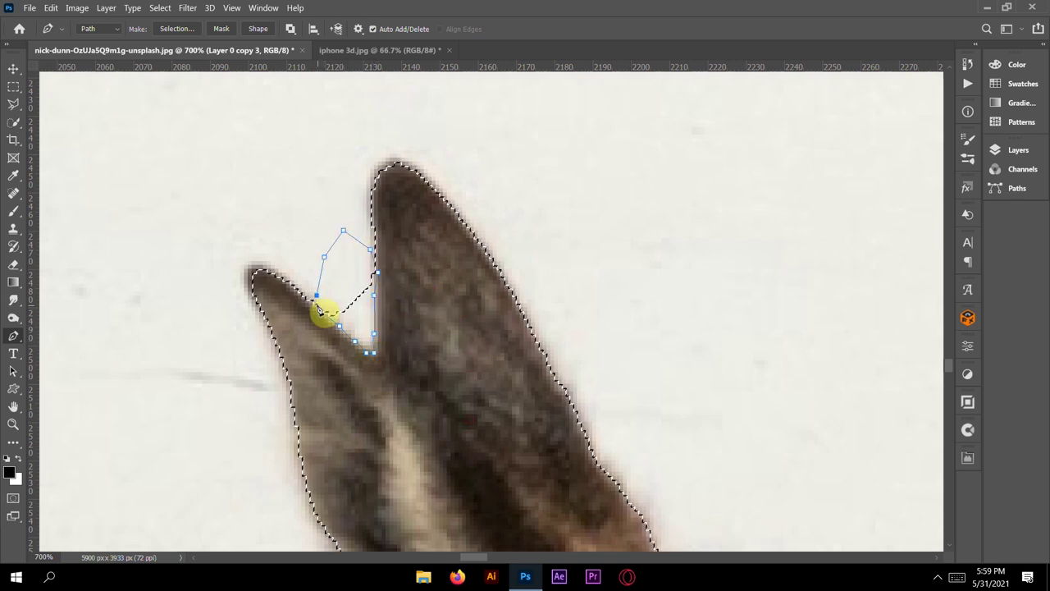
Subtract the ear-gap path from the selection via Make Selection.
{"action": "right_click", "coordinate": [320, 312]}
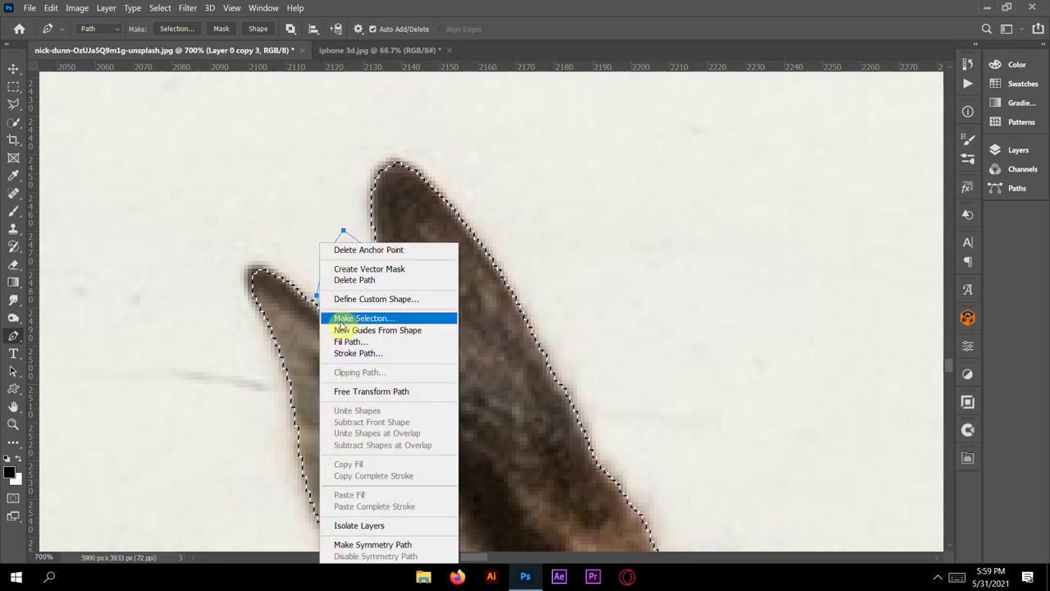
{"action": "left_click", "coordinate": [386, 317]}
{"action": "left_click", "coordinate": [436, 250]}
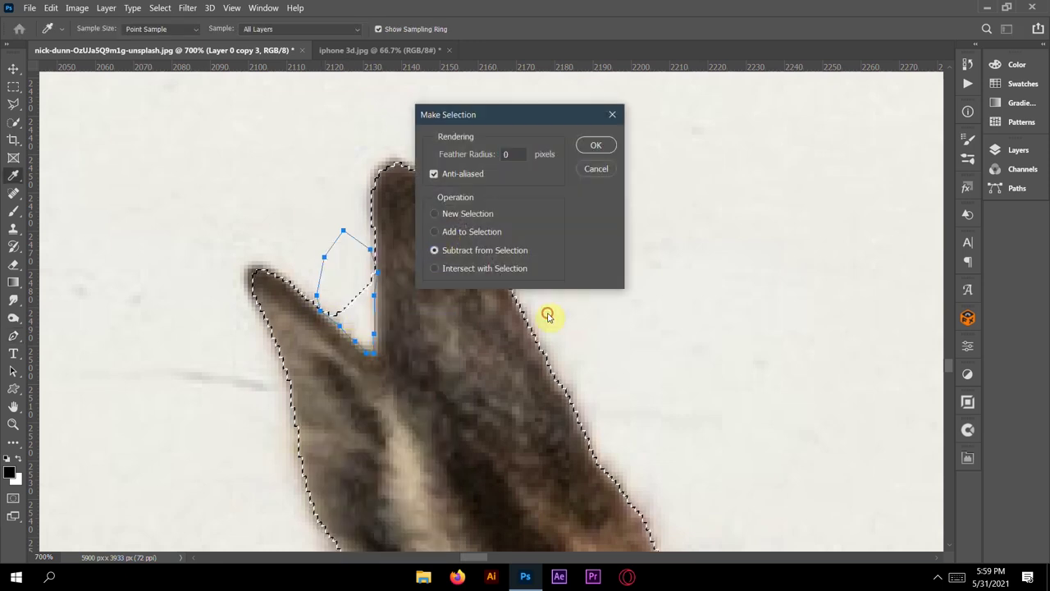
{"action": "key", "text": "Return"}
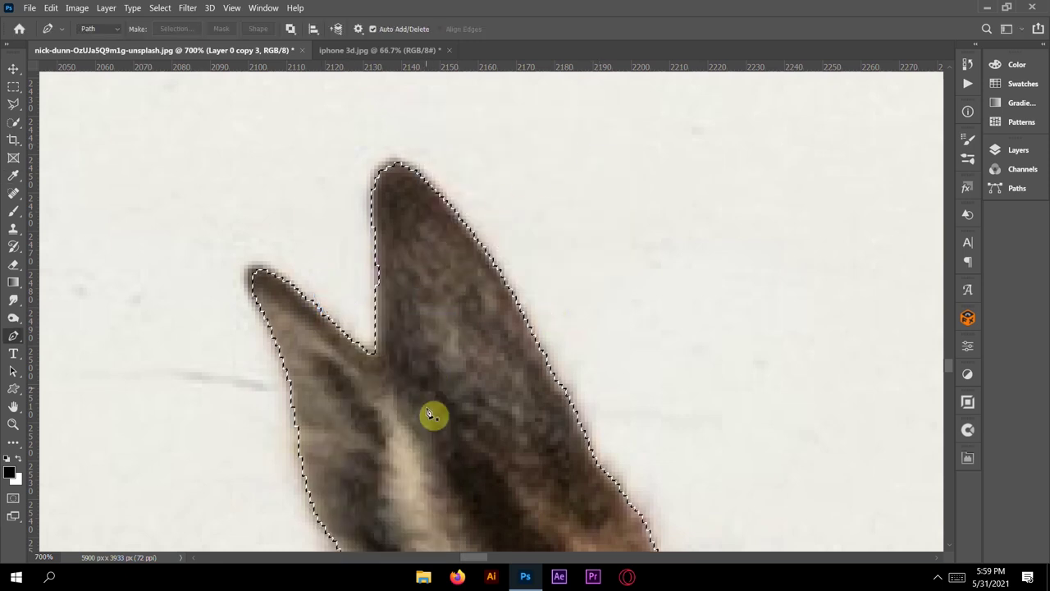
{"action": "left_click_drag", "start_coordinate": [291, 199], "coordinate": [252, 380]}
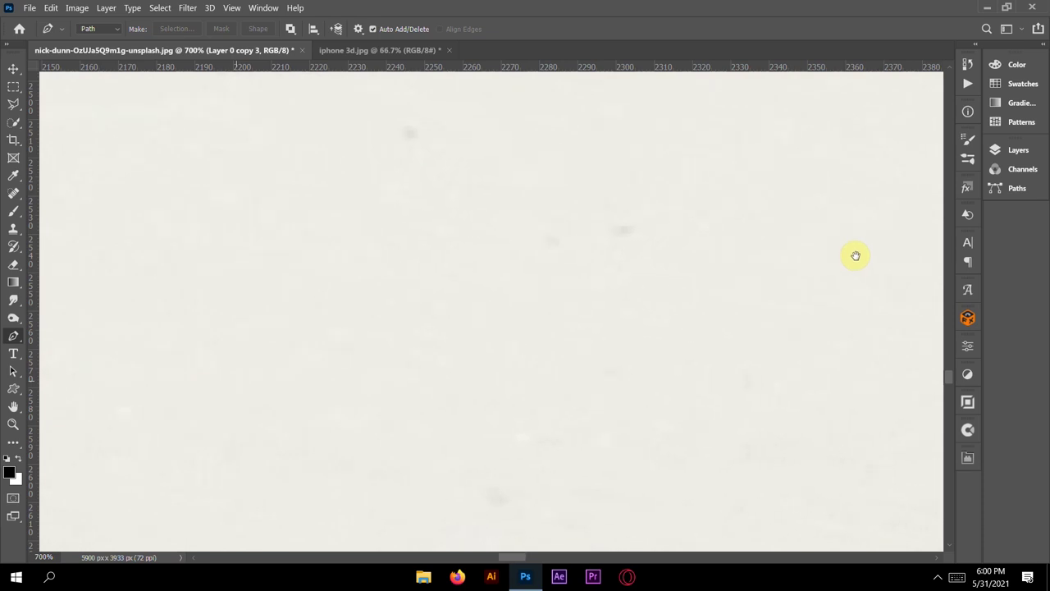
Pen-trace a closed path along the big kangaroo's cheek edge down to the chin.
{"action": "key", "text": "ctrl+minus"}
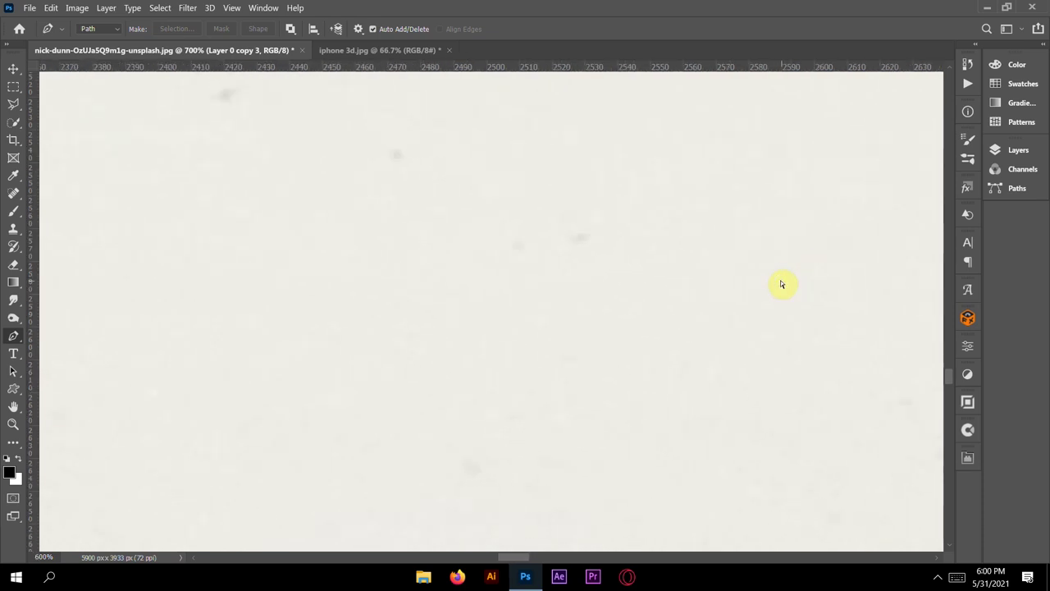
{"action": "key", "text": "ctrl+minus"}
{"action": "key", "text": "ctrl+minus"}
{"action": "key", "text": "ctrl+minus"}
{"action": "key", "text": "ctrl+minus"}
{"action": "key", "text": "ctrl+minus"}
{"action": "key", "text": "ctrl+minus"}
{"action": "left_click_drag", "start_coordinate": [711, 298], "coordinate": [680, 452]}
{"action": "key", "text": "ctrl+Return"}
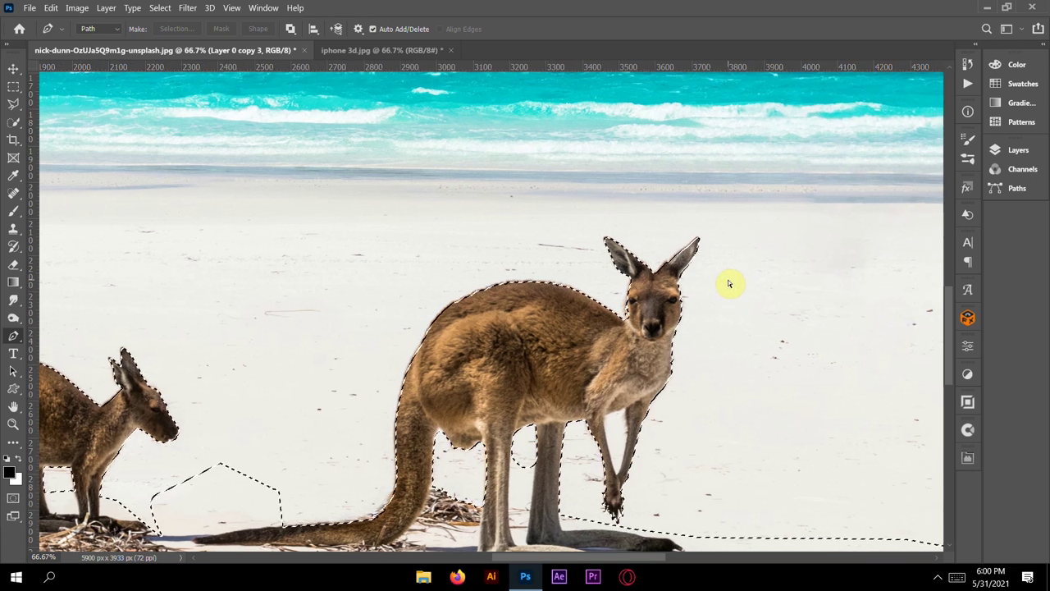
{"action": "key", "text": "ctrl+plus"}
{"action": "key", "text": "ctrl+plus"}
{"action": "key", "text": "ctrl+plus"}
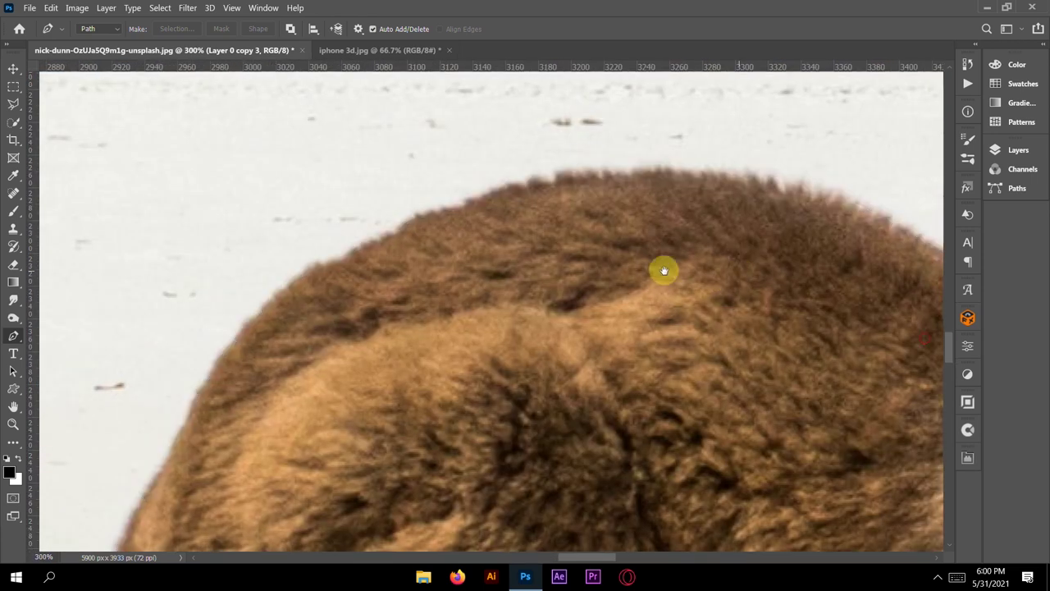
{"action": "left_click_drag", "start_coordinate": [663, 271], "coordinate": [237, 363]}
{"action": "left_click", "coordinate": [579, 340]}
{"action": "left_click", "coordinate": [575, 361]}
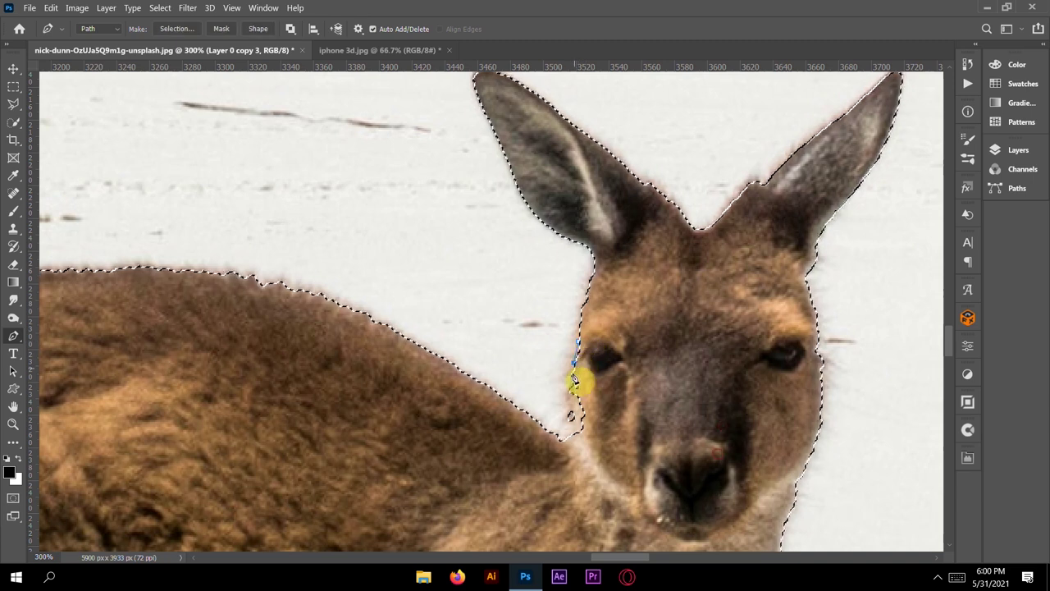
{"action": "left_click", "coordinate": [568, 401]}
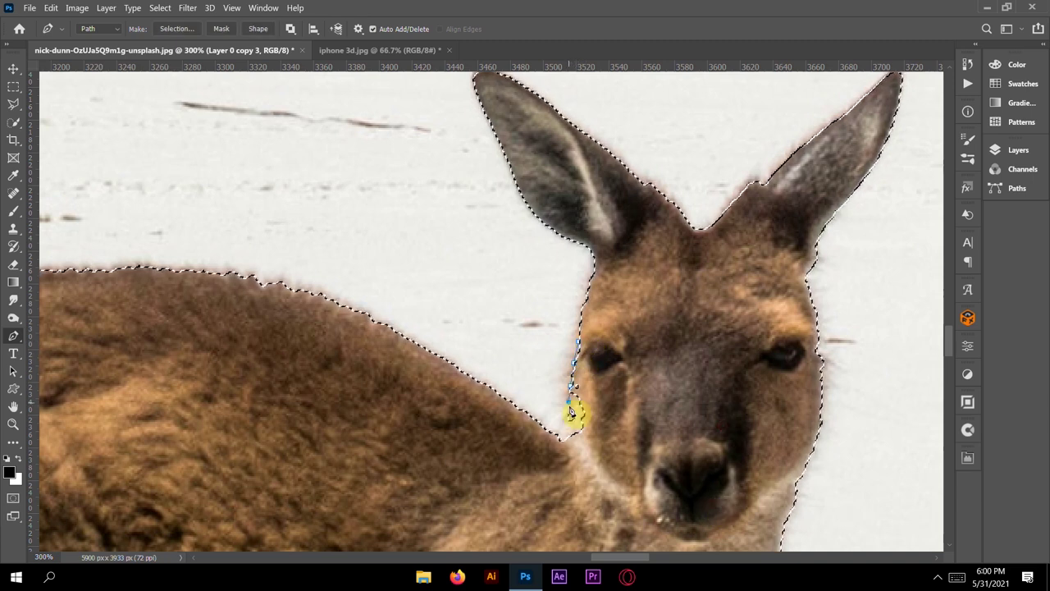
{"action": "left_click", "coordinate": [576, 428]}
{"action": "left_click", "coordinate": [577, 438]}
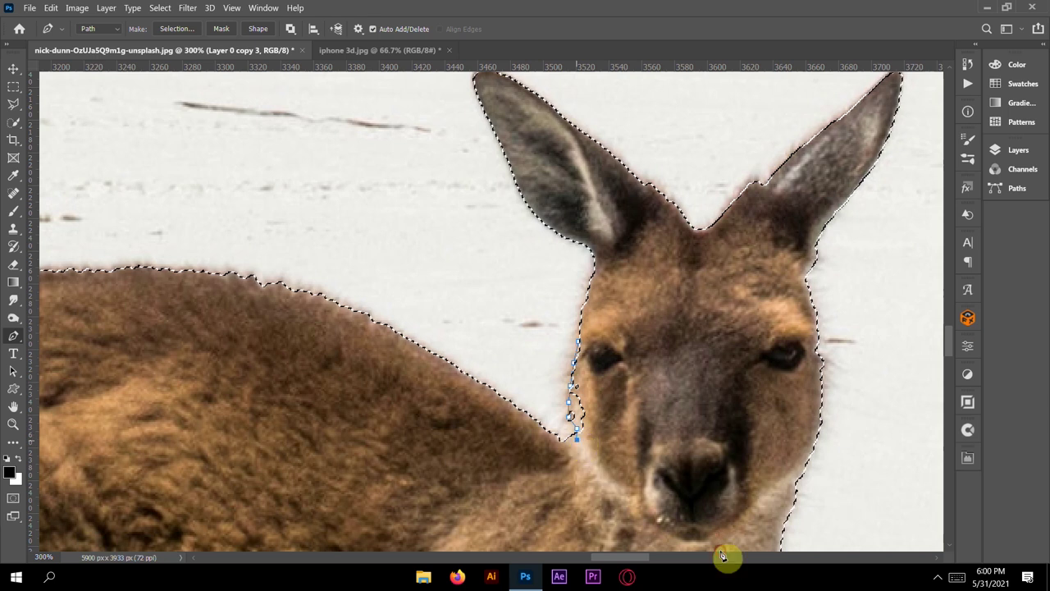
{"action": "left_click", "coordinate": [631, 470]}
{"action": "left_click", "coordinate": [703, 362]}
{"action": "left_click", "coordinate": [709, 269]}
{"action": "left_click", "coordinate": [669, 272]}
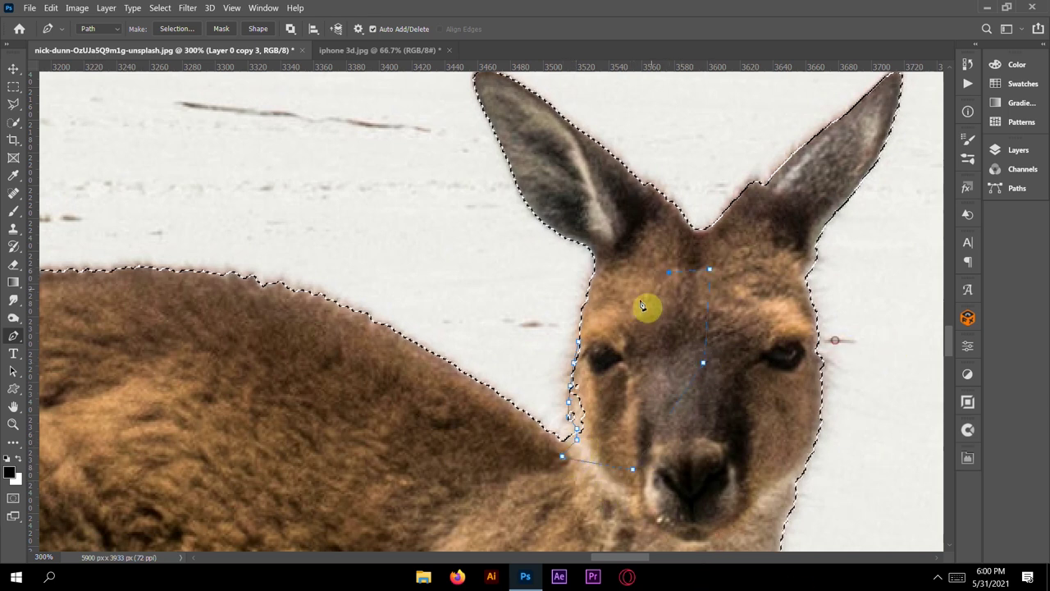
Add the cheek path's area to the selection.
{"action": "right_click", "coordinate": [579, 340]}
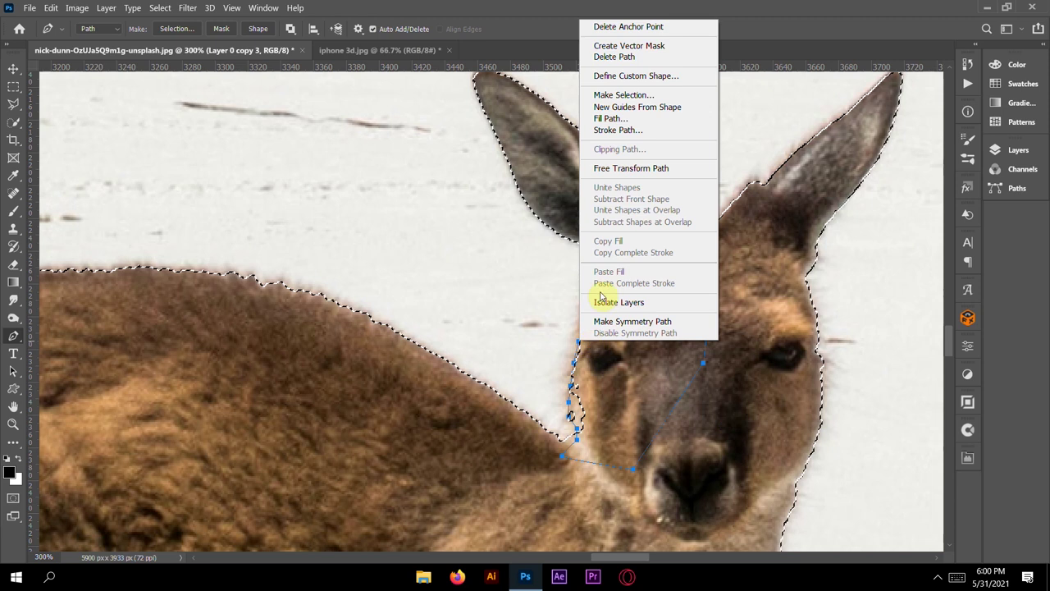
{"action": "left_click", "coordinate": [608, 98]}
{"action": "left_click", "coordinate": [481, 233]}
{"action": "left_click", "coordinate": [596, 147]}
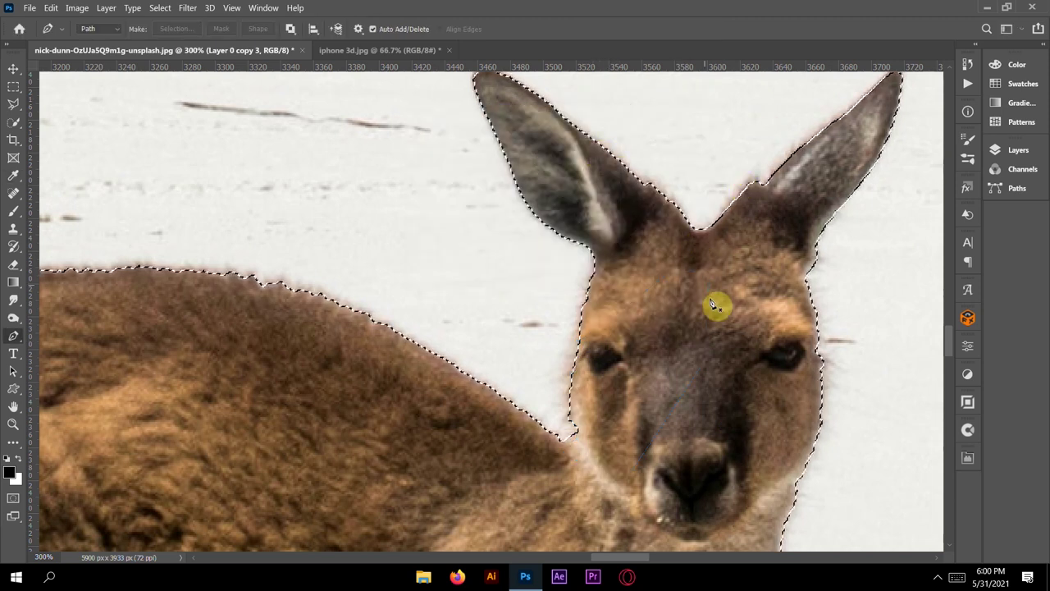
Subtract the small background patch beside the tail from the selection.
{"action": "key", "text": "ctrl+minus"}
{"action": "key", "text": "ctrl+minus"}
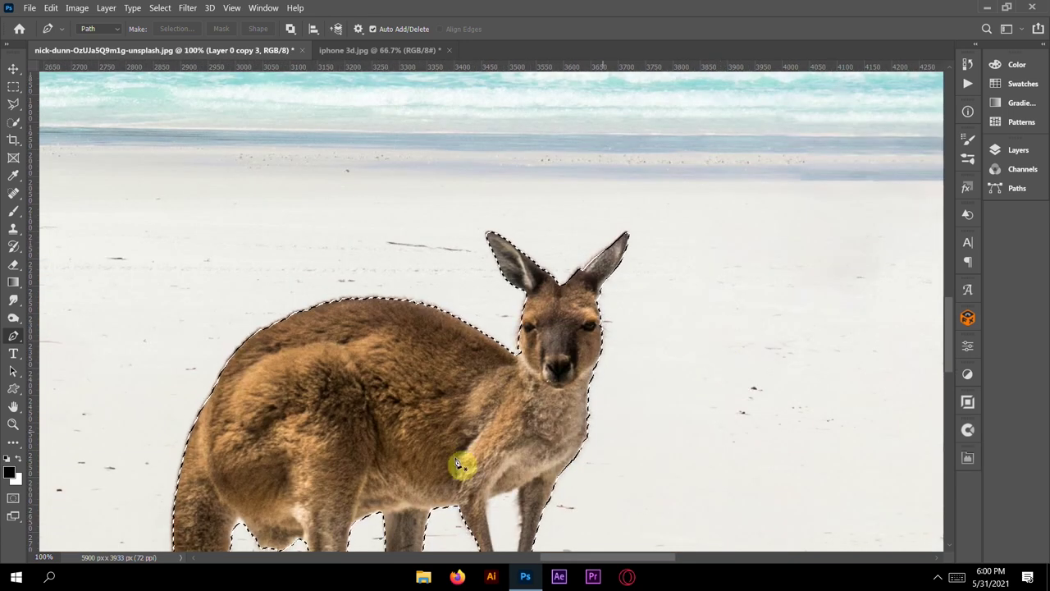
{"action": "left_click_drag", "start_coordinate": [347, 361], "coordinate": [353, 240]}
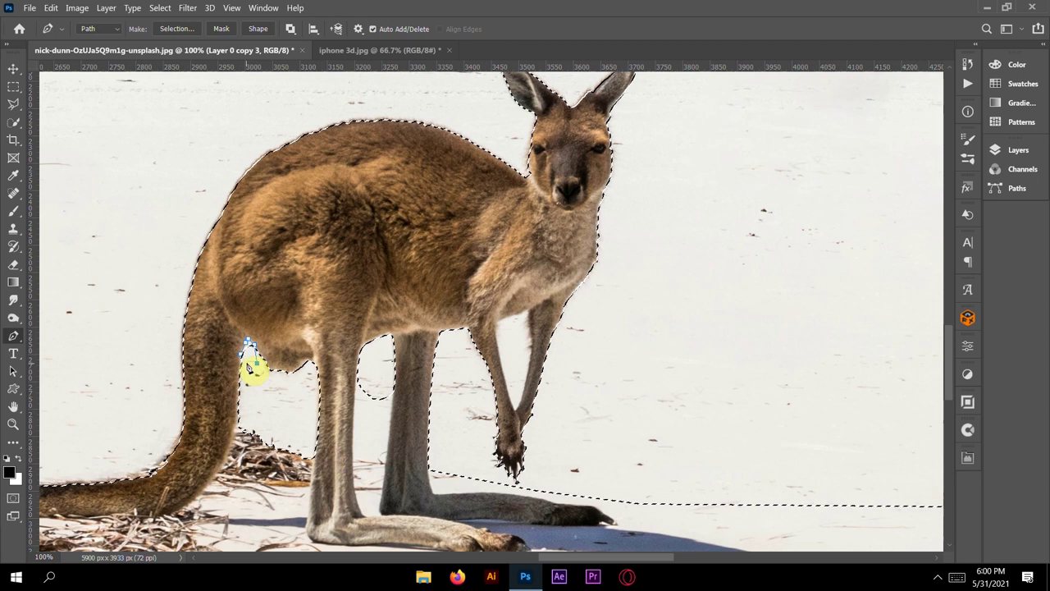
{"action": "right_click", "coordinate": [246, 361]}
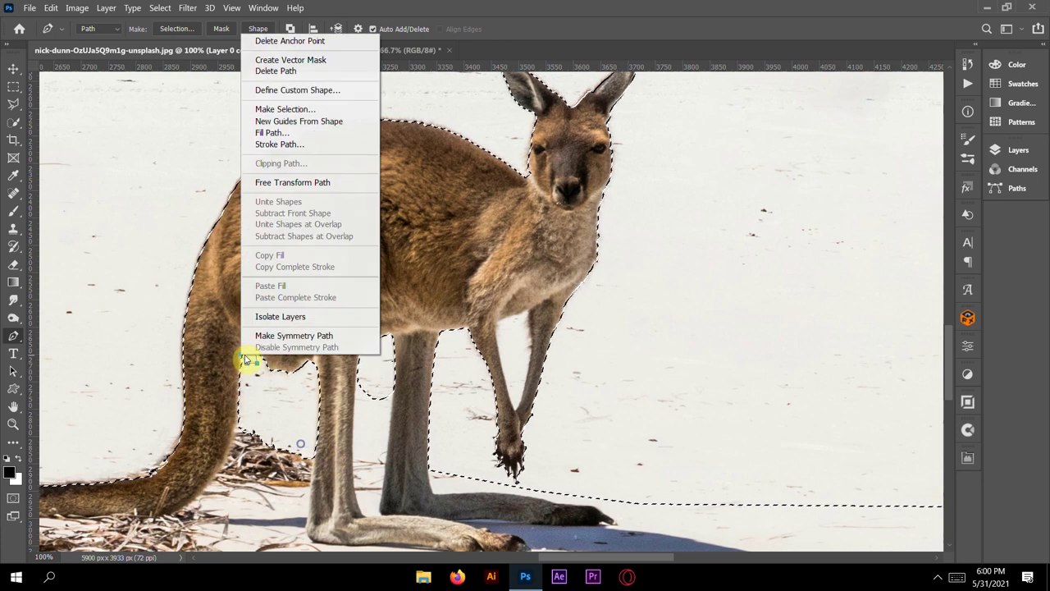
{"action": "left_click", "coordinate": [283, 109]}
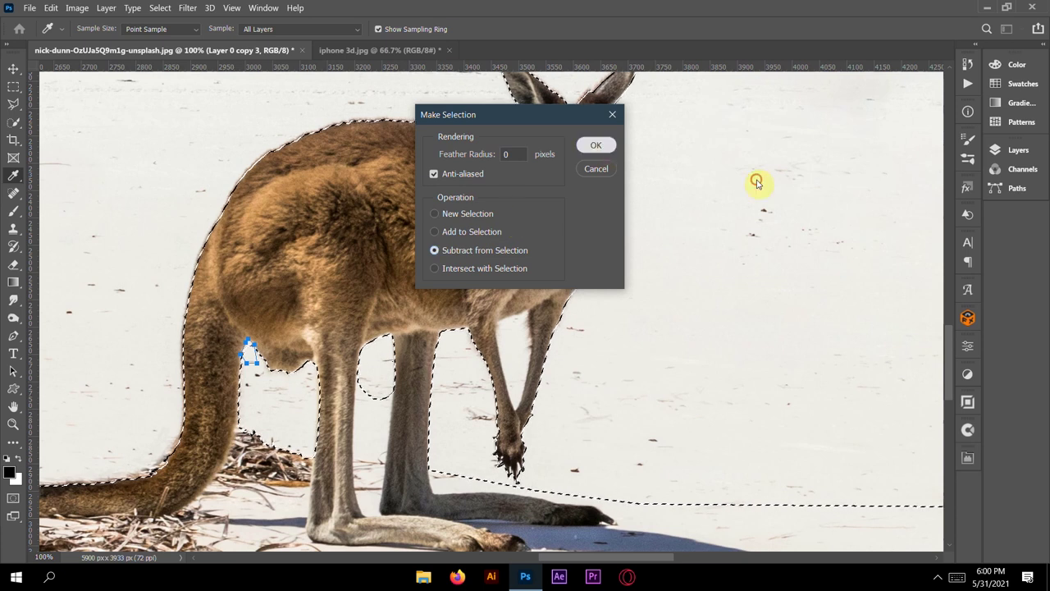
{"action": "key", "text": "Return"}
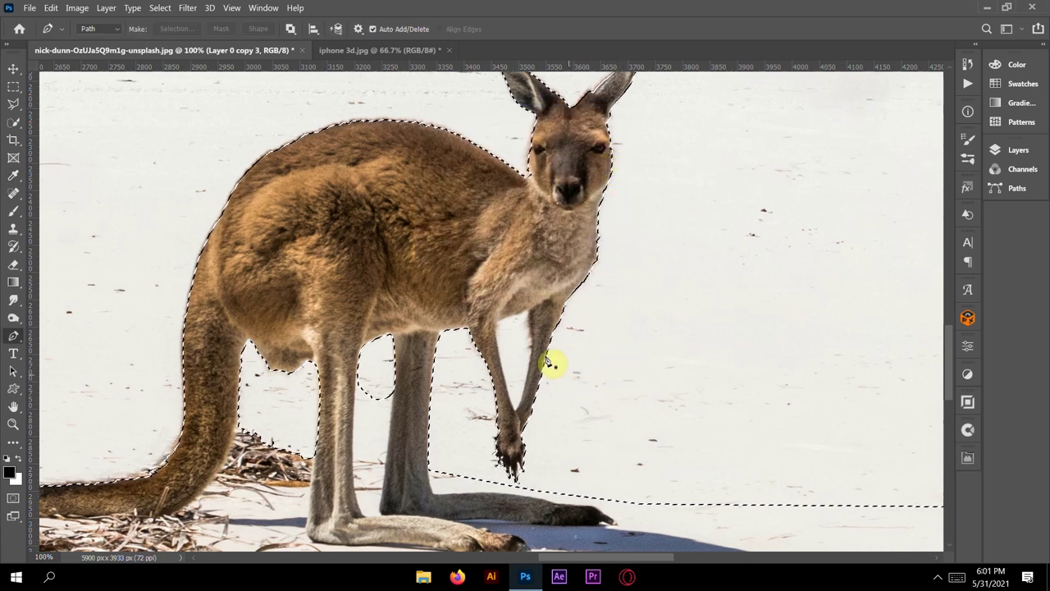
Trace the gap between the big kangaroo's forearm and chest and subtract it from the selection.
{"action": "left_click", "coordinate": [497, 324]}
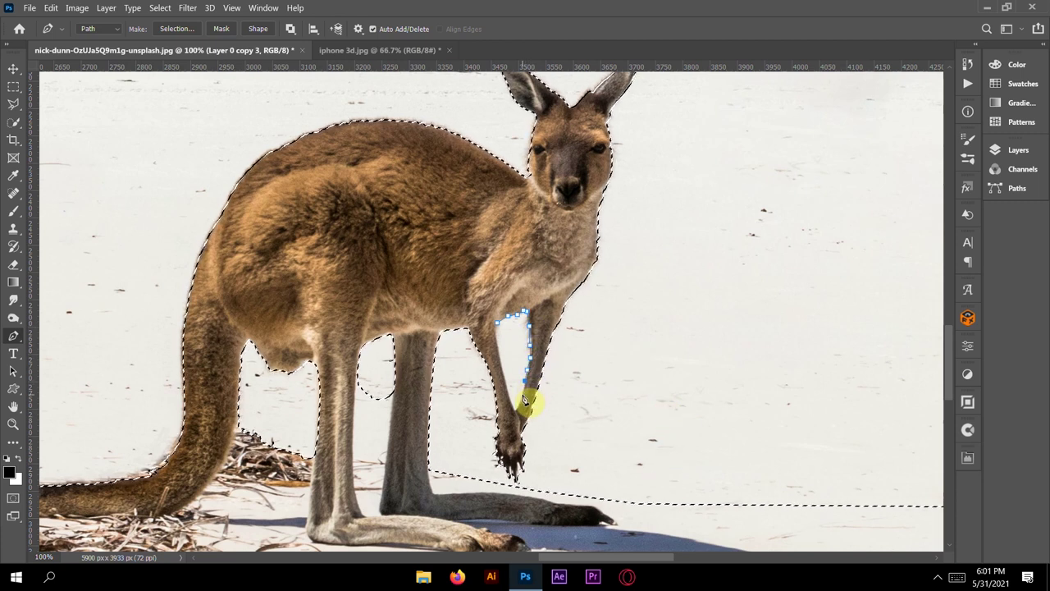
{"action": "left_click", "coordinate": [514, 402]}
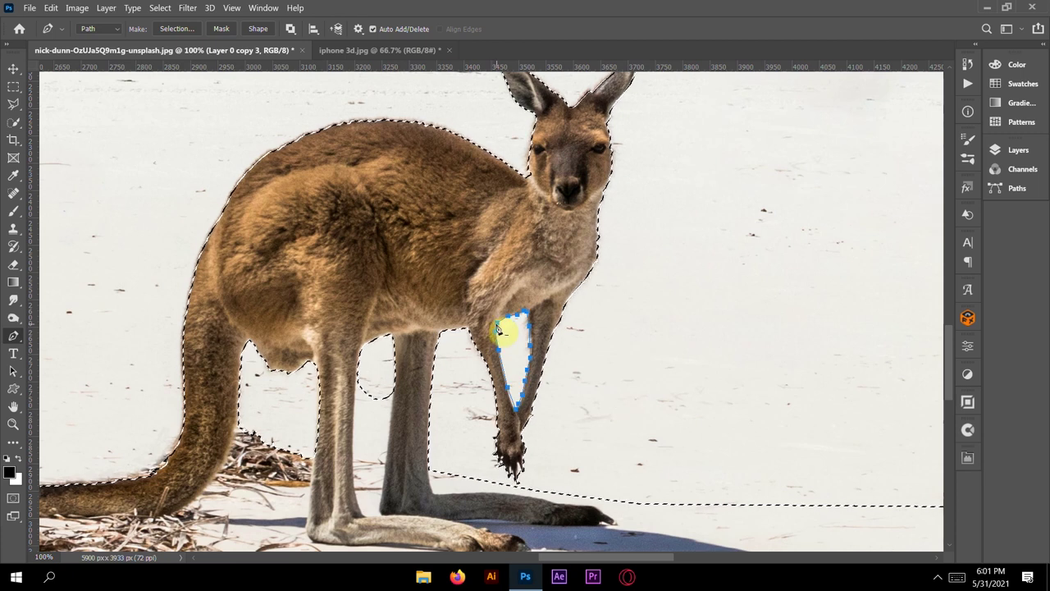
{"action": "right_click", "coordinate": [499, 328]}
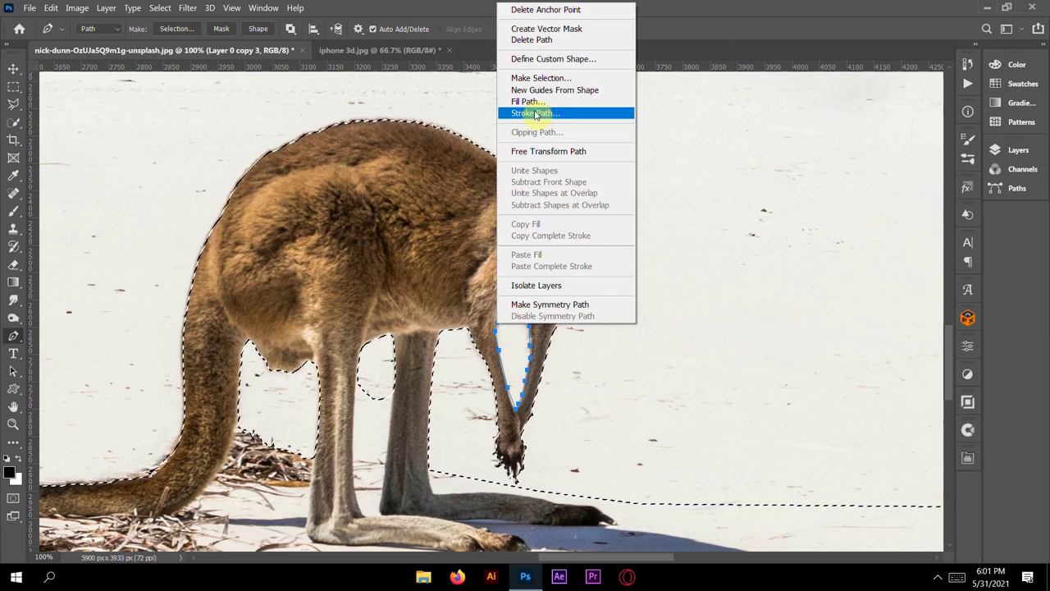
{"action": "left_click", "coordinate": [540, 77]}
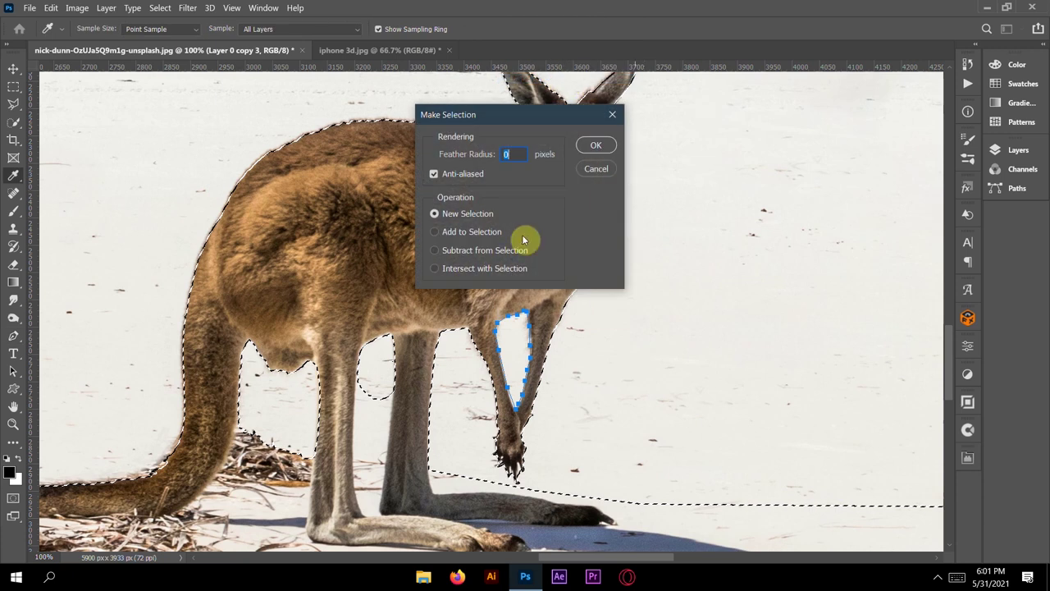
{"action": "left_click", "coordinate": [499, 258]}
{"action": "left_click", "coordinate": [596, 145]}
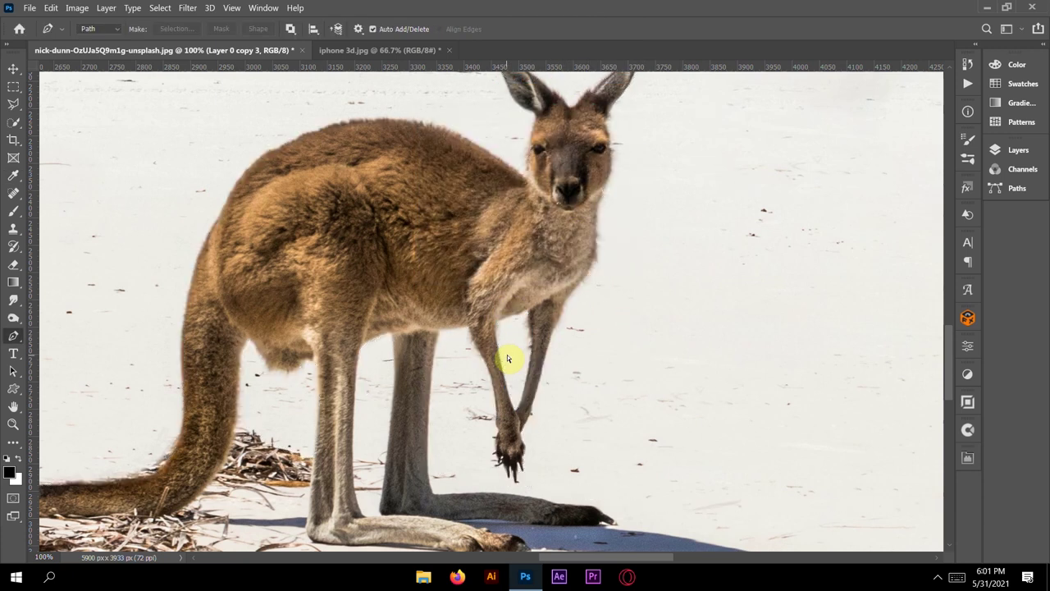
Pen-trace the narrow V-shaped gap between the big kangaroo's two forearms.
{"action": "scroll", "coordinate": [506, 359], "scroll_direction": "up", "scroll_amount": 1}
{"action": "scroll", "coordinate": [492, 287], "scroll_direction": "down", "scroll_amount": 1}
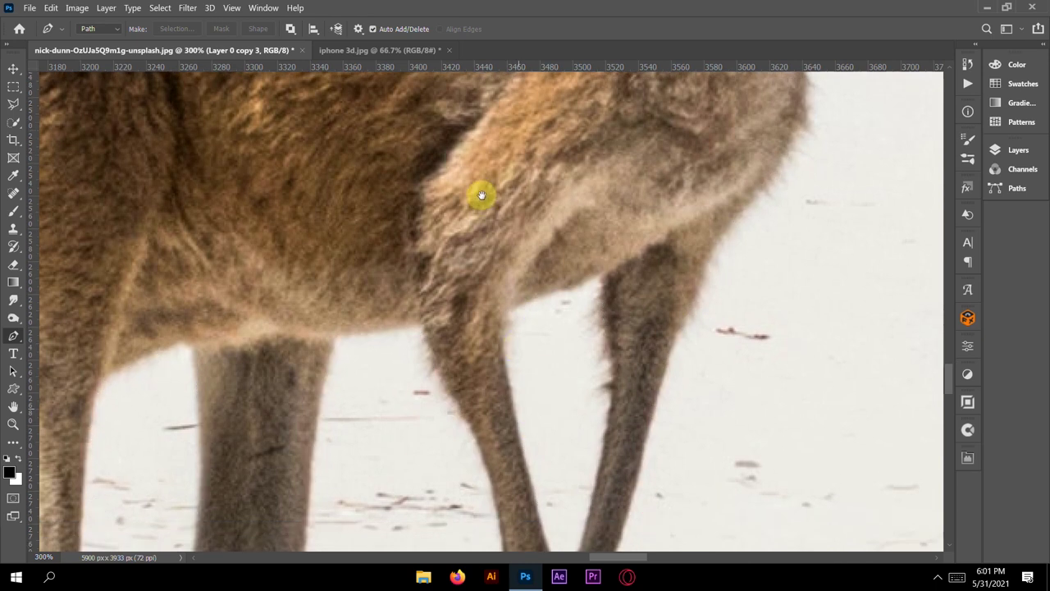
{"action": "scroll", "coordinate": [465, 262], "scroll_direction": "up", "scroll_amount": 1}
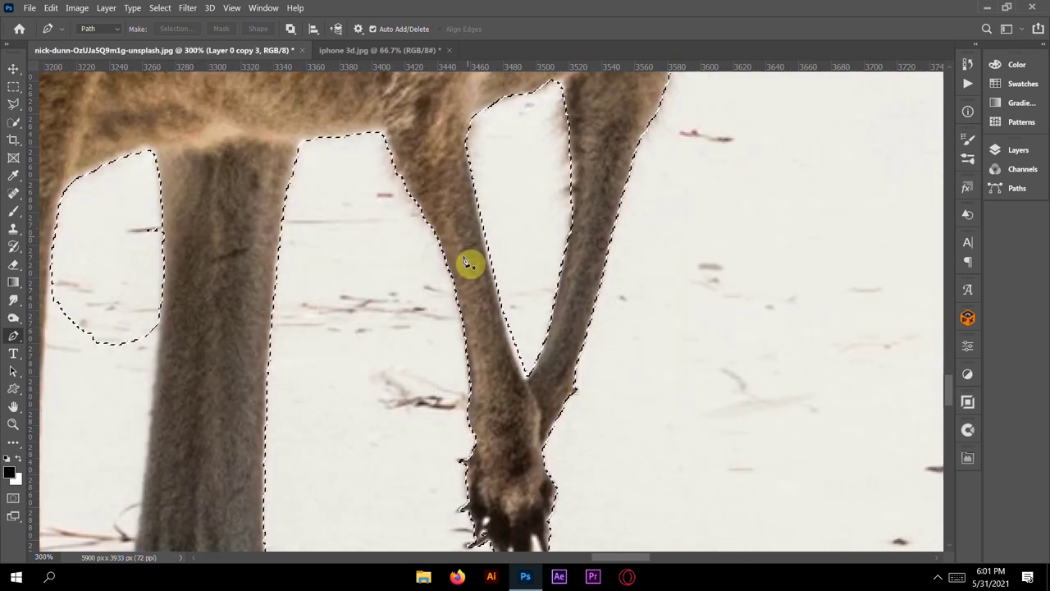
{"action": "left_click", "coordinate": [499, 302]}
{"action": "left_click", "coordinate": [506, 332]}
{"action": "left_click", "coordinate": [511, 351]}
{"action": "left_click", "coordinate": [519, 365]}
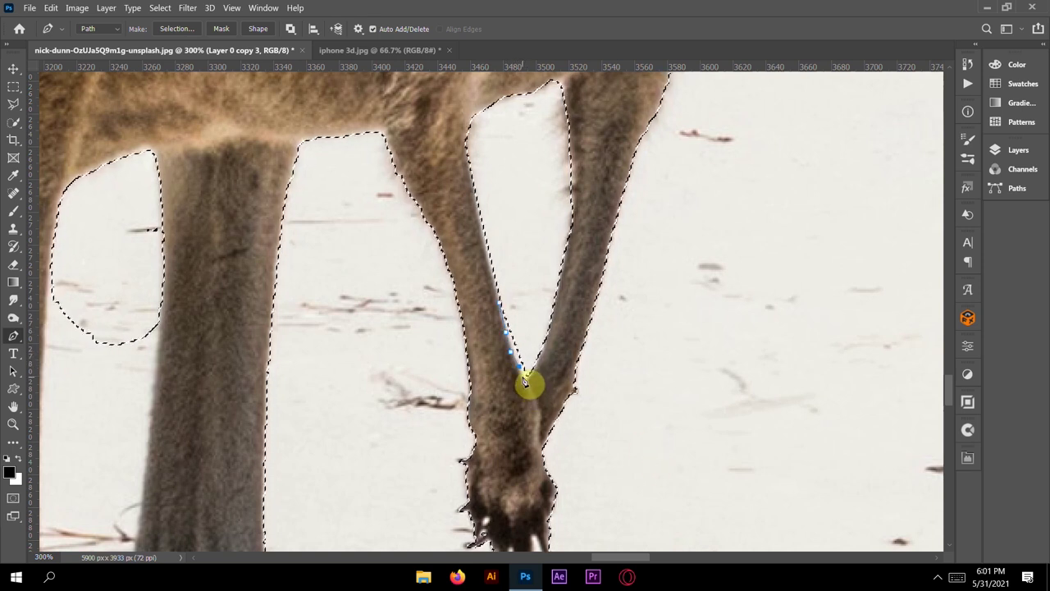
{"action": "left_click", "coordinate": [523, 375]}
{"action": "left_click", "coordinate": [542, 343]}
{"action": "left_click", "coordinate": [547, 328]}
{"action": "left_click", "coordinate": [554, 286]}
{"action": "left_click", "coordinate": [514, 272]}
Subtract the forearm-gap path from the selection.
{"action": "right_click", "coordinate": [627, 379]}
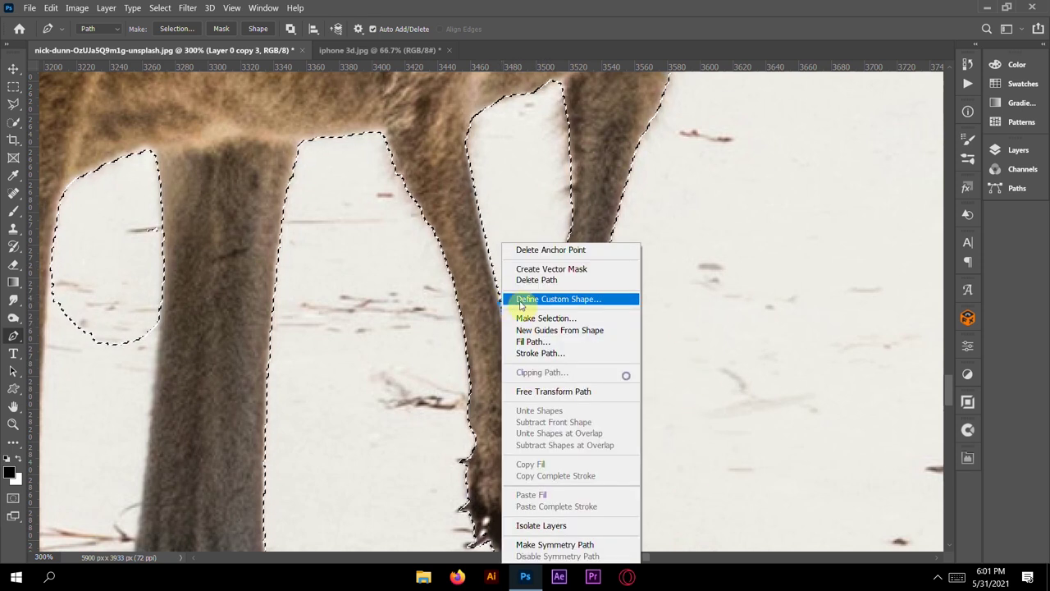
{"action": "left_click", "coordinate": [635, 317]}
{"action": "left_click", "coordinate": [435, 250]}
{"action": "left_click", "coordinate": [594, 146]}
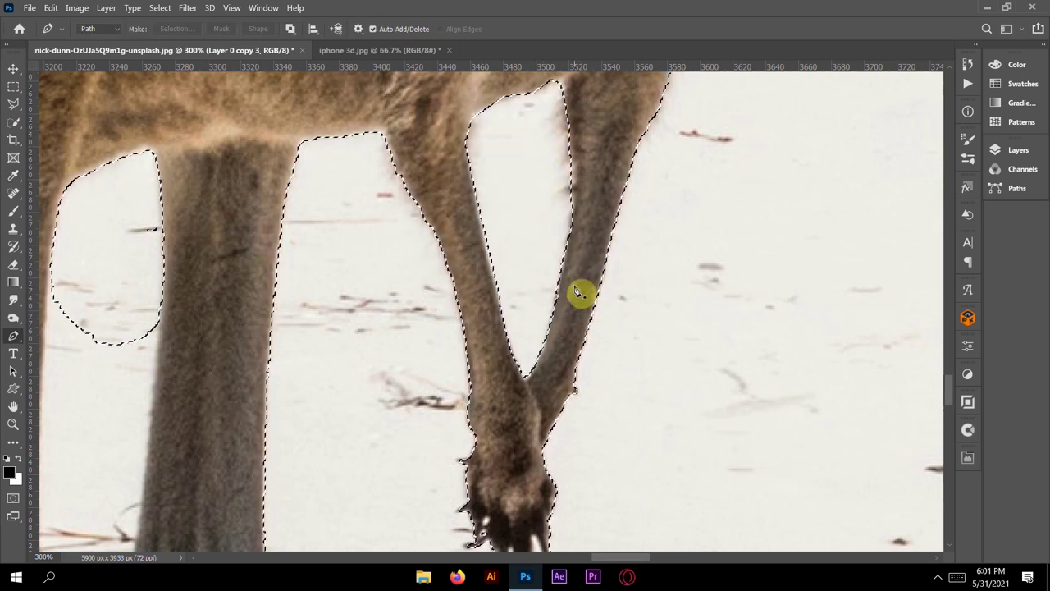
{"action": "key", "text": "ctrl+minus"}
{"action": "key", "text": "ctrl+minus"}
{"action": "key", "text": "ctrl+minus"}
{"action": "key", "text": "ctrl+minus"}
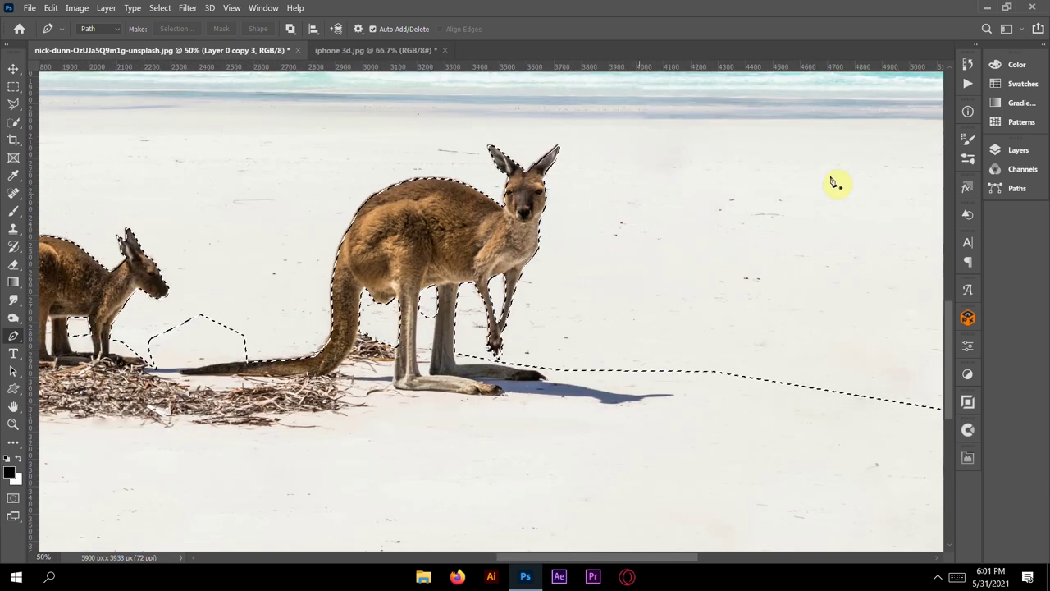
Add a layer mask to Layer 0 copy 3 from the kangaroo selection.
{"action": "left_click", "coordinate": [1018, 150]}
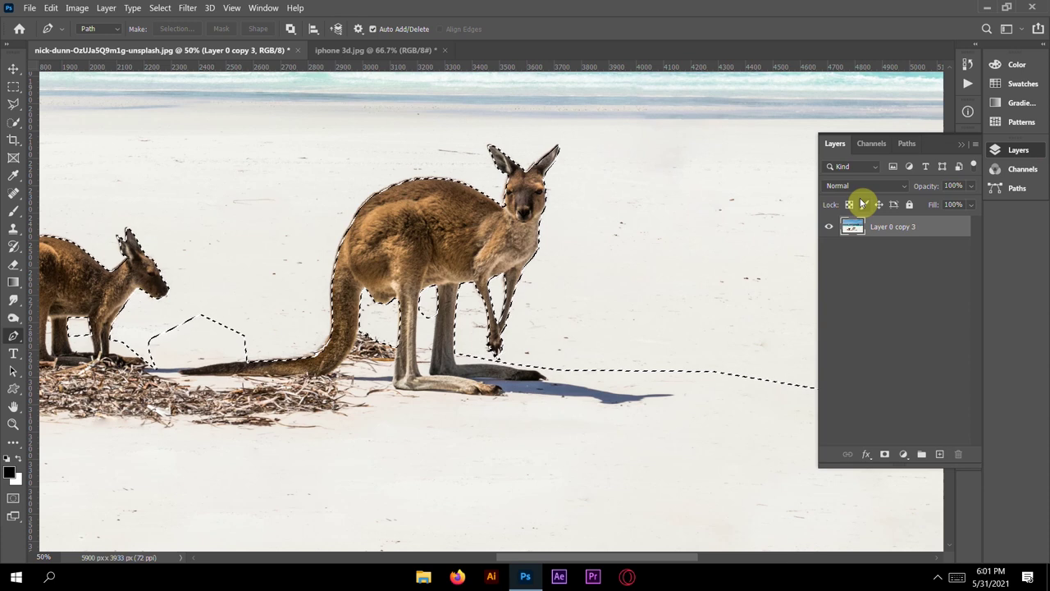
{"action": "left_click", "coordinate": [885, 454]}
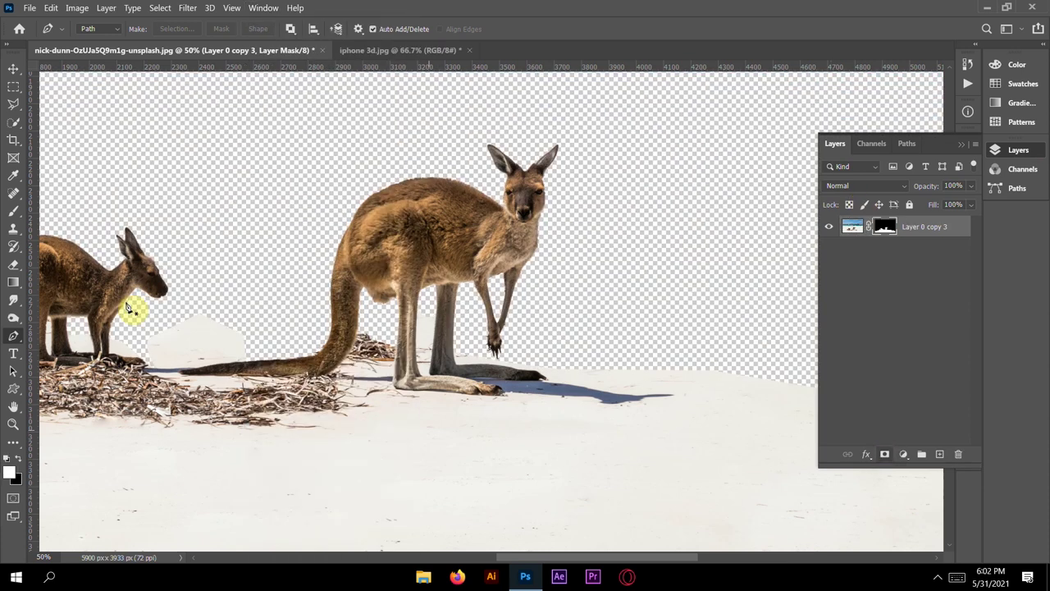
{"action": "key", "text": "ctrl+minus"}
{"action": "key", "text": "ctrl+minus"}
{"action": "key", "text": "ctrl+minus"}
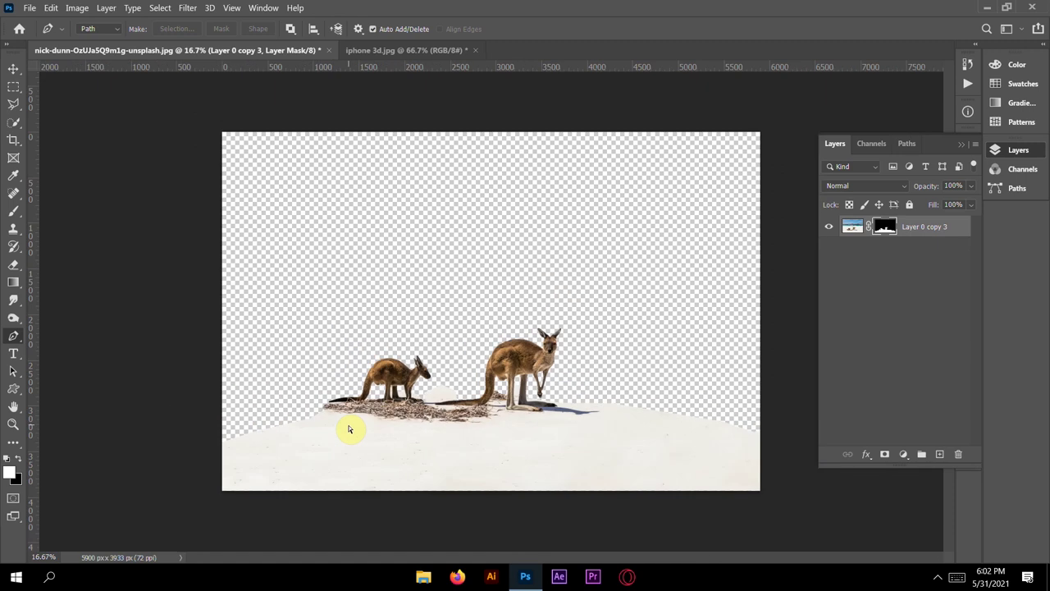
{"action": "key", "text": "ctrl+plus"}
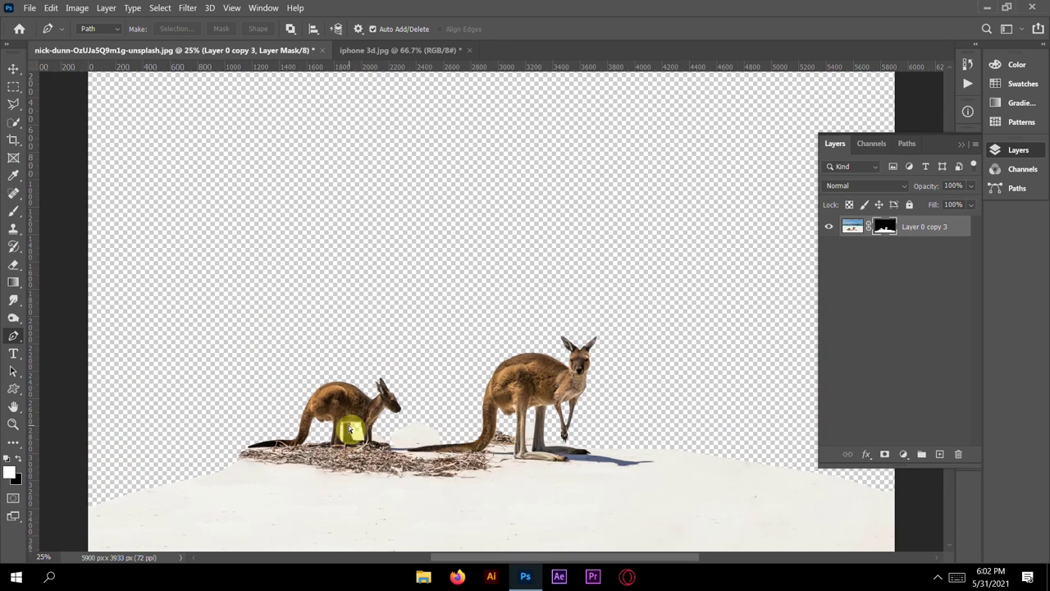
{"action": "left_click", "coordinate": [160, 8]}
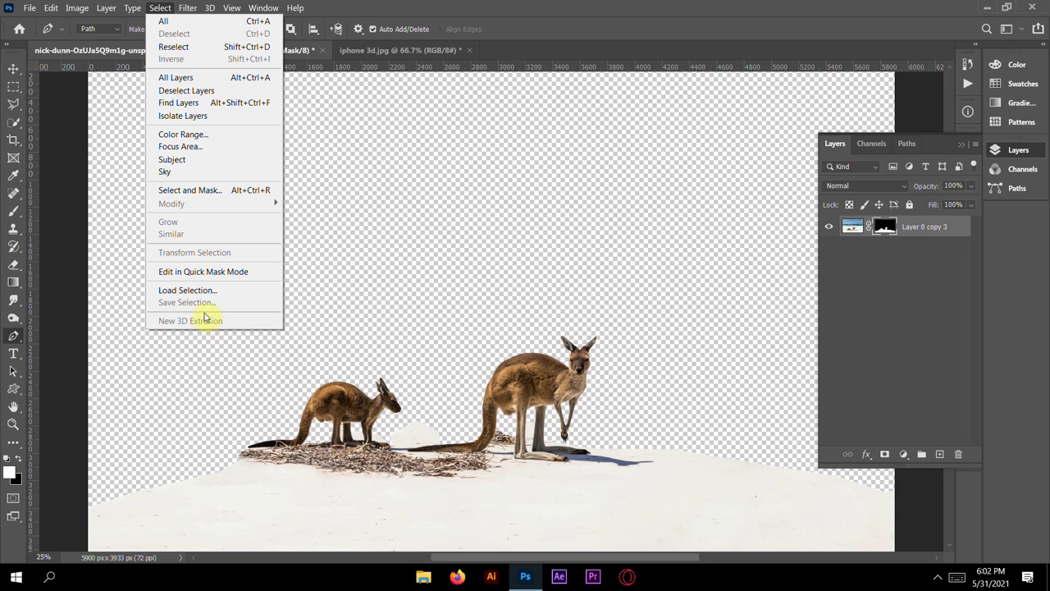
{"action": "left_click", "coordinate": [164, 7]}
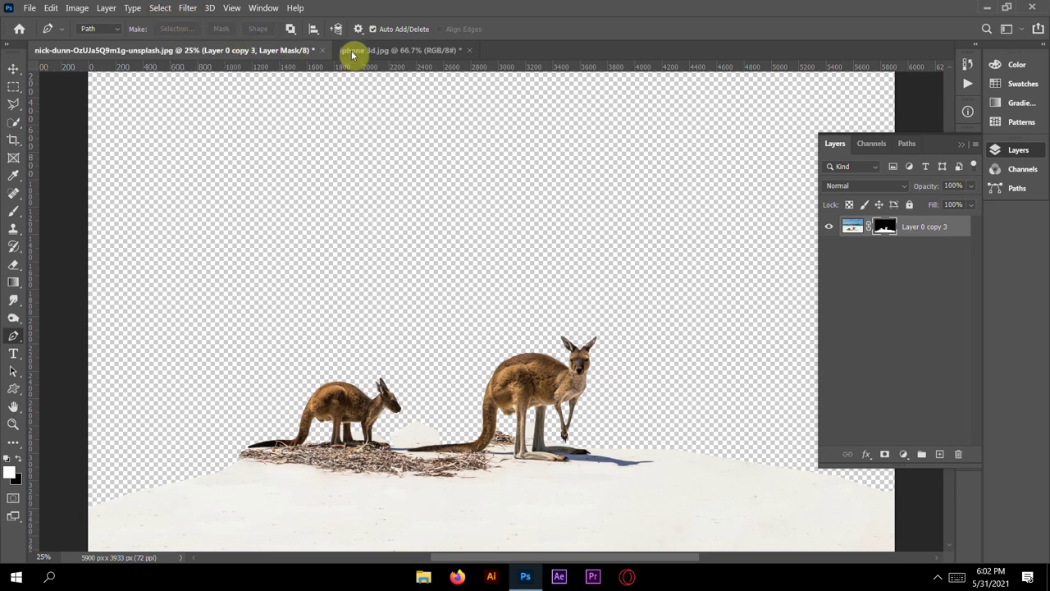
In iphone 3d.jpg, trace a closed pen path around the phone screen's four corners.
{"action": "left_click", "coordinate": [460, 56]}
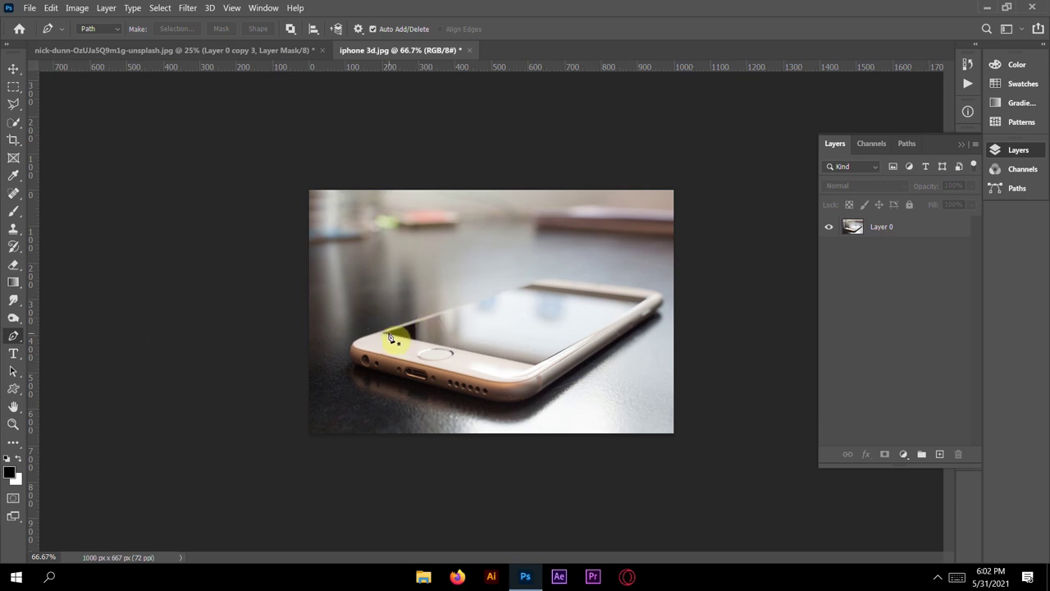
{"action": "key", "text": "ctrl+plus"}
{"action": "key", "text": "ctrl+plus"}
{"action": "key", "text": "ctrl+plus"}
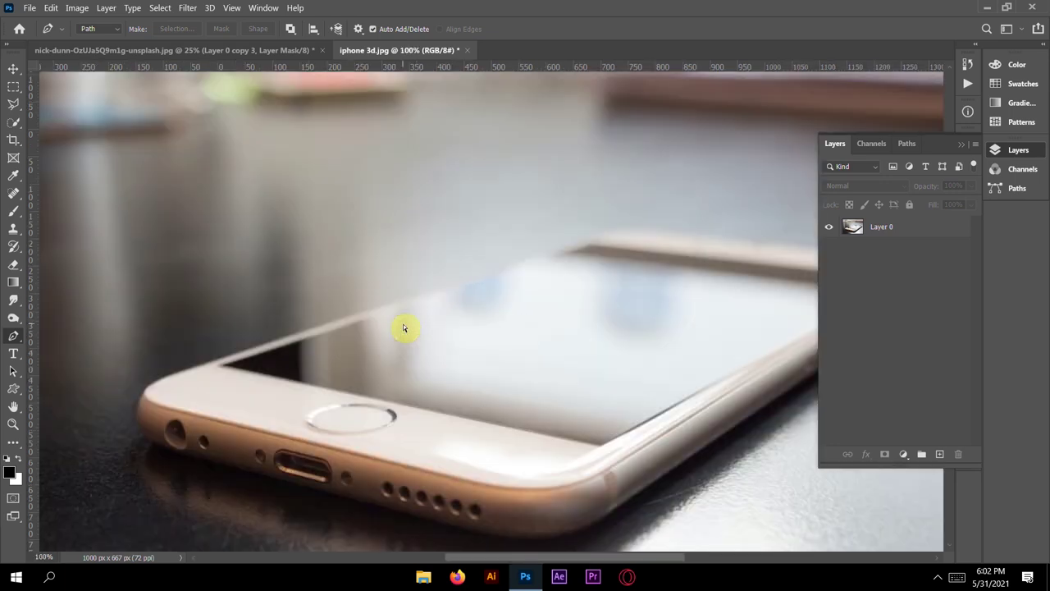
{"action": "left_click_drag", "start_coordinate": [364, 401], "coordinate": [403, 394]}
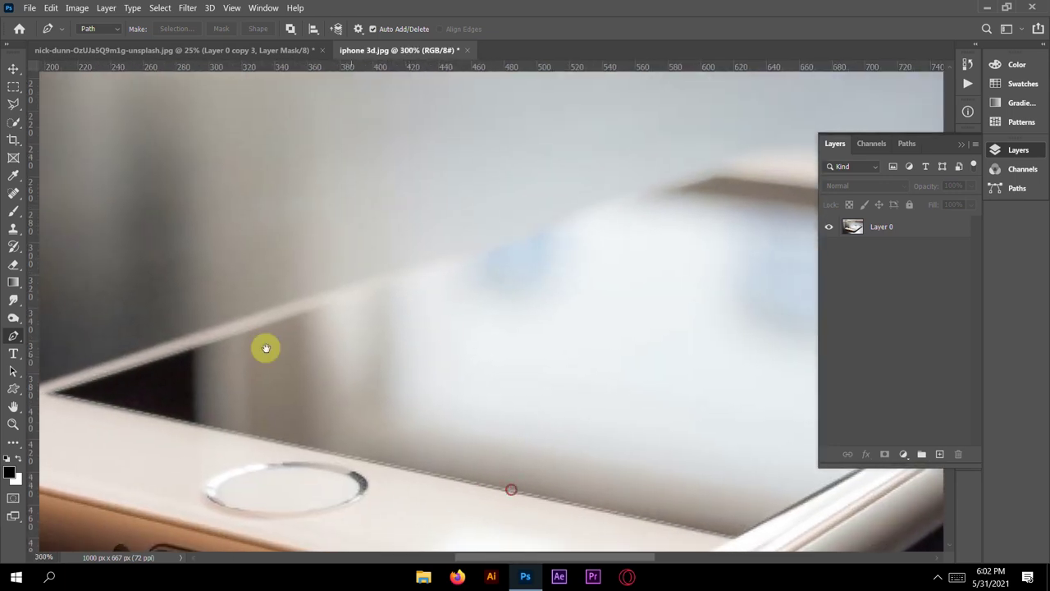
{"action": "left_click", "coordinate": [51, 393]}
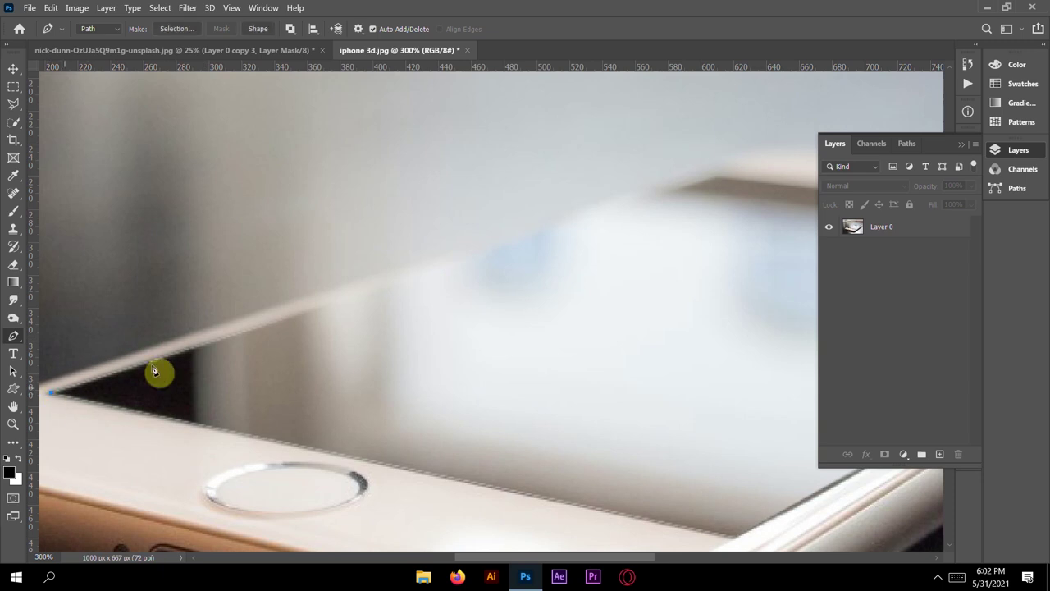
{"action": "left_click", "coordinate": [720, 176]}
{"action": "left_click_drag", "start_coordinate": [717, 321], "coordinate": [253, 274]}
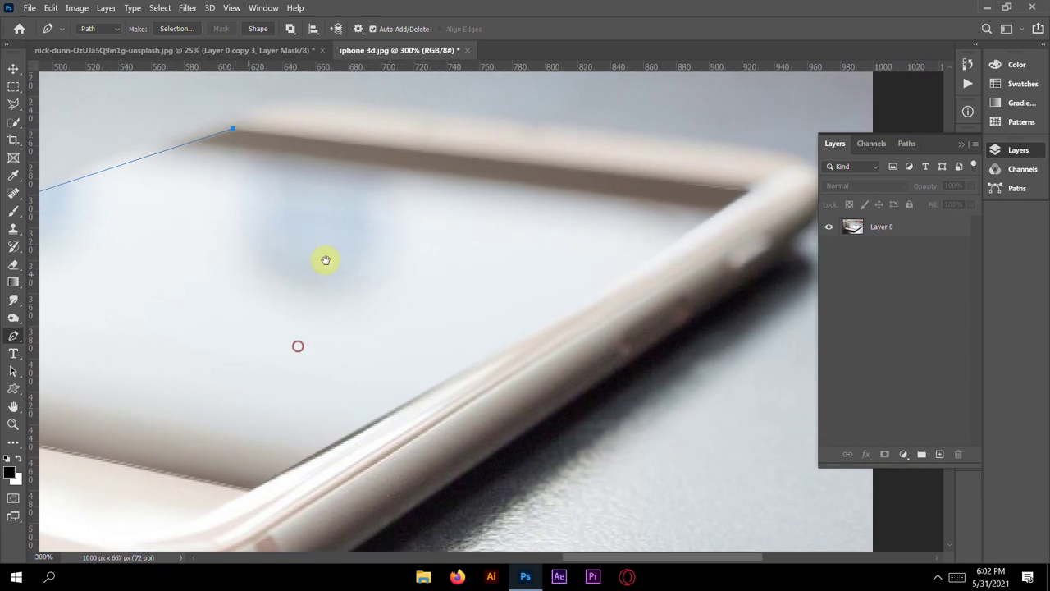
{"action": "left_click", "coordinate": [747, 190]}
{"action": "left_click", "coordinate": [250, 488]}
{"action": "left_click_drag", "start_coordinate": [311, 518], "coordinate": [616, 362]}
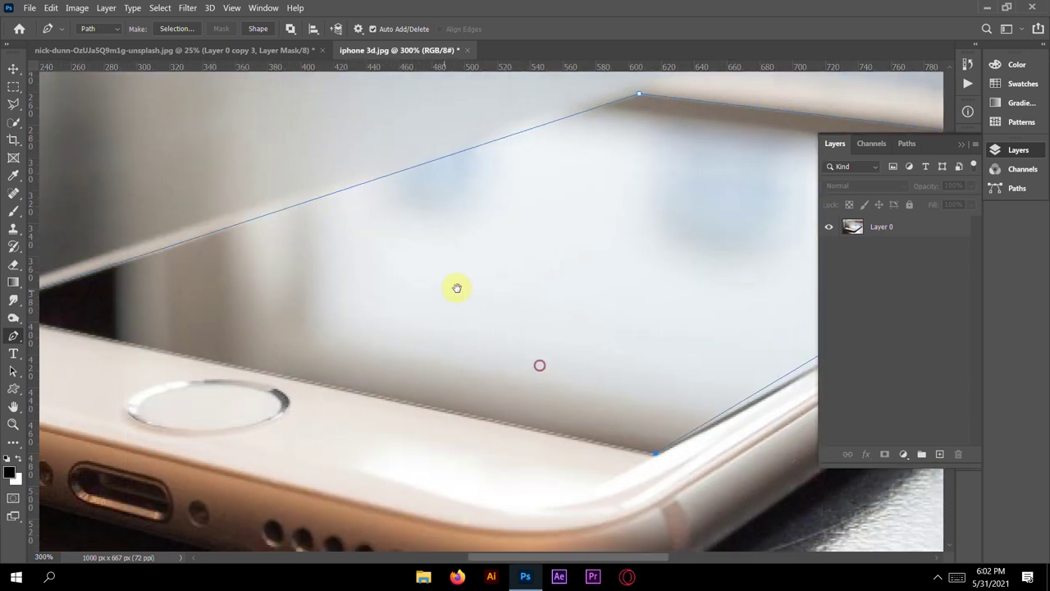
{"action": "left_click_drag", "start_coordinate": [539, 364], "coordinate": [651, 360]}
{"action": "left_click", "coordinate": [83, 312]}
Add points on the screen's side edges and convert the path to a selection.
{"action": "left_click_drag", "start_coordinate": [541, 311], "coordinate": [219, 391]}
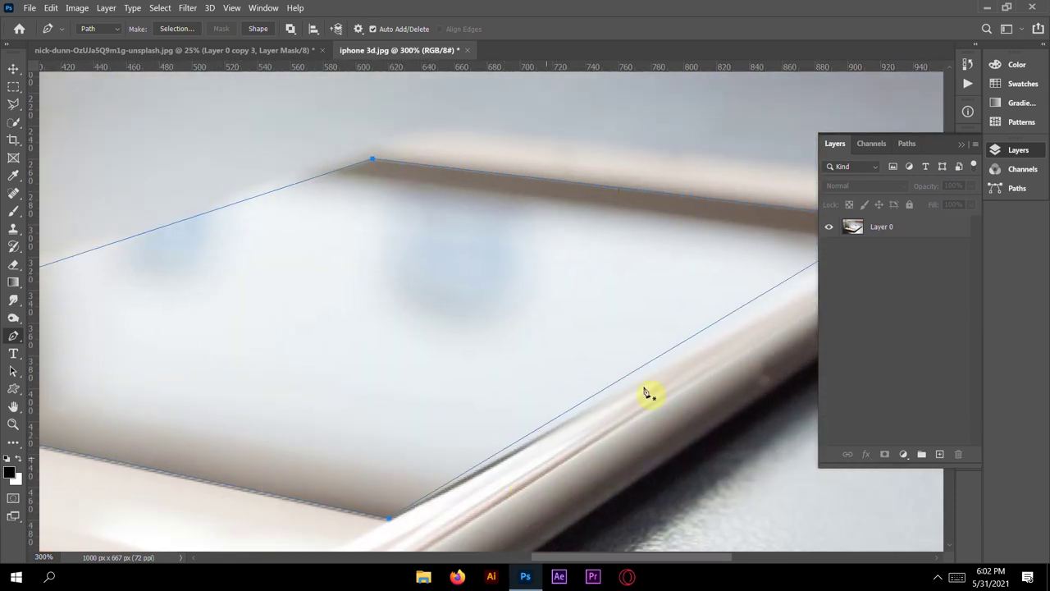
{"action": "left_click", "coordinate": [780, 284]}
{"action": "left_click", "coordinate": [358, 162]}
{"action": "right_click", "coordinate": [373, 161]}
{"action": "left_click", "coordinate": [498, 297]}
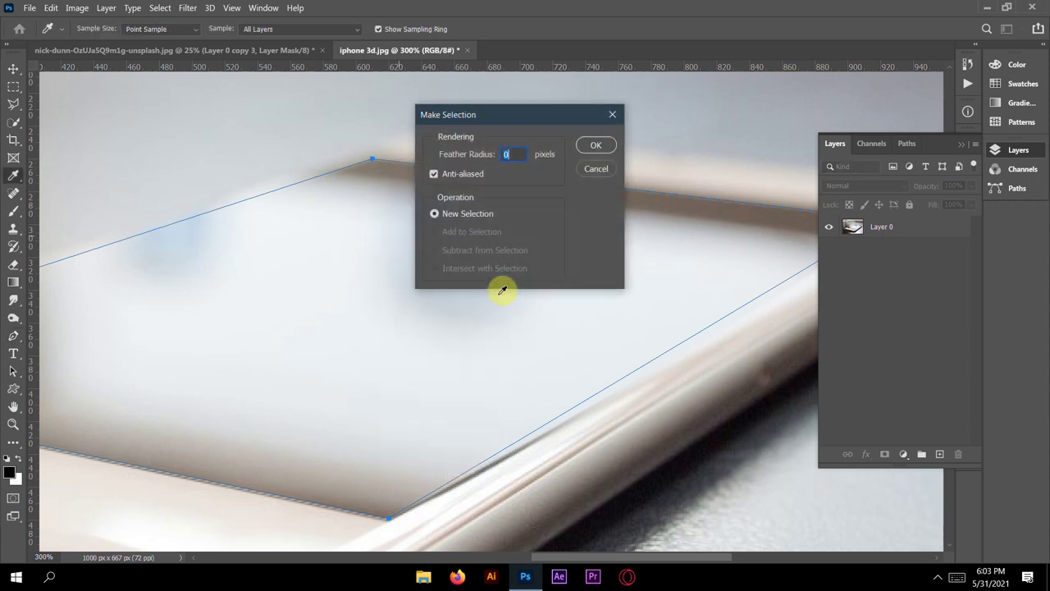
{"action": "left_click", "coordinate": [604, 146]}
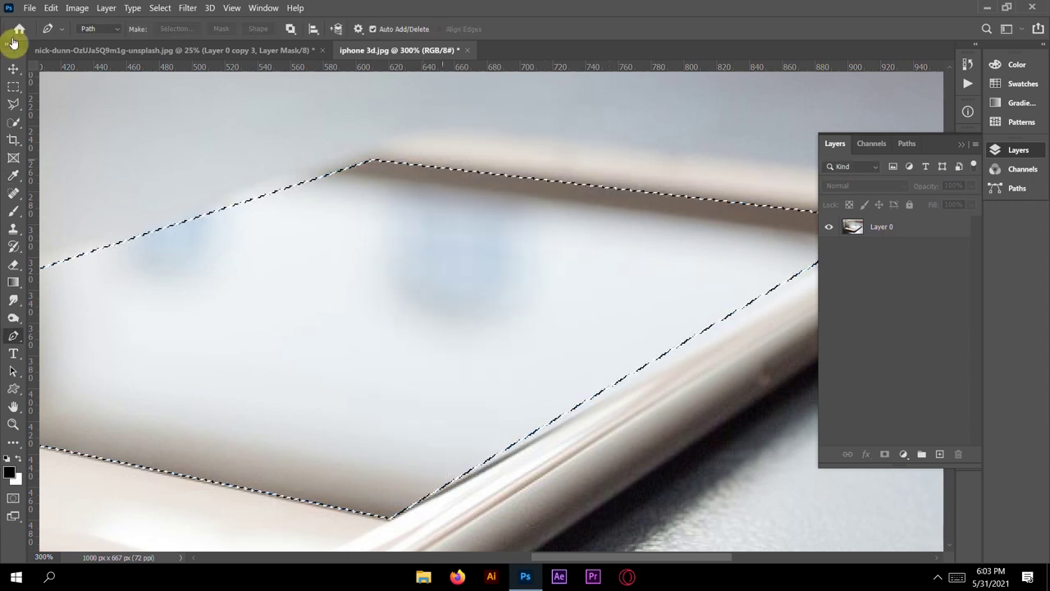
Warp the screen selection, bowing its right edge outward and tilting the top to fit the phone.
{"action": "key", "text": "v"}
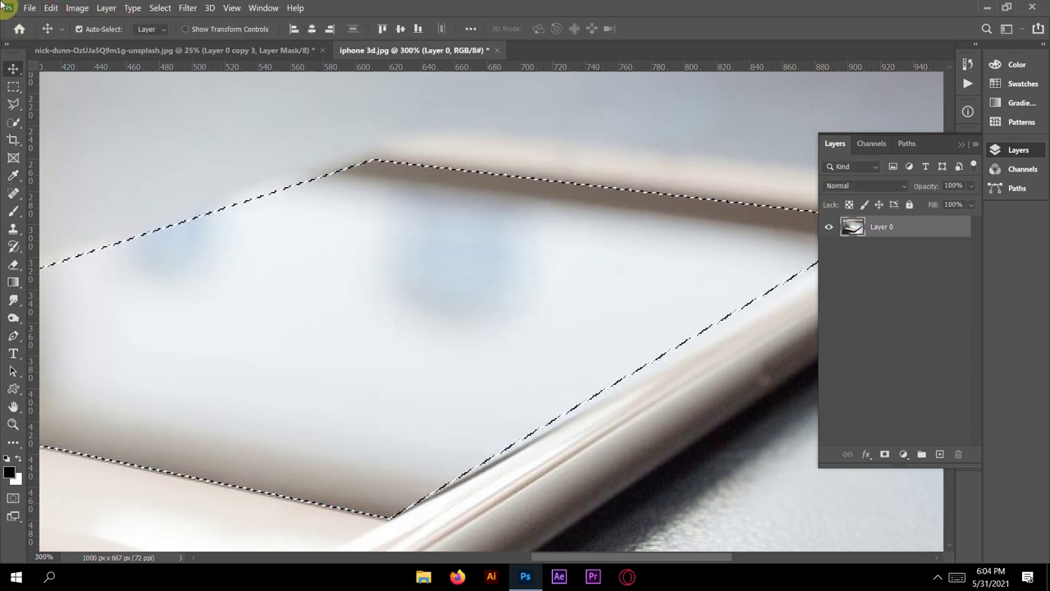
{"action": "left_click", "coordinate": [51, 9]}
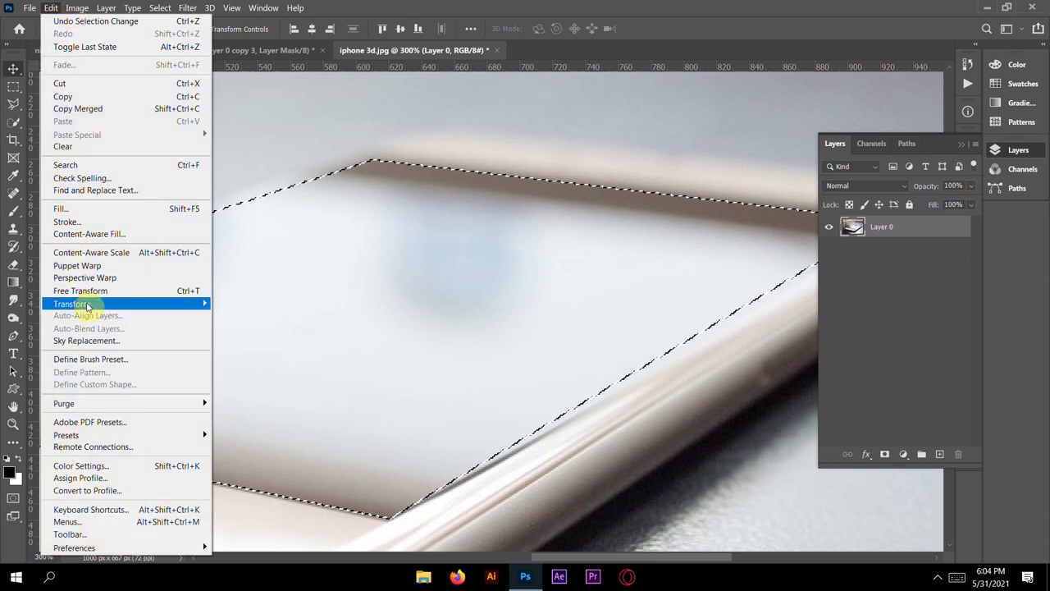
{"action": "mouse_move", "coordinate": [204, 306]}
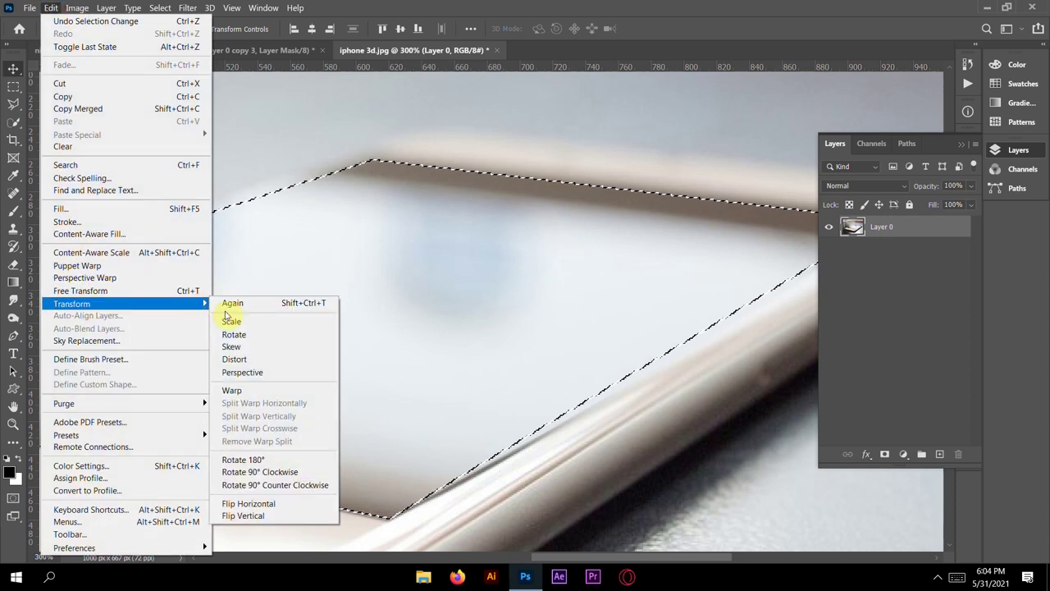
{"action": "left_click", "coordinate": [239, 391]}
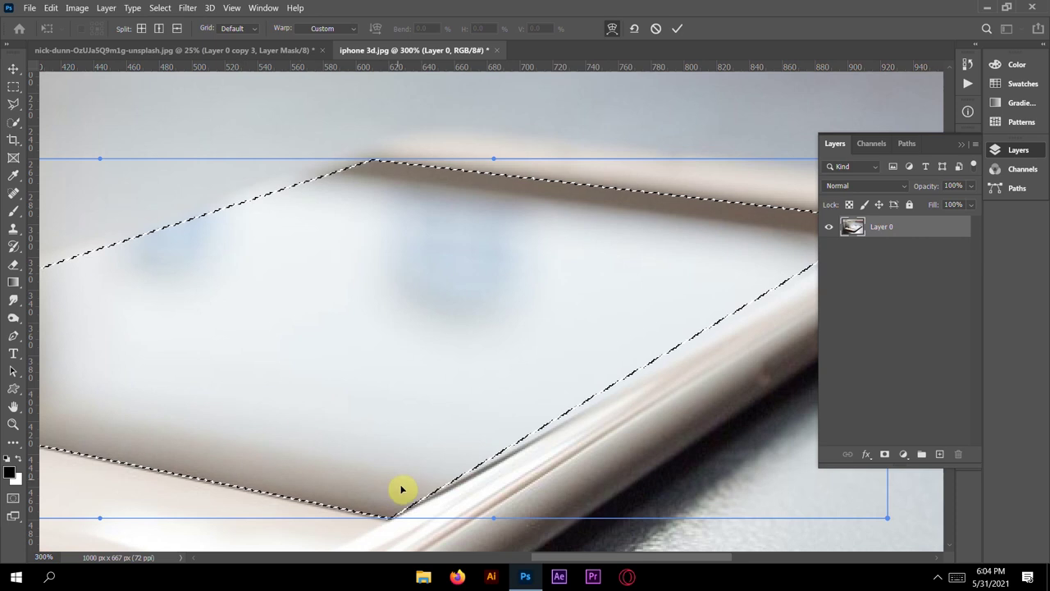
{"action": "key", "text": "ctrl+minus"}
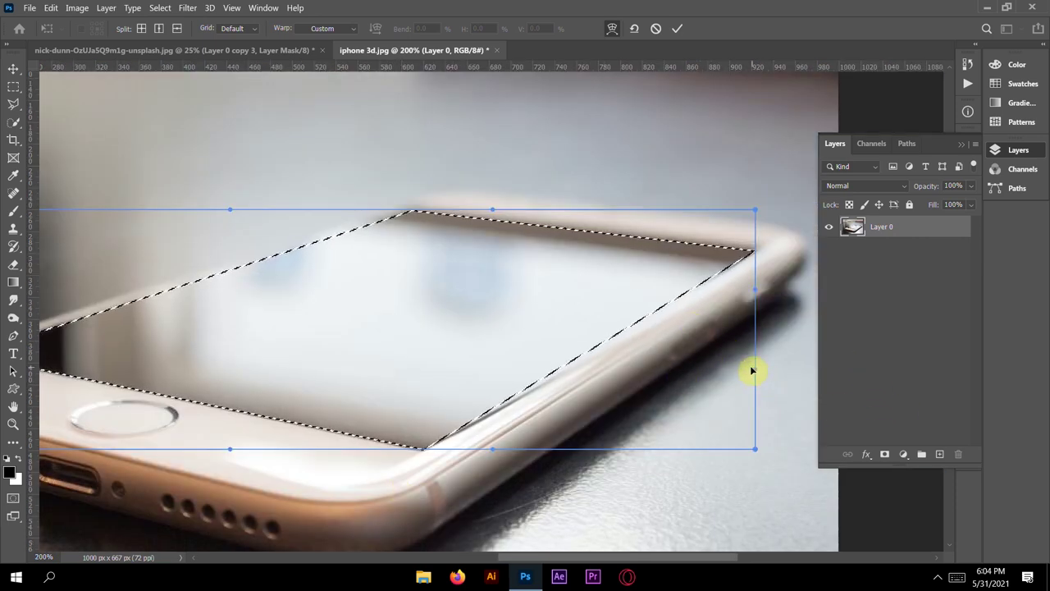
{"action": "left_click_drag", "start_coordinate": [755, 369], "coordinate": [768, 379]}
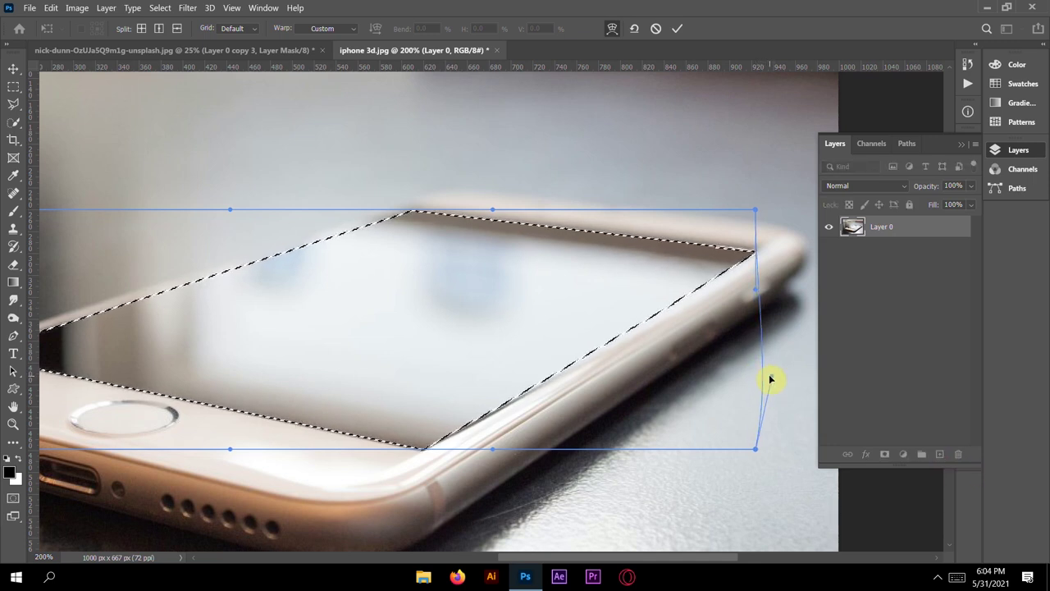
{"action": "left_click_drag", "start_coordinate": [778, 375], "coordinate": [794, 388]}
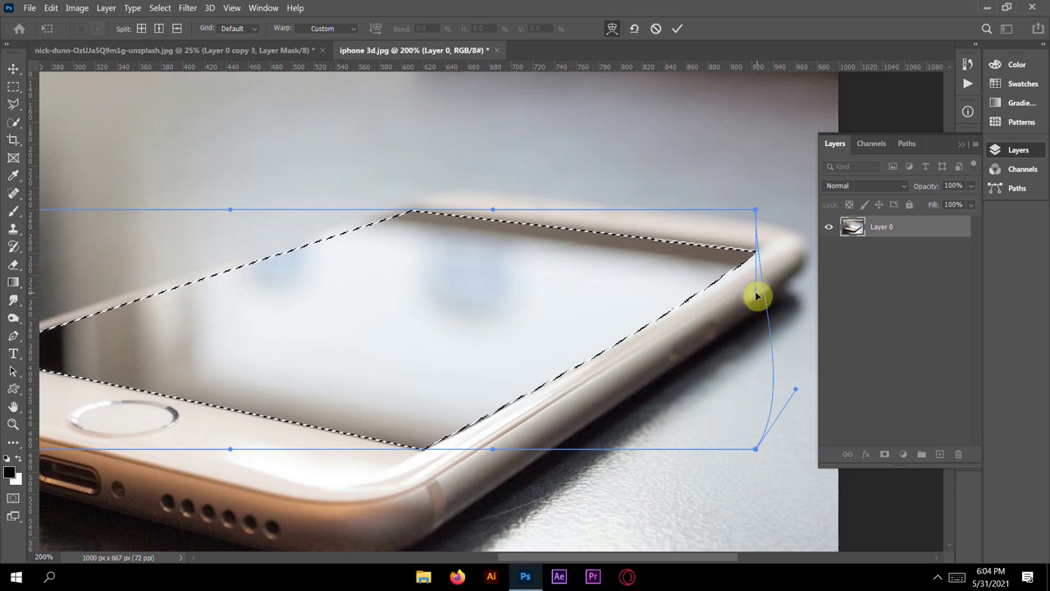
{"action": "left_click_drag", "start_coordinate": [757, 296], "coordinate": [764, 292]}
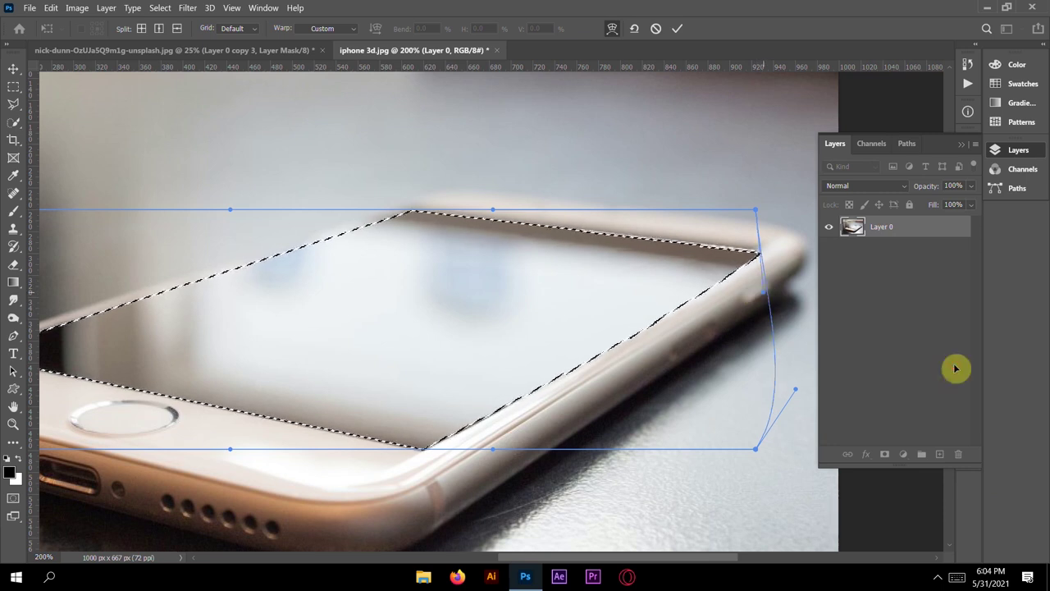
{"action": "left_click_drag", "start_coordinate": [755, 210], "coordinate": [747, 204]}
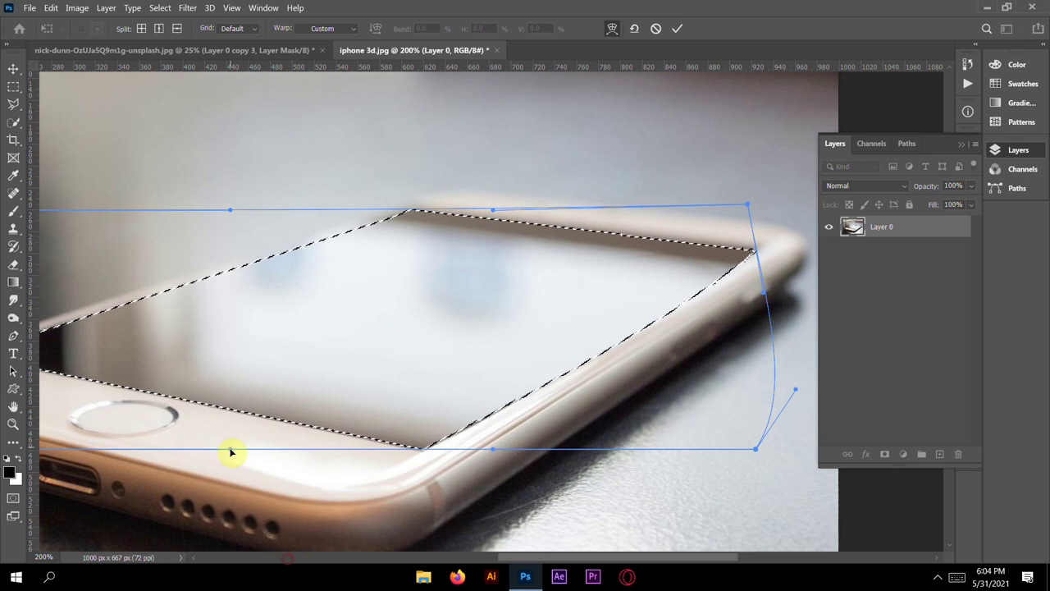
{"action": "left_click_drag", "start_coordinate": [232, 453], "coordinate": [229, 456]}
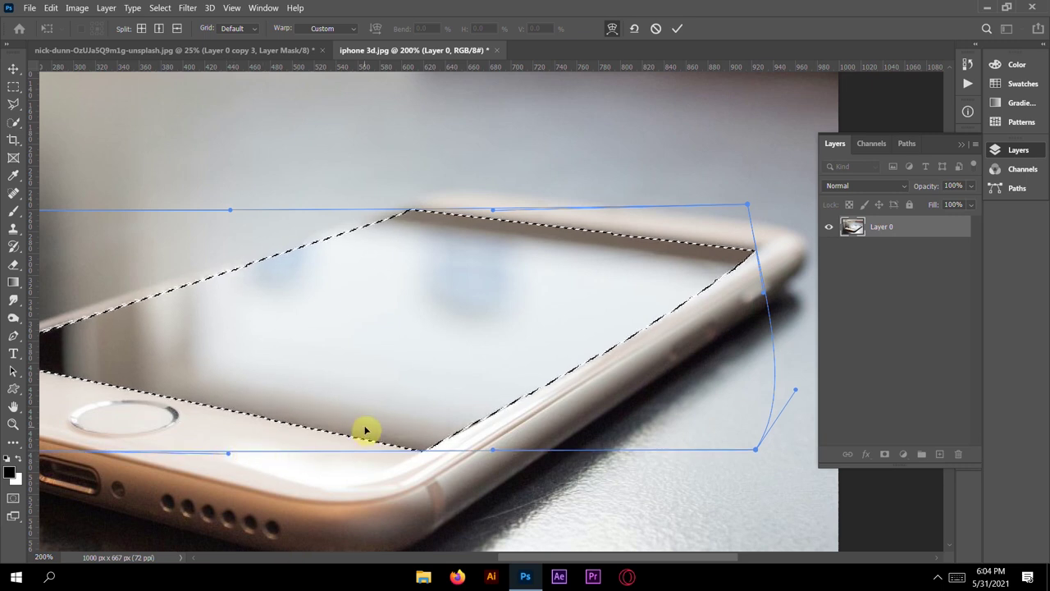
{"action": "left_click_drag", "start_coordinate": [394, 375], "coordinate": [638, 374]}
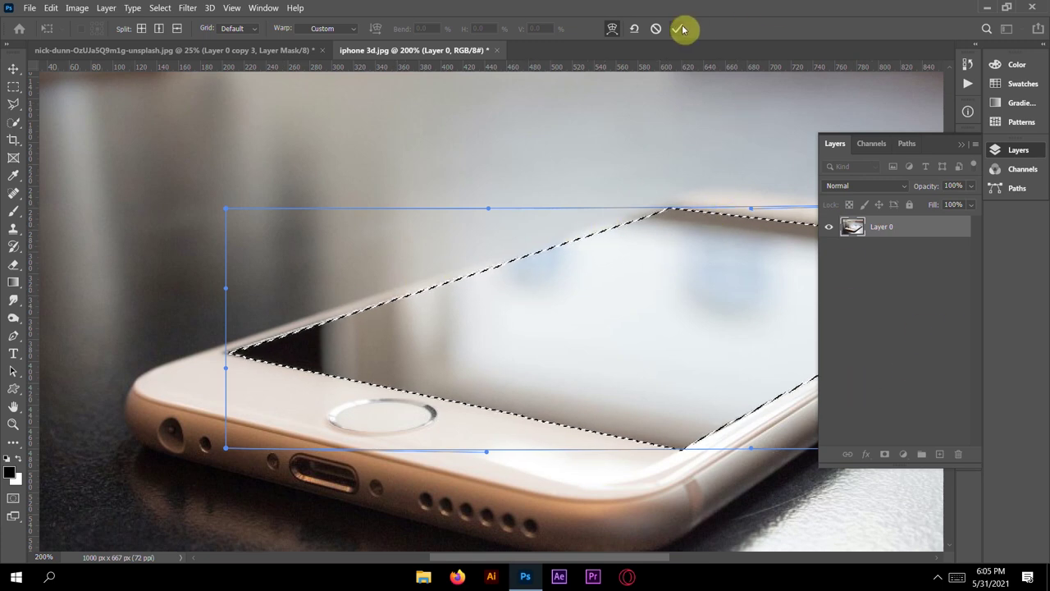
Commit the warped screen selection and give Layer 0 an inverted mask so the screen turns transparent.
{"action": "key", "text": "Return"}
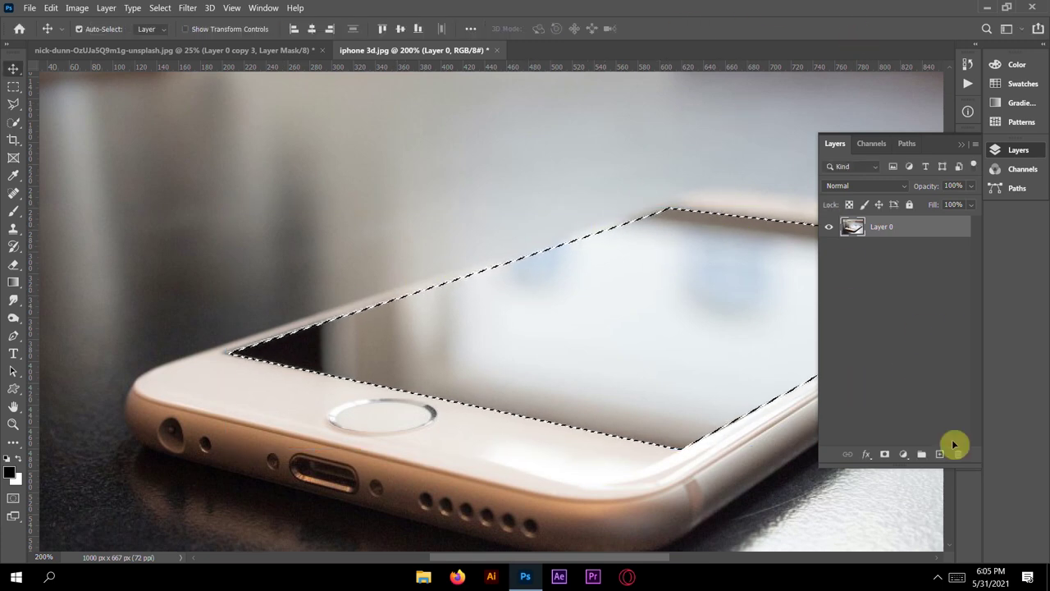
{"action": "left_click", "coordinate": [884, 454]}
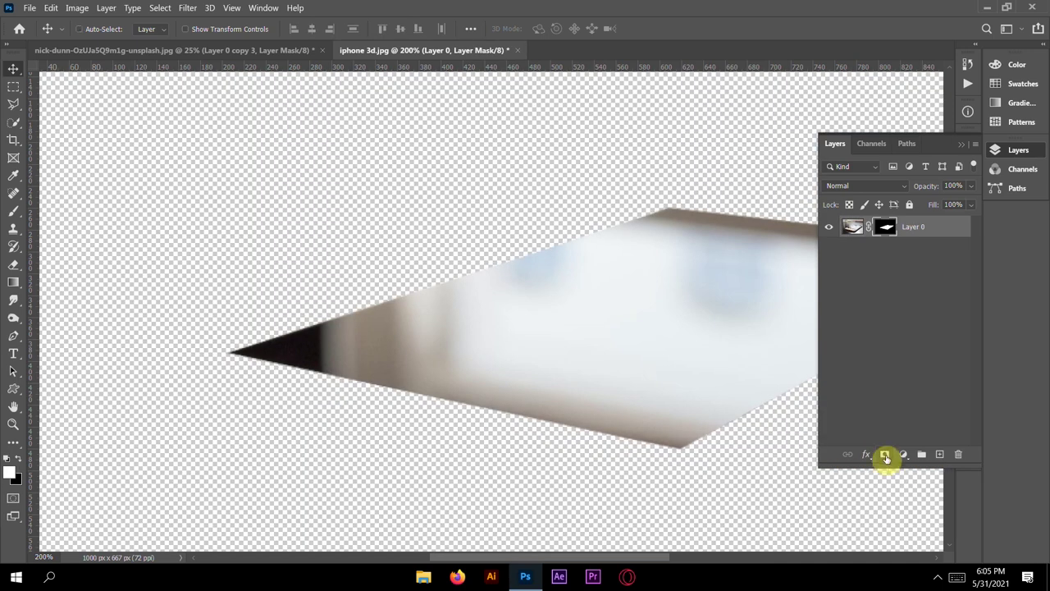
{"action": "key", "text": "ctrl+i"}
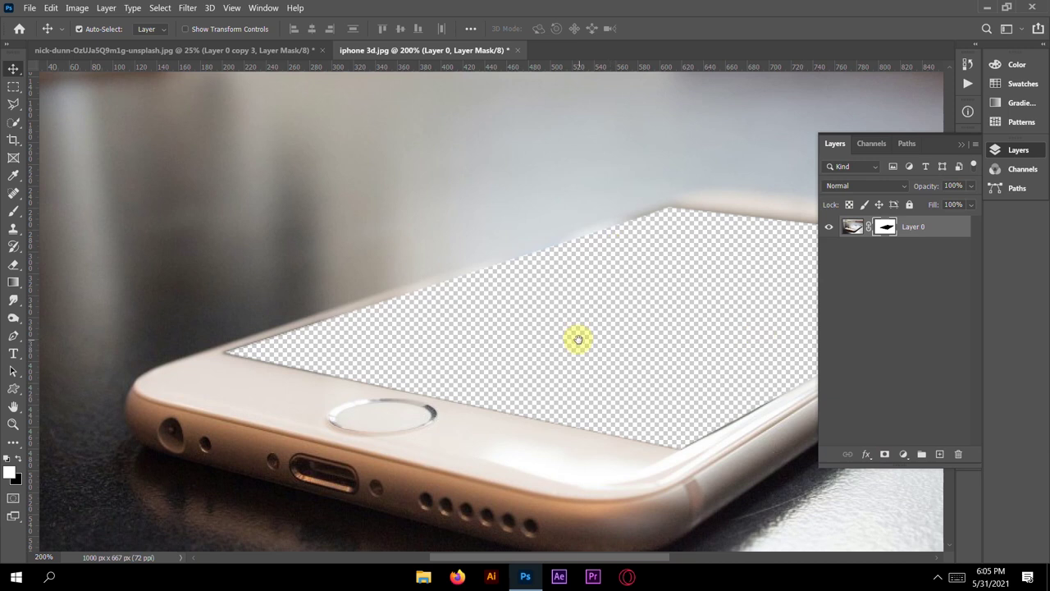
{"action": "key", "text": "ctrl+minus"}
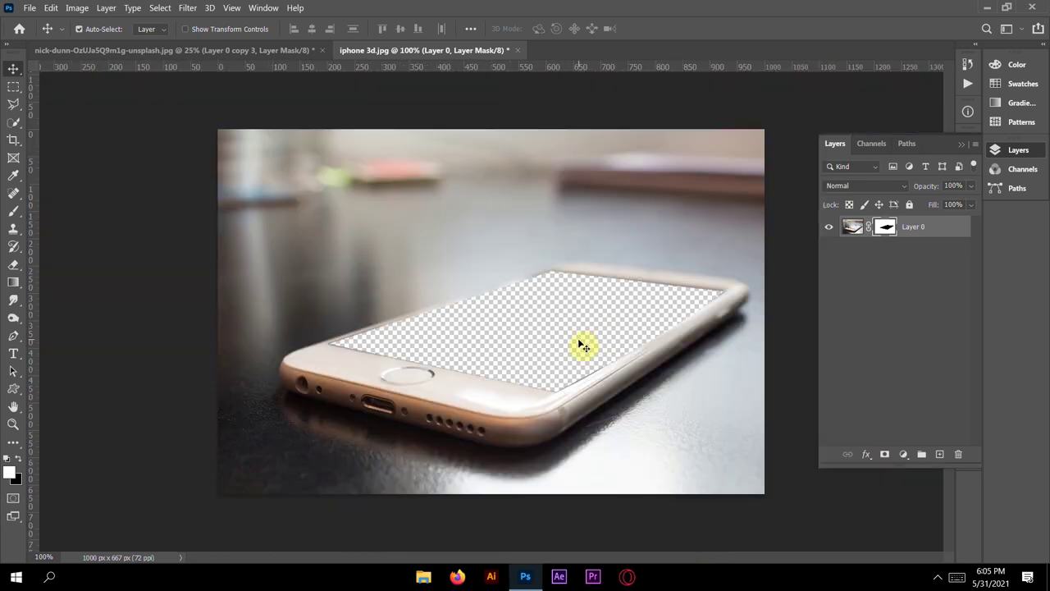
Bring the kangaroo layer from the kangaroo document into the iPhone image.
{"action": "left_click", "coordinate": [92, 51]}
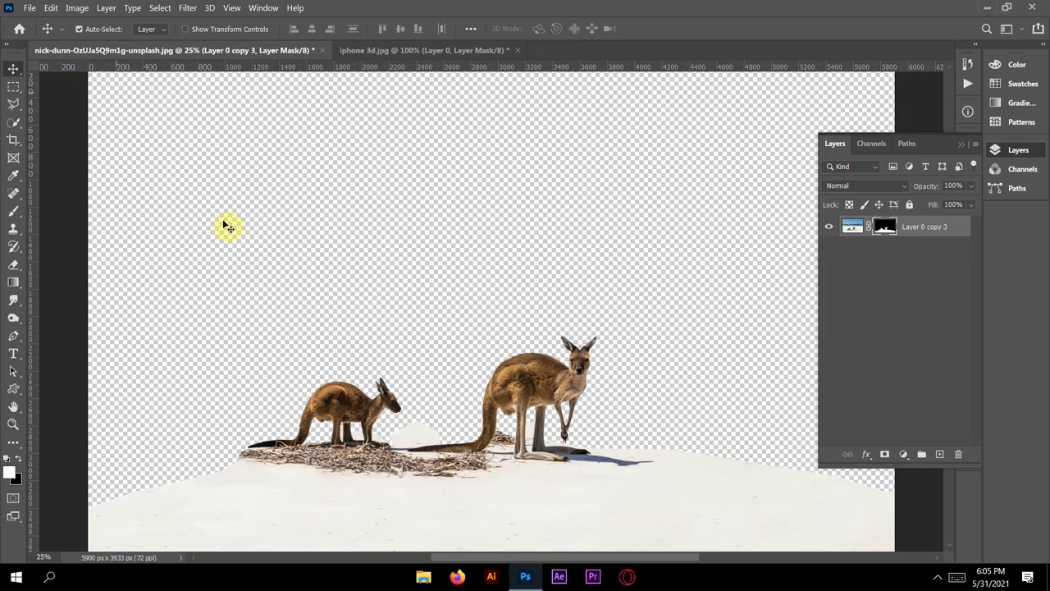
{"action": "left_click_drag", "start_coordinate": [439, 518], "coordinate": [481, 282]}
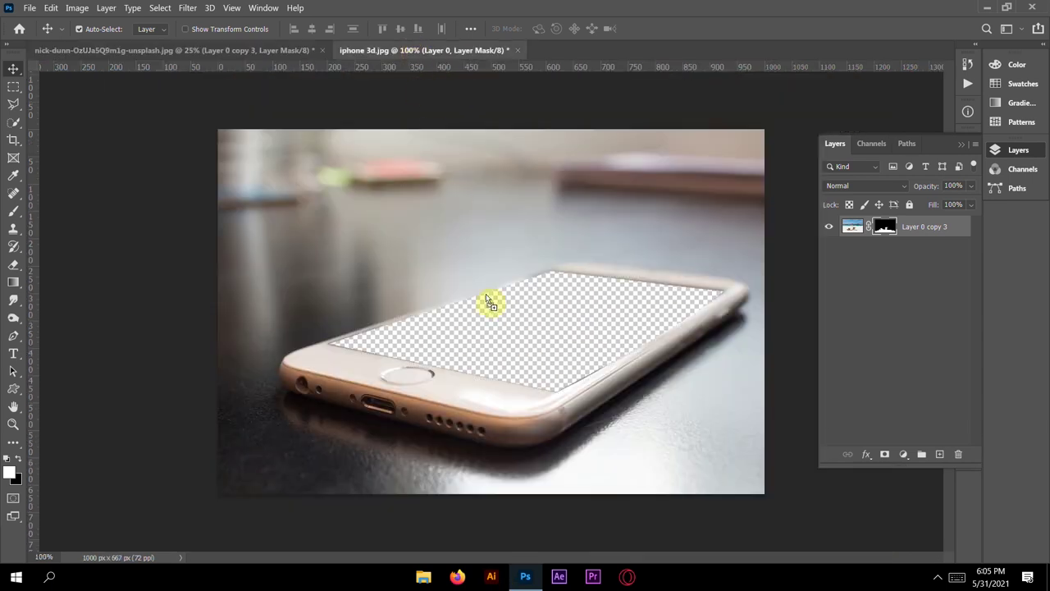
{"action": "left_click_drag", "start_coordinate": [617, 410], "coordinate": [621, 414]}
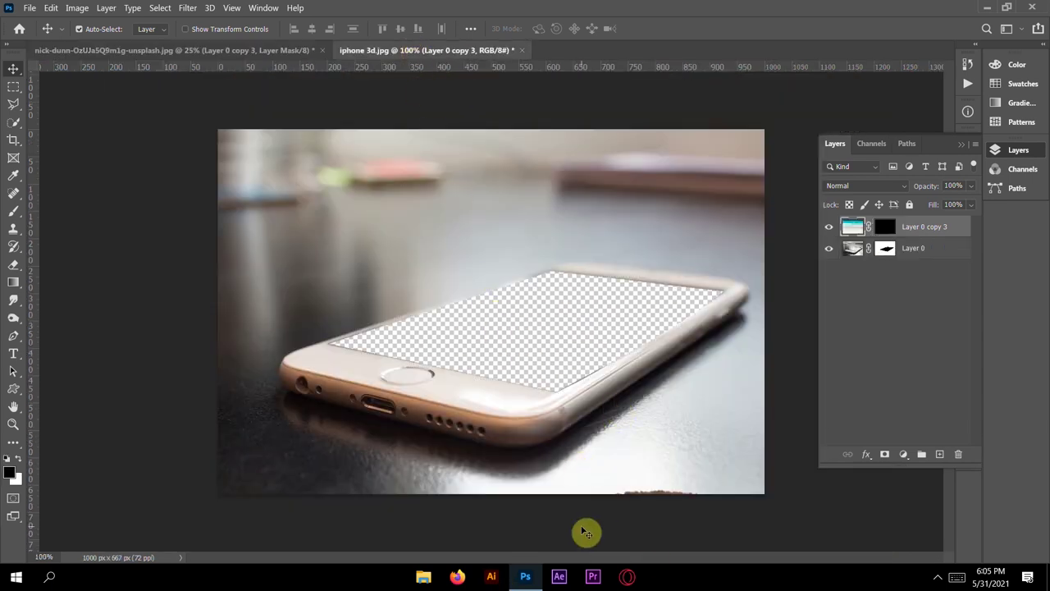
{"action": "key", "text": "ctrl+minus"}
{"action": "key", "text": "ctrl+minus"}
{"action": "key", "text": "ctrl+minus"}
{"action": "key", "text": "ctrl+minus"}
{"action": "key", "text": "ctrl+minus"}
{"action": "key", "text": "ctrl+minus"}
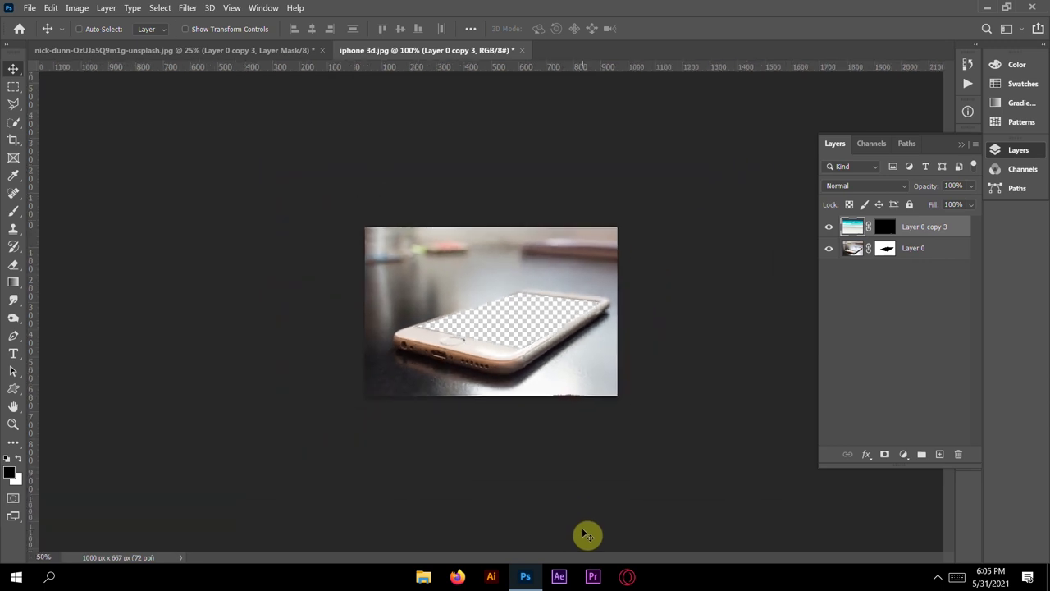
Scale the kangaroo layer to about 26% and place it below the phone layer.
{"action": "key", "text": "ctrl+t"}
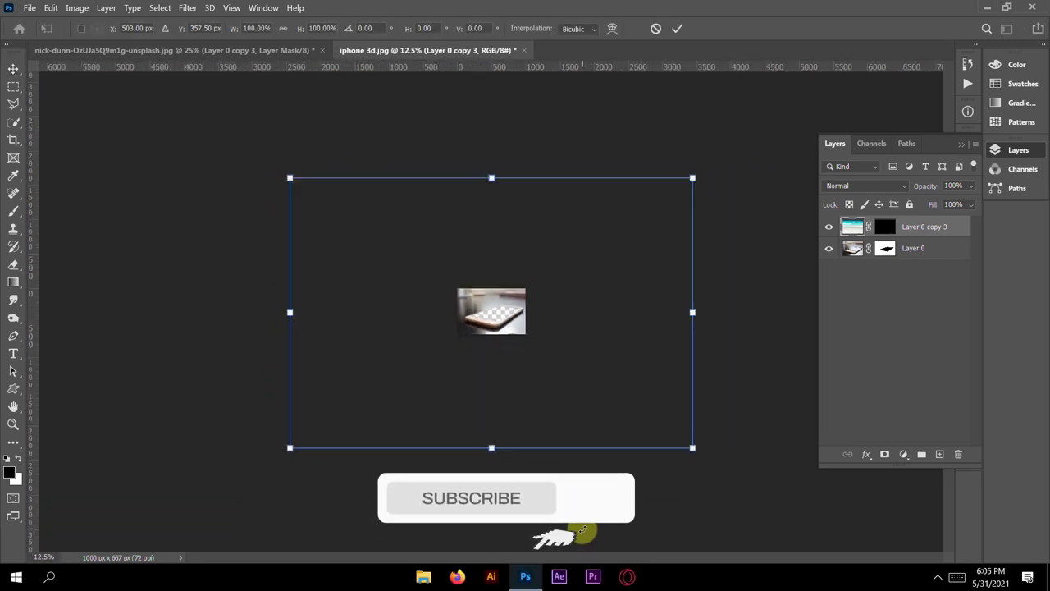
{"action": "left_click_drag", "start_coordinate": [294, 178], "coordinate": [444, 236]}
{"action": "left_click_drag", "start_coordinate": [693, 447], "coordinate": [499, 310]}
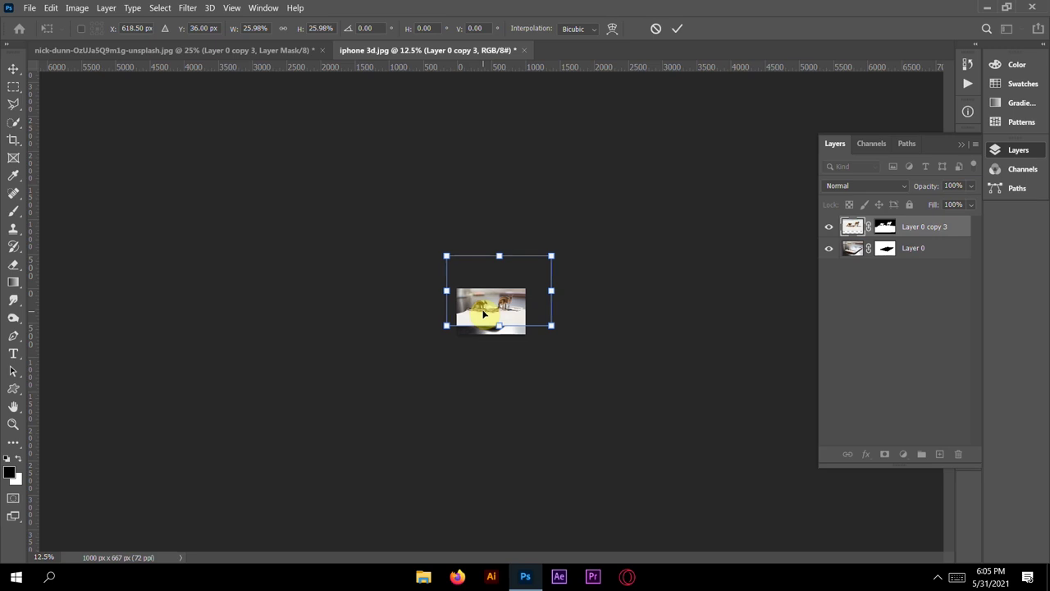
{"action": "key", "text": "ctrl+plus"}
{"action": "key", "text": "ctrl+plus"}
{"action": "key", "text": "ctrl+plus"}
{"action": "key", "text": "ctrl+plus"}
{"action": "key", "text": "ctrl+plus"}
{"action": "key", "text": "ctrl+plus"}
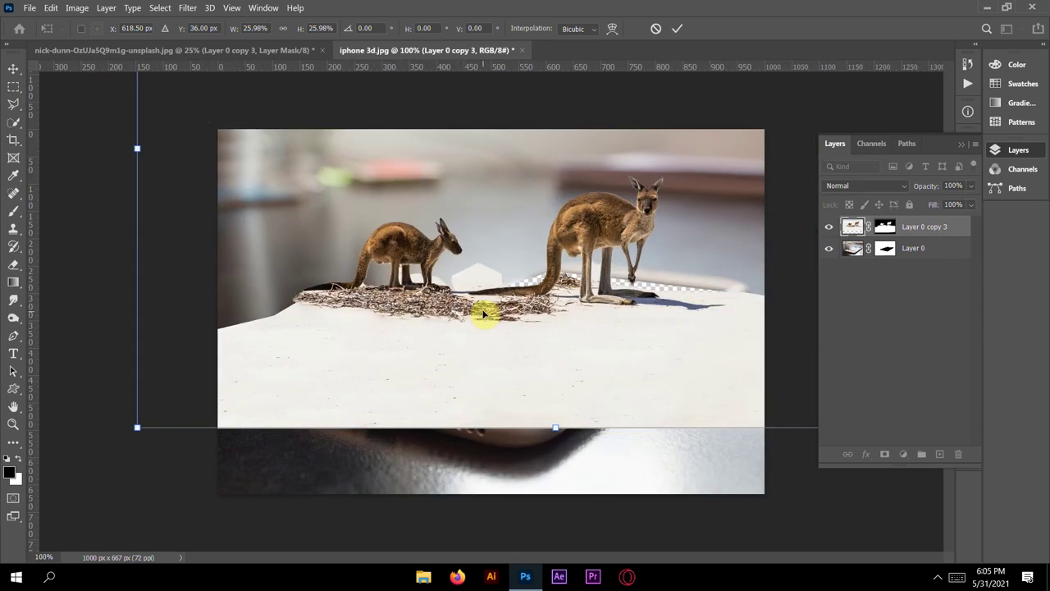
{"action": "key", "text": "ctrl+plus"}
{"action": "key", "text": "ctrl+minus"}
{"action": "key", "text": "ctrl+minus"}
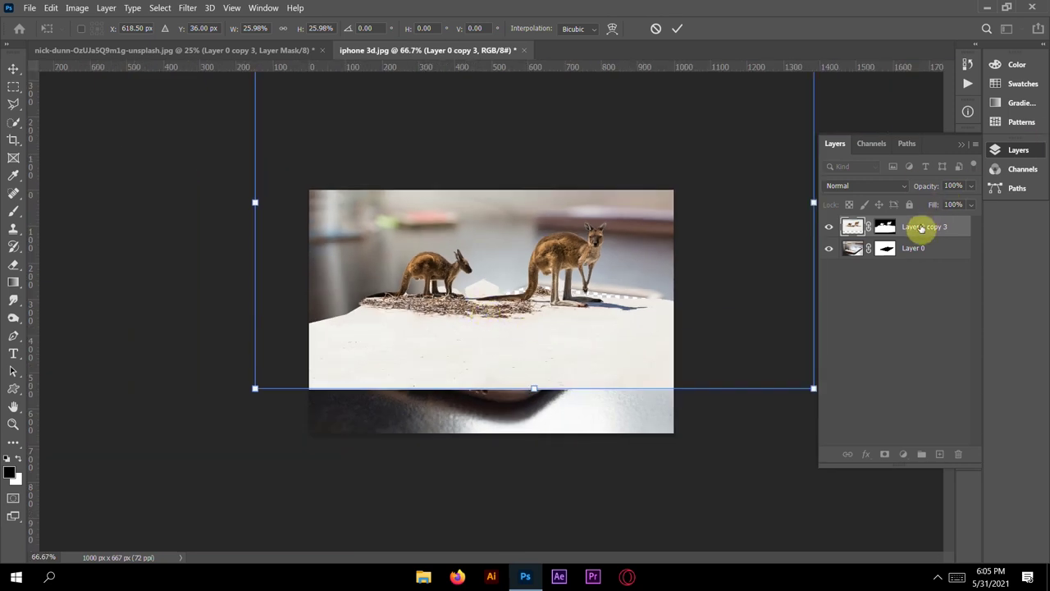
{"action": "left_click_drag", "start_coordinate": [926, 227], "coordinate": [927, 263]}
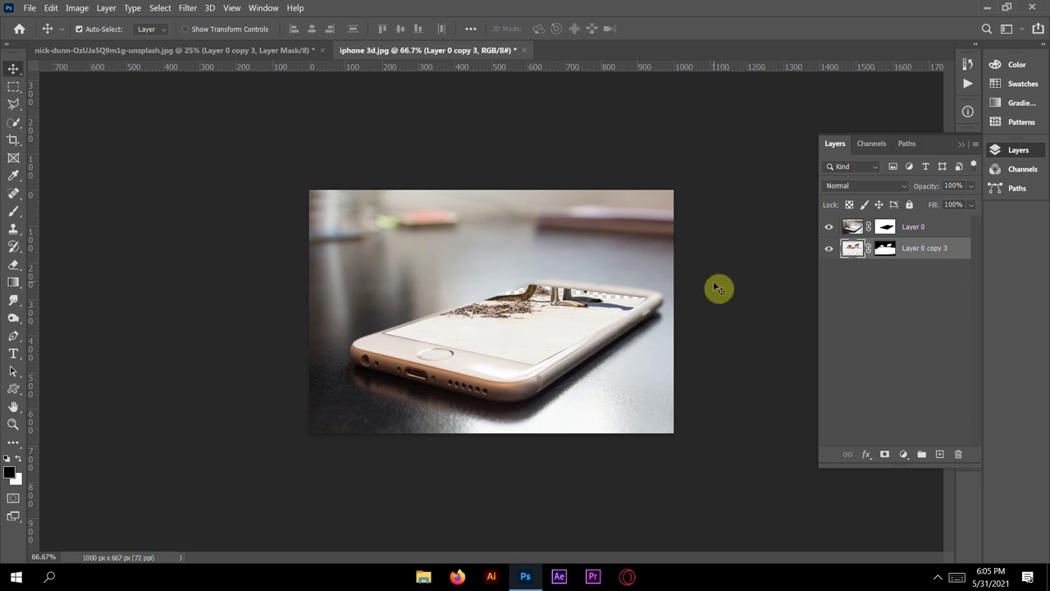
Narrow the kangaroo layer to about 72% and position the kangaroos across the phone screen.
{"action": "left_click_drag", "start_coordinate": [508, 334], "coordinate": [541, 358]}
{"action": "key", "text": "ctrl"}
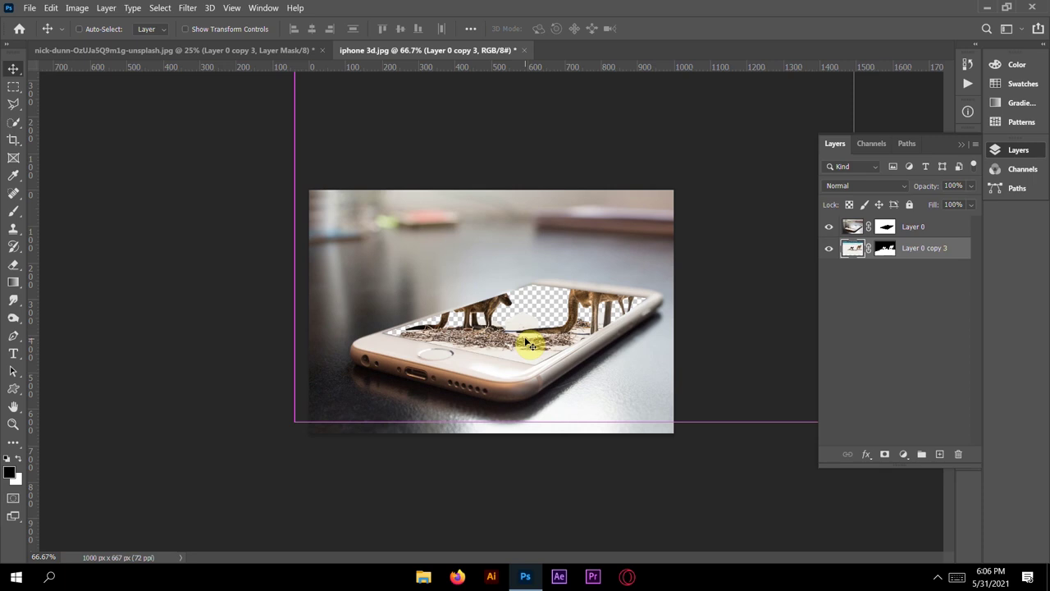
{"action": "key", "text": "ctrl+t"}
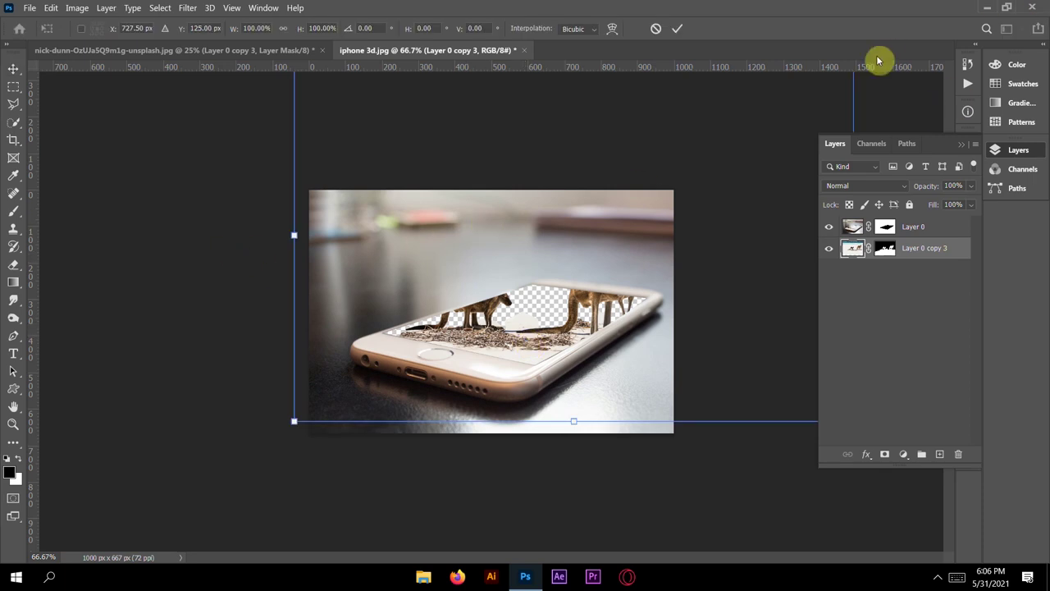
{"action": "left_click_drag", "start_coordinate": [295, 234], "coordinate": [452, 235]}
{"action": "left_click_drag", "start_coordinate": [583, 313], "coordinate": [486, 334]}
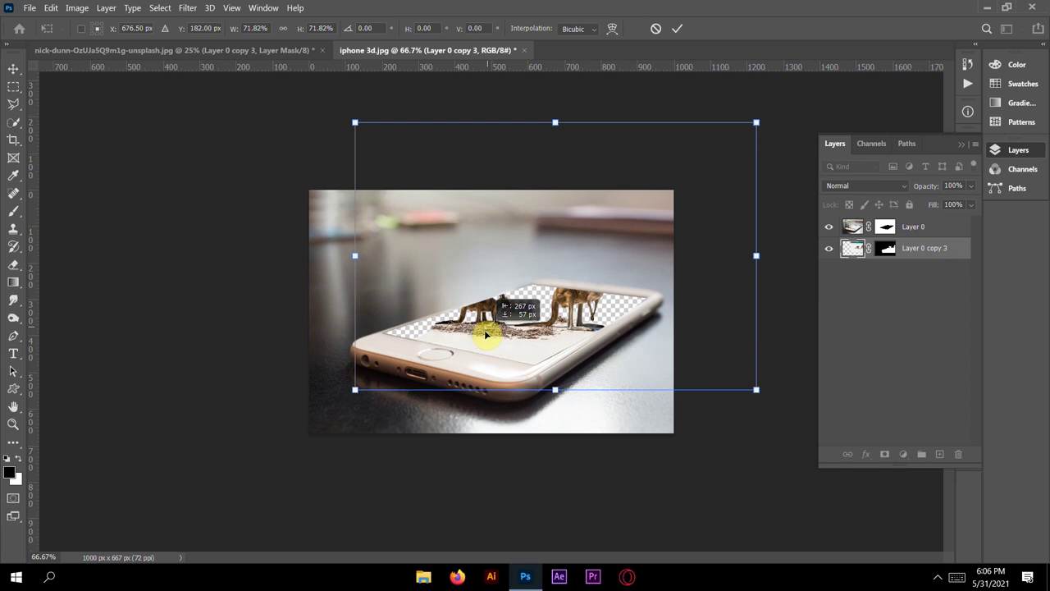
{"action": "left_click_drag", "start_coordinate": [486, 334], "coordinate": [484, 330]}
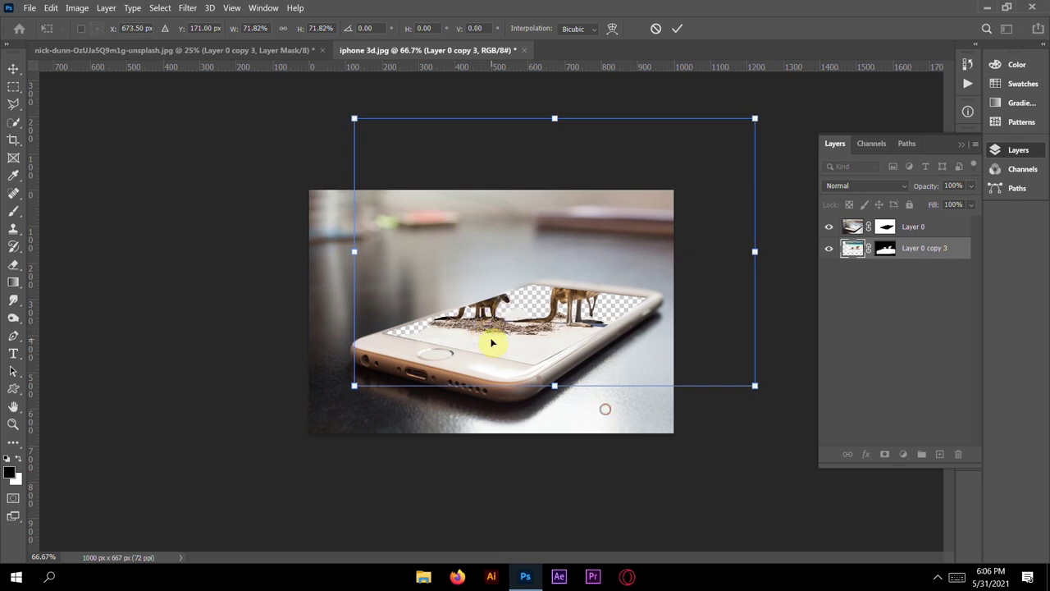
{"action": "left_click", "coordinate": [674, 33]}
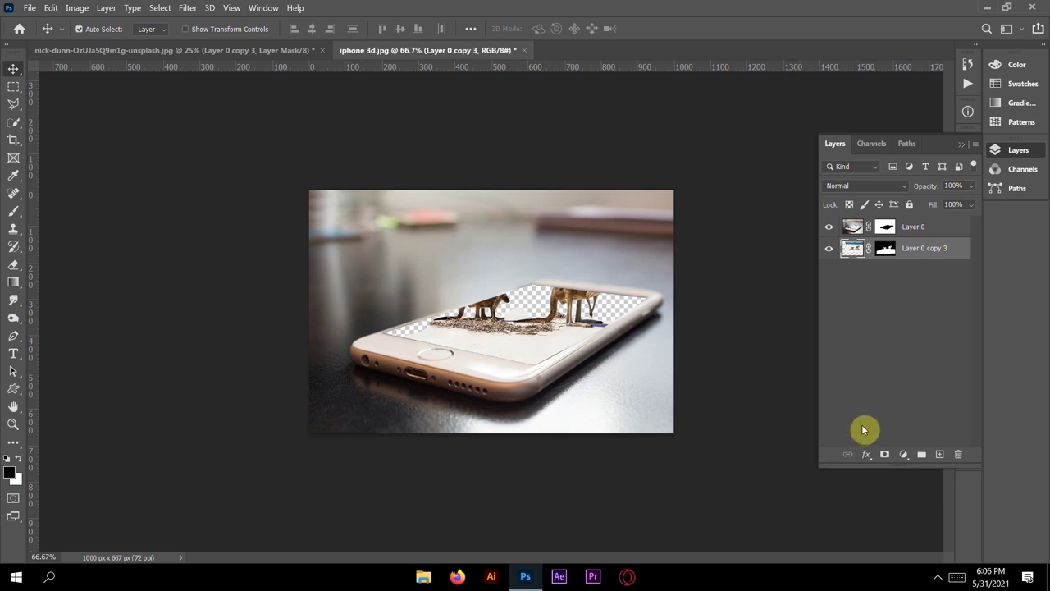
Load the kangaroo mask as a selection, then brush Layer 0's mask to reveal the smaller kangaroo's back.
{"action": "left_click", "coordinate": [885, 248], "text": "ctrl"}
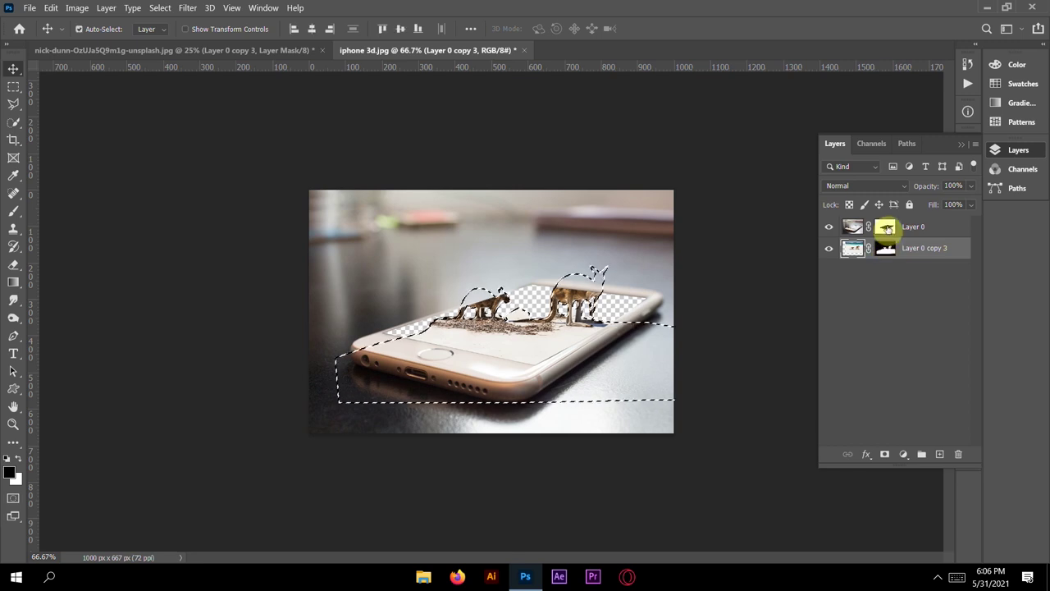
{"action": "left_click", "coordinate": [885, 227]}
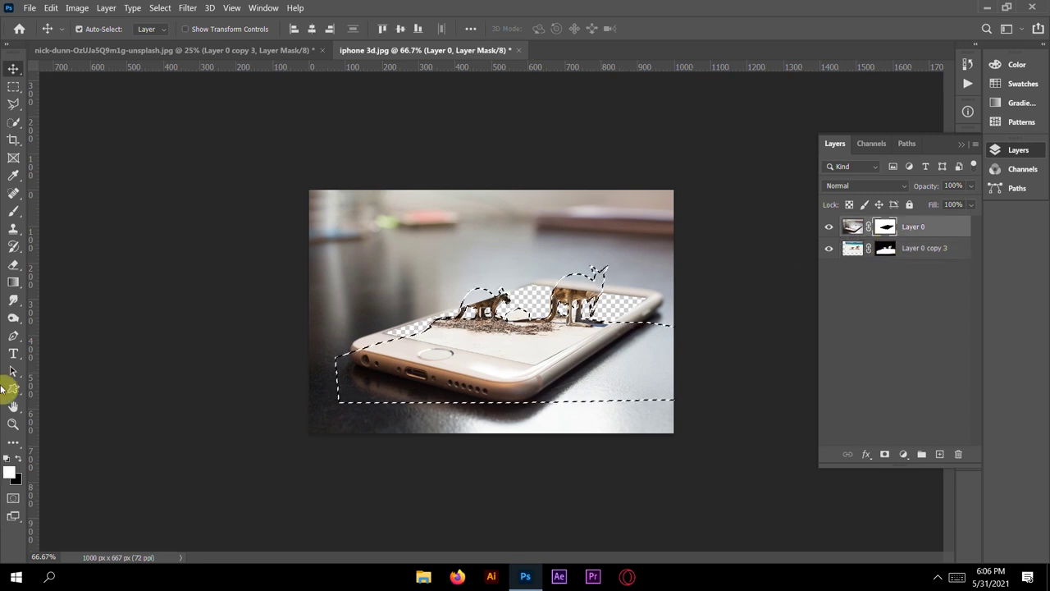
{"action": "left_click", "coordinate": [13, 212]}
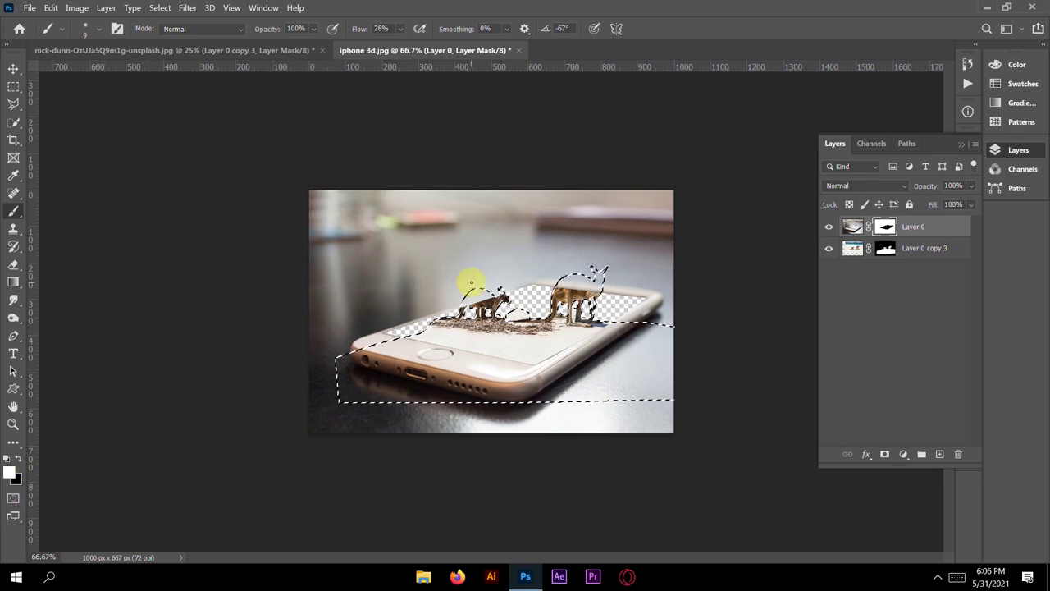
{"action": "scroll", "coordinate": [483, 305], "scroll_direction": "up", "scroll_amount": 2}
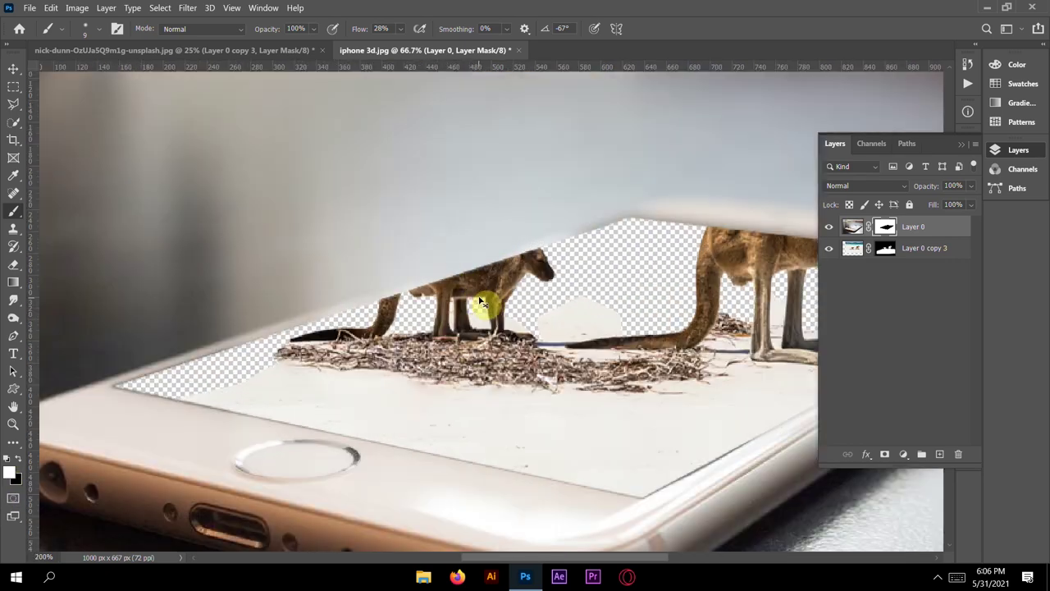
{"action": "scroll", "coordinate": [479, 297], "scroll_direction": "up", "scroll_amount": 1}
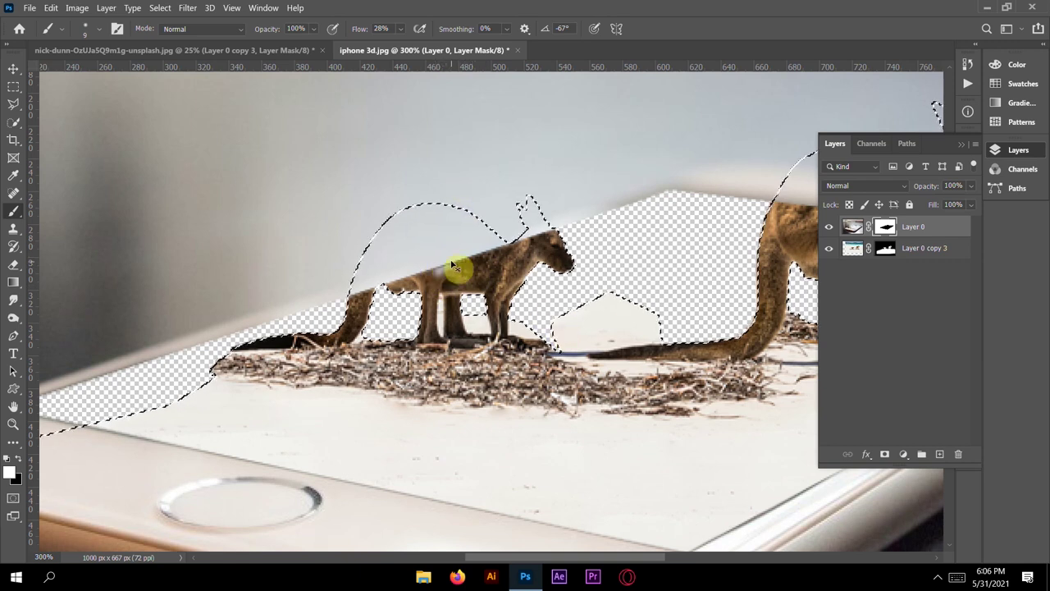
{"action": "key", "text": "x"}
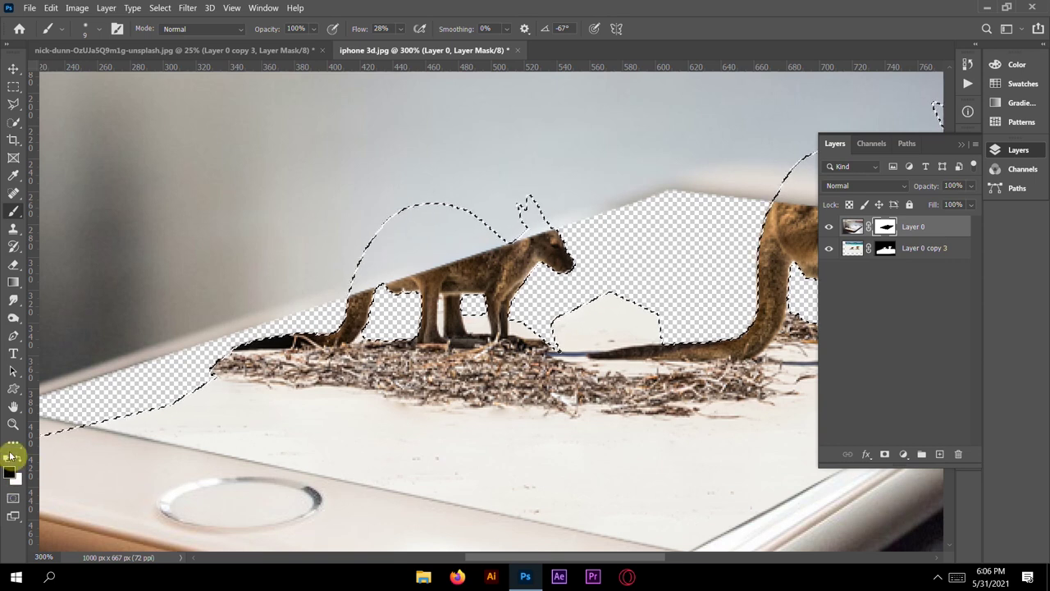
{"action": "left_click_drag", "start_coordinate": [475, 248], "coordinate": [450, 261]}
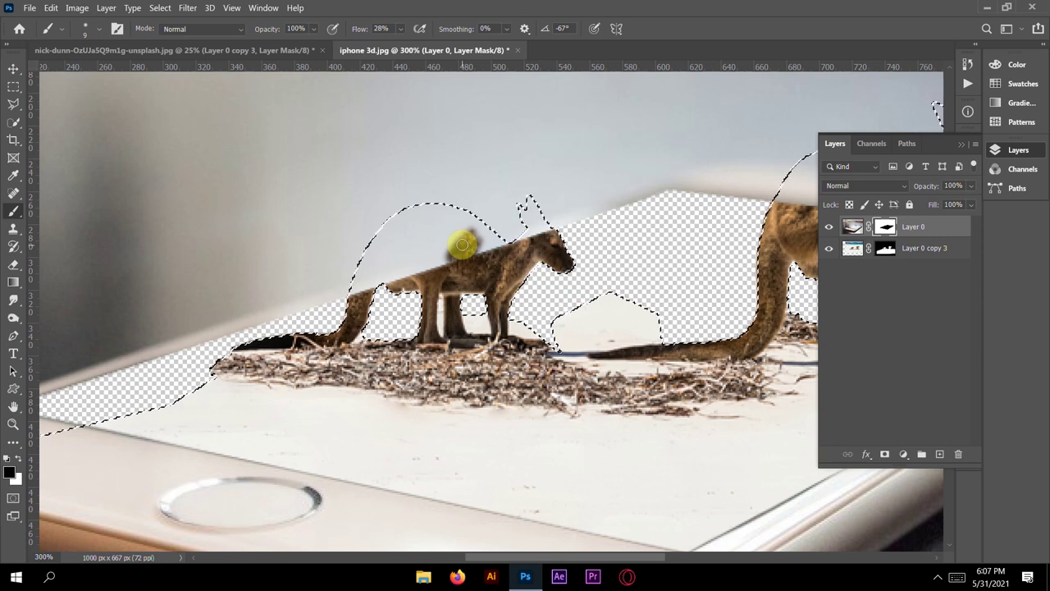
{"action": "mouse_move", "coordinate": [461, 258]}
{"action": "left_mouse_down"}
{"action": "mouse_move", "coordinate": [456, 241]}
{"action": "mouse_move", "coordinate": [434, 265]}
{"action": "mouse_move", "coordinate": [451, 234]}
{"action": "mouse_move", "coordinate": [438, 221]}
{"action": "mouse_move", "coordinate": [476, 234]}
{"action": "mouse_move", "coordinate": [506, 230]}
{"action": "mouse_move", "coordinate": [526, 207]}
{"action": "mouse_move", "coordinate": [536, 227]}
{"action": "mouse_move", "coordinate": [440, 237]}
{"action": "mouse_move", "coordinate": [432, 197]}
{"action": "mouse_move", "coordinate": [362, 300]}
{"action": "mouse_move", "coordinate": [382, 276]}
{"action": "mouse_move", "coordinate": [370, 316]}
{"action": "mouse_move", "coordinate": [445, 234]}
{"action": "mouse_move", "coordinate": [391, 224]}
{"action": "mouse_move", "coordinate": [356, 277]}
{"action": "mouse_move", "coordinate": [403, 270]}
{"action": "mouse_move", "coordinate": [476, 216]}
{"action": "mouse_move", "coordinate": [497, 252]}
{"action": "mouse_move", "coordinate": [494, 272]}
{"action": "mouse_move", "coordinate": [405, 318]}
{"action": "mouse_move", "coordinate": [374, 300]}
{"action": "mouse_move", "coordinate": [353, 354]}
{"action": "mouse_move", "coordinate": [262, 372]}
{"action": "mouse_move", "coordinate": [600, 358]}
{"action": "left_mouse_up"}
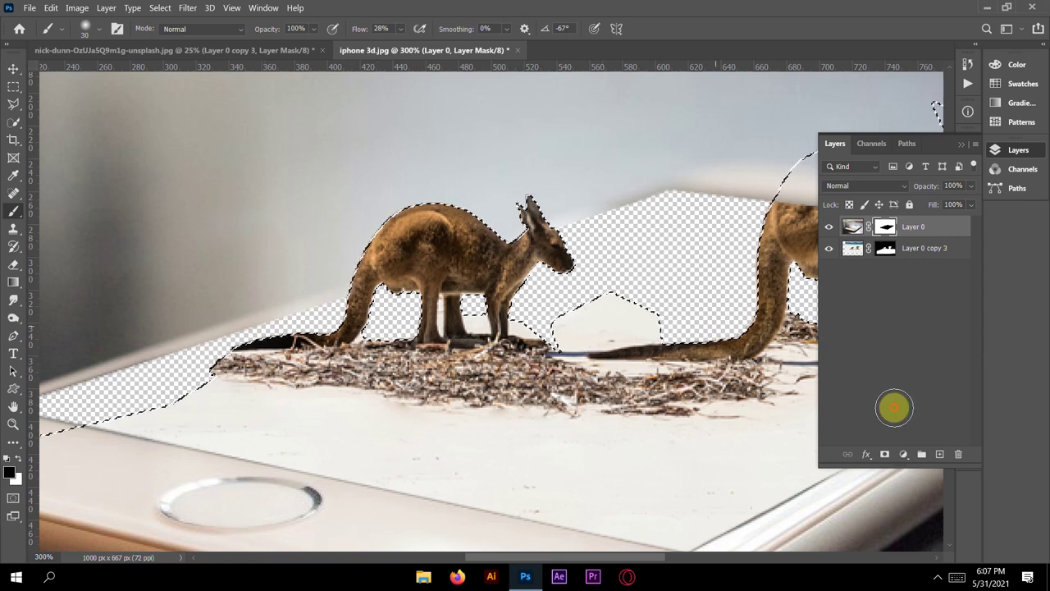
Clean up the mask around both kangaroos' heads, outlines and bodies.
{"action": "mouse_move", "coordinate": [738, 329]}
{"action": "left_mouse_down"}
{"action": "mouse_move", "coordinate": [481, 399]}
{"action": "mouse_move", "coordinate": [458, 394]}
{"action": "left_mouse_up"}
{"action": "mouse_move", "coordinate": [544, 281]}
{"action": "left_mouse_down"}
{"action": "mouse_move", "coordinate": [518, 296]}
{"action": "mouse_move", "coordinate": [505, 284]}
{"action": "mouse_move", "coordinate": [537, 235]}
{"action": "mouse_move", "coordinate": [510, 286]}
{"action": "mouse_move", "coordinate": [642, 373]}
{"action": "mouse_move", "coordinate": [566, 215]}
{"action": "mouse_move", "coordinate": [574, 236]}
{"action": "mouse_move", "coordinate": [530, 310]}
{"action": "mouse_move", "coordinate": [583, 221]}
{"action": "mouse_move", "coordinate": [564, 277]}
{"action": "mouse_move", "coordinate": [591, 222]}
{"action": "mouse_move", "coordinate": [574, 273]}
{"action": "mouse_move", "coordinate": [599, 257]}
{"action": "mouse_move", "coordinate": [635, 199]}
{"action": "mouse_move", "coordinate": [622, 324]}
{"action": "mouse_move", "coordinate": [648, 281]}
{"action": "mouse_move", "coordinate": [659, 221]}
{"action": "mouse_move", "coordinate": [650, 222]}
{"action": "mouse_move", "coordinate": [671, 231]}
{"action": "mouse_move", "coordinate": [700, 221]}
{"action": "mouse_move", "coordinate": [707, 244]}
{"action": "mouse_move", "coordinate": [685, 293]}
{"action": "mouse_move", "coordinate": [708, 230]}
{"action": "mouse_move", "coordinate": [696, 203]}
{"action": "mouse_move", "coordinate": [728, 178]}
{"action": "mouse_move", "coordinate": [713, 209]}
{"action": "mouse_move", "coordinate": [654, 209]}
{"action": "mouse_move", "coordinate": [657, 162]}
{"action": "mouse_move", "coordinate": [666, 197]}
{"action": "mouse_move", "coordinate": [680, 172]}
{"action": "mouse_move", "coordinate": [675, 165]}
{"action": "mouse_move", "coordinate": [675, 207]}
{"action": "mouse_move", "coordinate": [685, 226]}
{"action": "mouse_move", "coordinate": [690, 202]}
{"action": "mouse_move", "coordinate": [693, 234]}
{"action": "mouse_move", "coordinate": [739, 149]}
{"action": "mouse_move", "coordinate": [682, 231]}
{"action": "mouse_move", "coordinate": [611, 281]}
{"action": "mouse_move", "coordinate": [560, 286]}
{"action": "mouse_move", "coordinate": [471, 435]}
{"action": "mouse_move", "coordinate": [386, 482]}
{"action": "mouse_move", "coordinate": [621, 378]}
{"action": "mouse_move", "coordinate": [695, 296]}
{"action": "mouse_move", "coordinate": [662, 374]}
{"action": "mouse_move", "coordinate": [523, 284]}
{"action": "mouse_move", "coordinate": [440, 397]}
{"action": "left_mouse_up"}
{"action": "mouse_move", "coordinate": [275, 363]}
{"action": "left_mouse_down"}
{"action": "mouse_move", "coordinate": [201, 312]}
{"action": "mouse_move", "coordinate": [105, 363]}
{"action": "mouse_move", "coordinate": [64, 422]}
{"action": "mouse_move", "coordinate": [288, 334]}
{"action": "left_mouse_up"}
{"action": "mouse_move", "coordinate": [321, 376]}
{"action": "left_mouse_down"}
{"action": "mouse_move", "coordinate": [492, 383]}
{"action": "mouse_move", "coordinate": [565, 351]}
{"action": "mouse_move", "coordinate": [567, 298]}
{"action": "mouse_move", "coordinate": [526, 258]}
{"action": "mouse_move", "coordinate": [536, 228]}
{"action": "mouse_move", "coordinate": [571, 214]}
{"action": "mouse_move", "coordinate": [566, 224]}
{"action": "mouse_move", "coordinate": [547, 217]}
{"action": "mouse_move", "coordinate": [470, 426]}
{"action": "mouse_move", "coordinate": [493, 366]}
{"action": "mouse_move", "coordinate": [637, 340]}
{"action": "mouse_move", "coordinate": [712, 258]}
{"action": "mouse_move", "coordinate": [674, 175]}
{"action": "mouse_move", "coordinate": [674, 218]}
{"action": "left_mouse_up"}
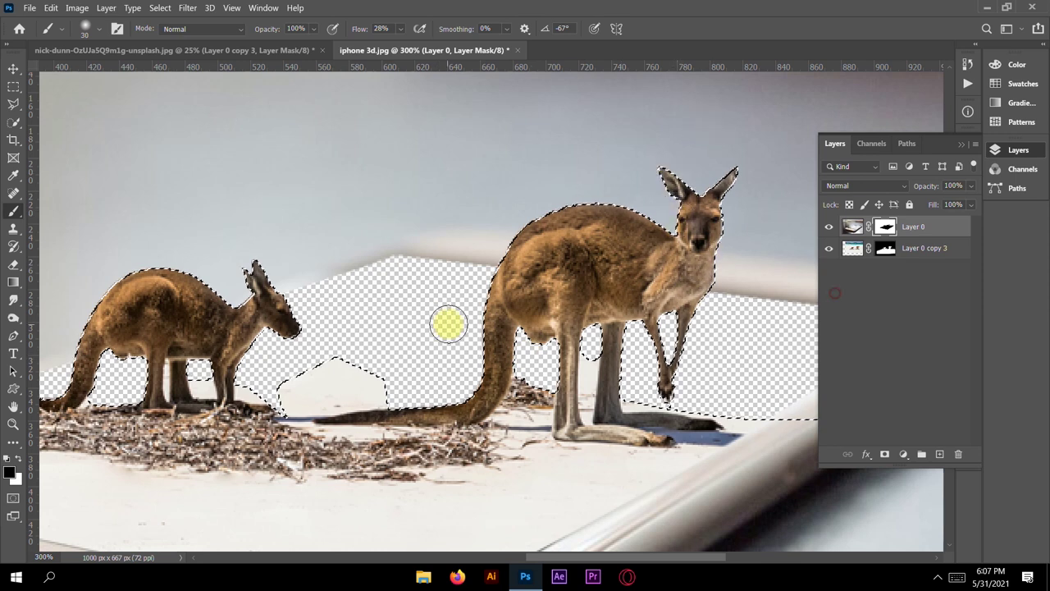
Zoom out to the whole image, clear the selection and select Layer 0 copy 3.
{"action": "key", "text": "ctrl+minus"}
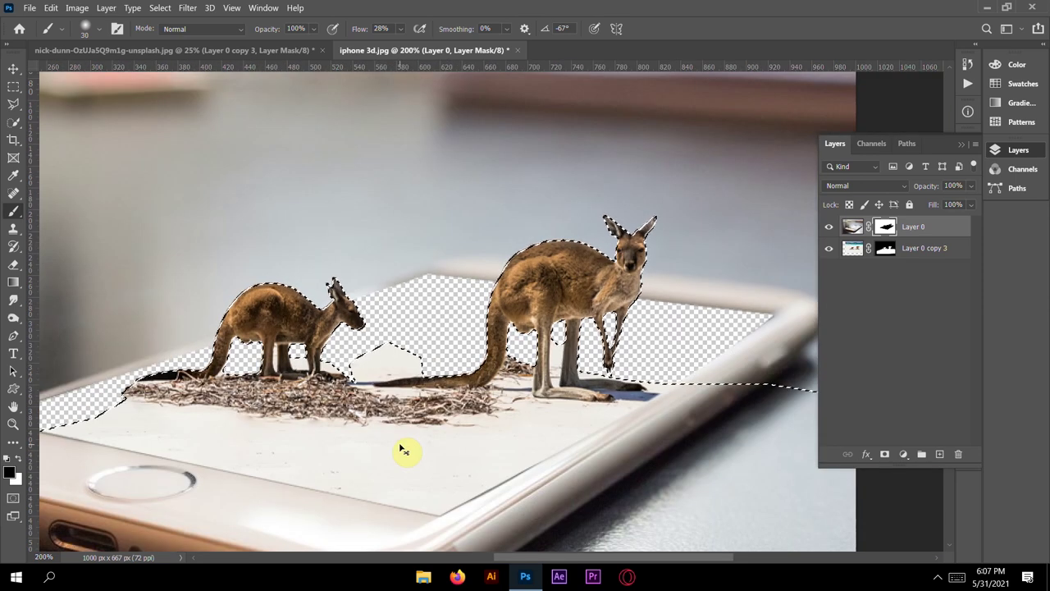
{"action": "key", "text": "ctrl+minus"}
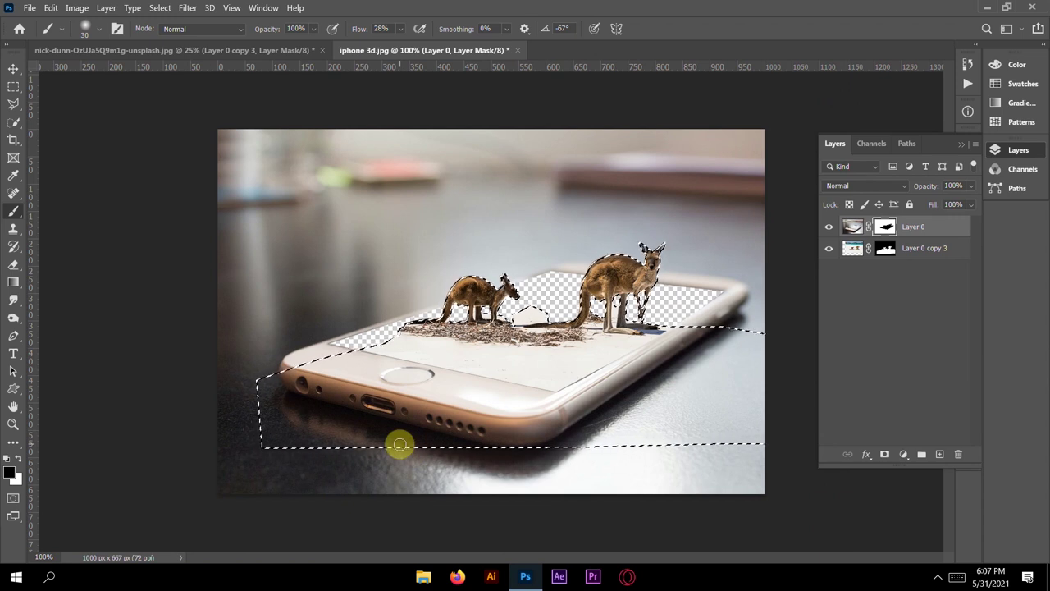
{"action": "left_click", "coordinate": [15, 68]}
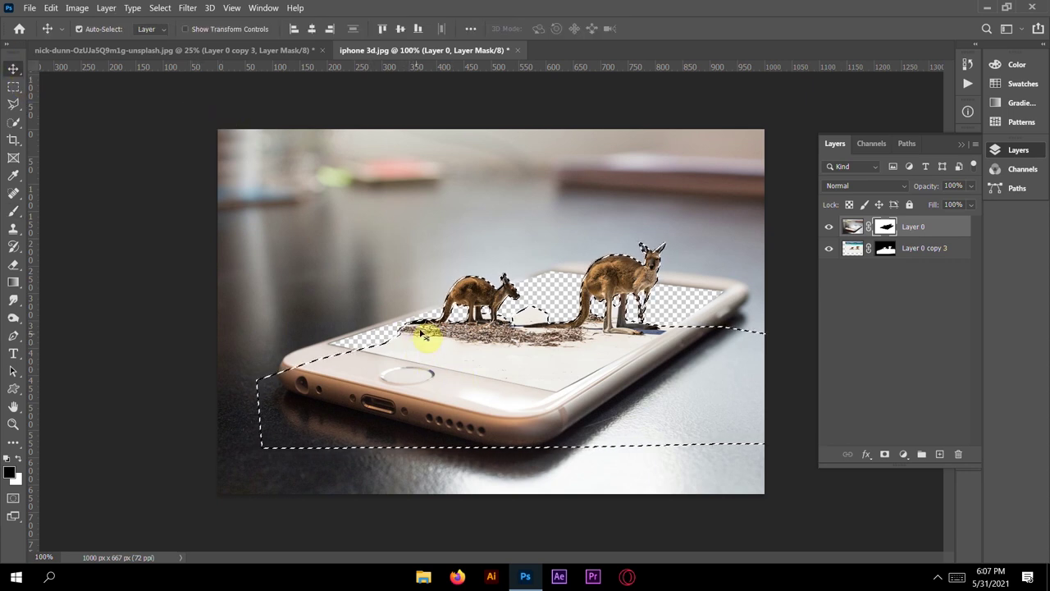
{"action": "key", "text": "ctrl"}
{"action": "key", "text": "ctrl+d"}
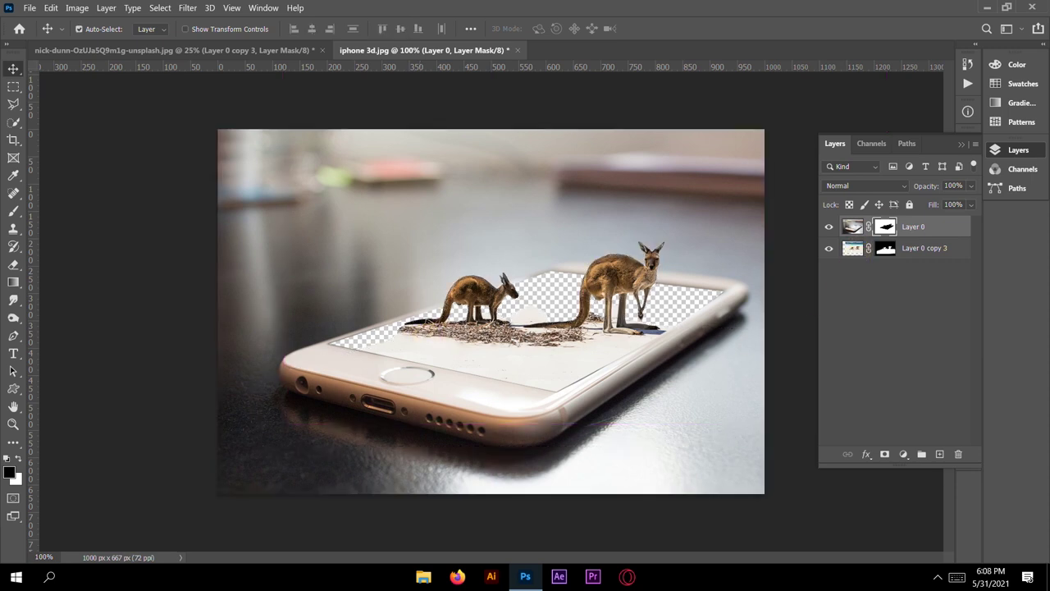
{"action": "left_click", "coordinate": [852, 248]}
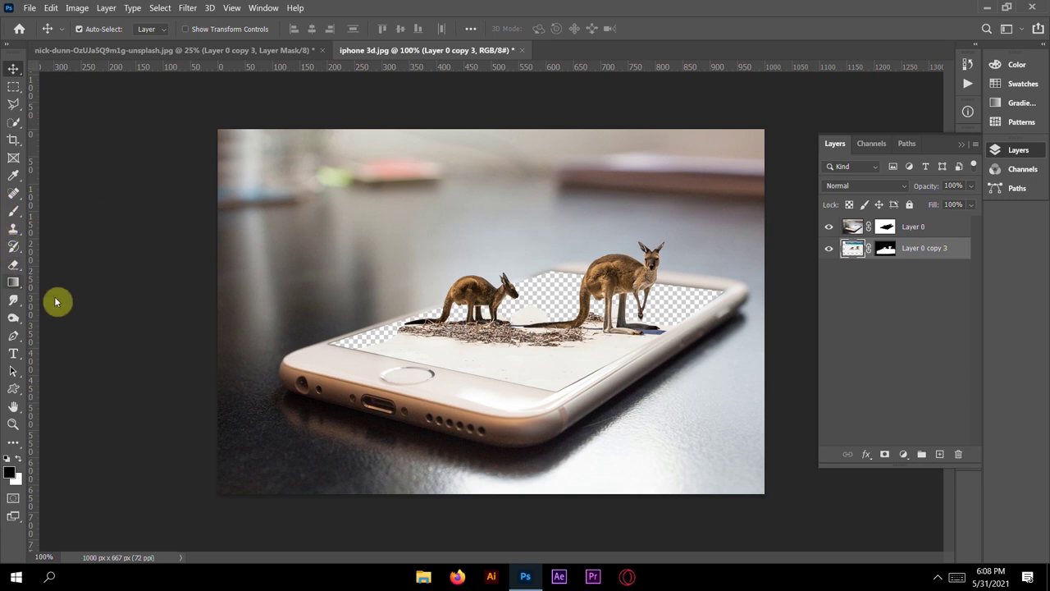
Pick the Clone Stamp tool and zoom in on the kangaroos.
{"action": "left_click", "coordinate": [13, 228]}
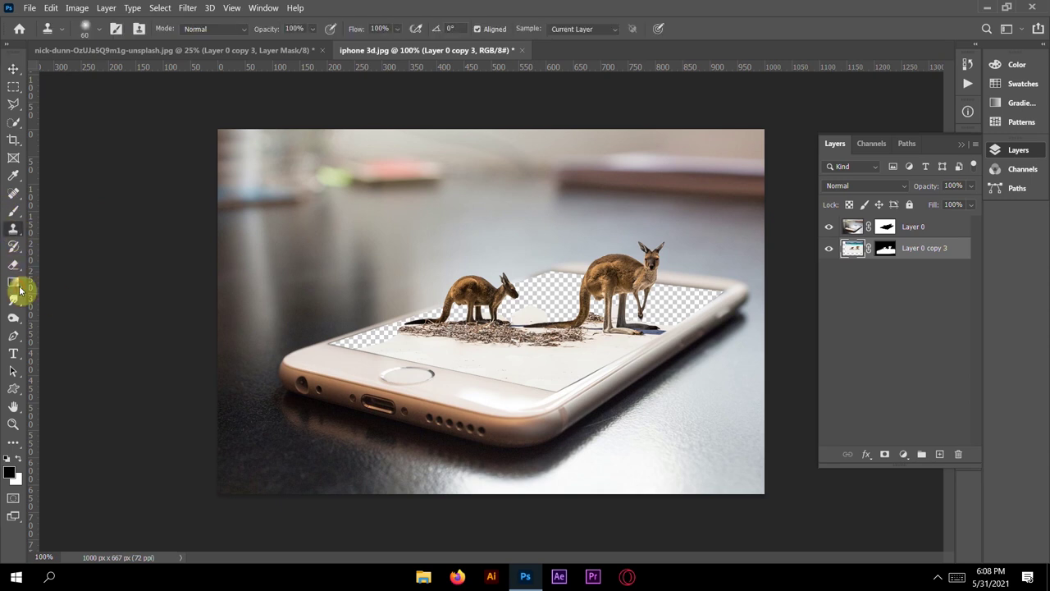
{"action": "right_click", "coordinate": [19, 288]}
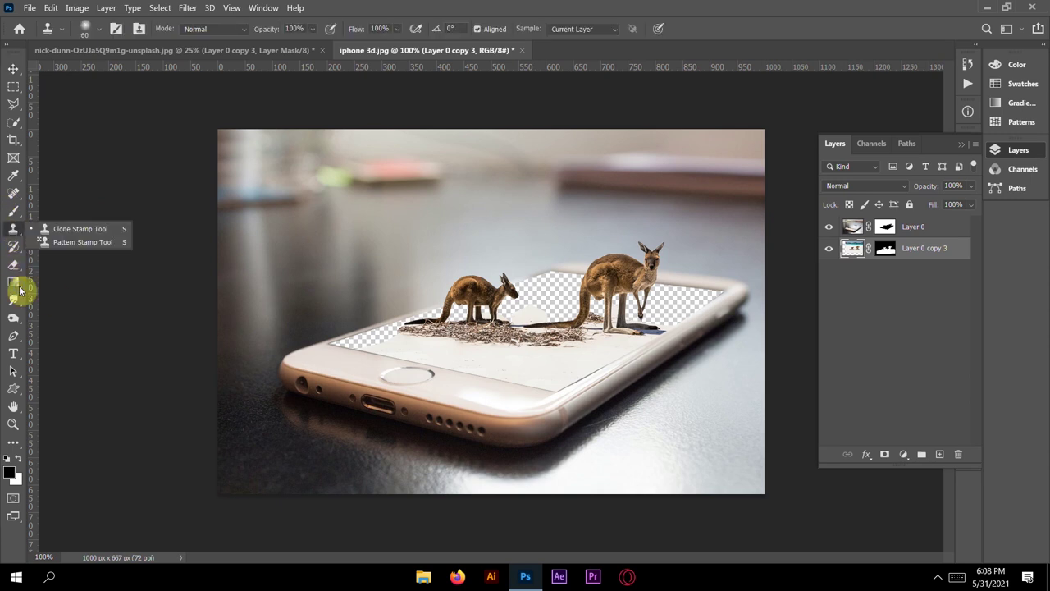
{"action": "left_click", "coordinate": [19, 229]}
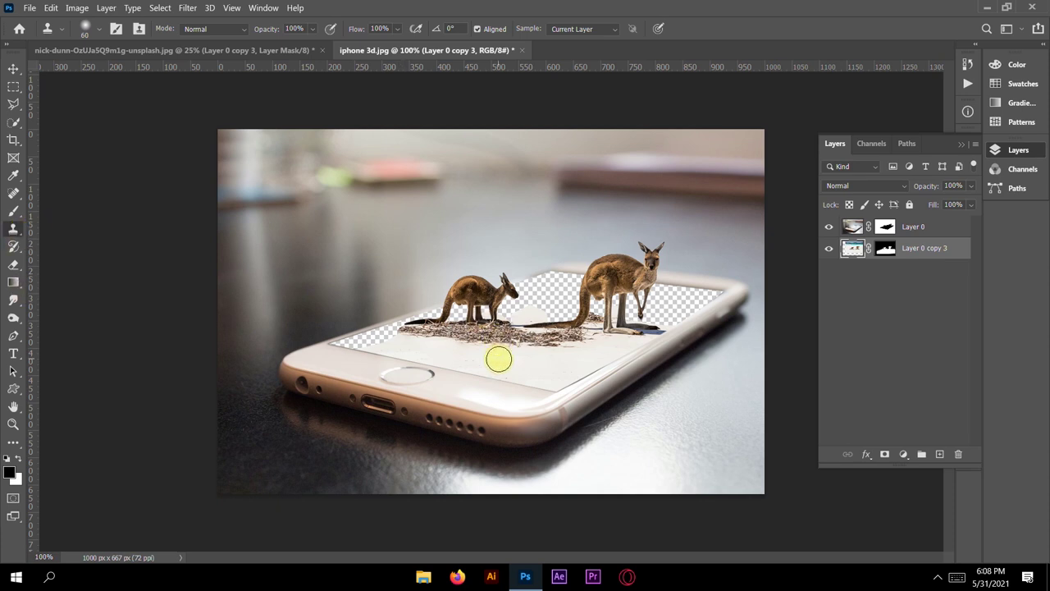
{"action": "key", "text": "ctrl+plus"}
{"action": "key", "text": "ctrl+plus"}
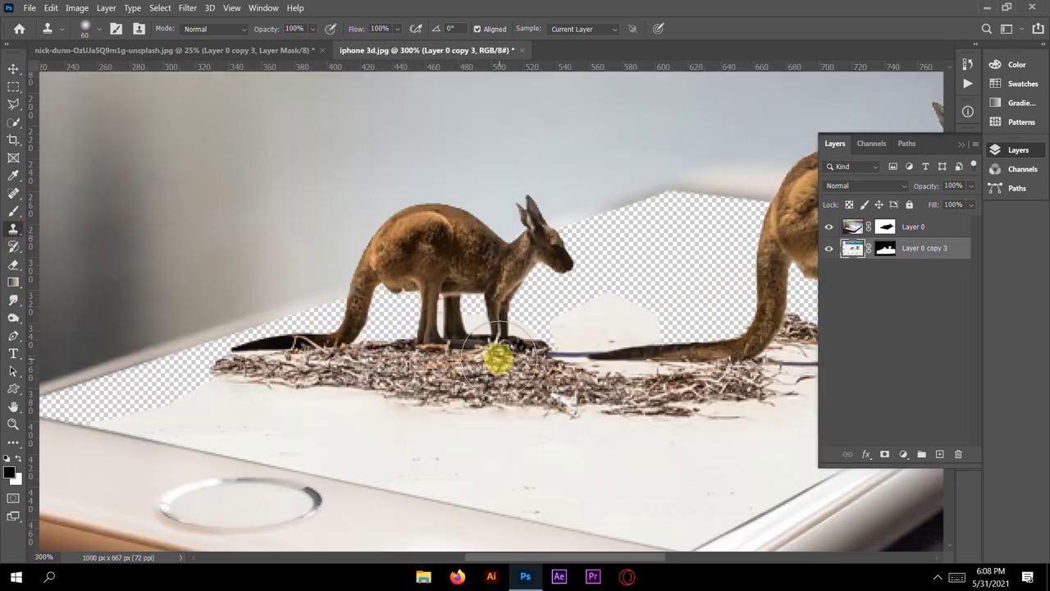
{"action": "left_click_drag", "start_coordinate": [603, 332], "coordinate": [487, 325]}
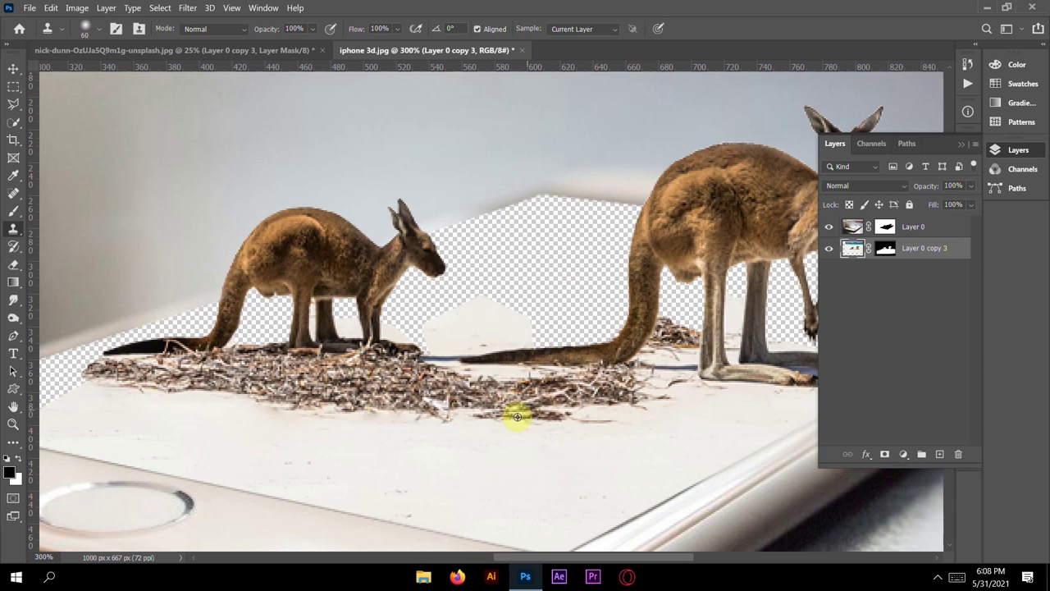
Clone white surface over the transparent gap between the kangaroos, undoing poor patches.
{"action": "mouse_move", "coordinate": [567, 297]}
{"action": "left_mouse_down"}
{"action": "mouse_move", "coordinate": [558, 281]}
{"action": "mouse_move", "coordinate": [516, 305]}
{"action": "mouse_move", "coordinate": [548, 257]}
{"action": "left_mouse_up"}
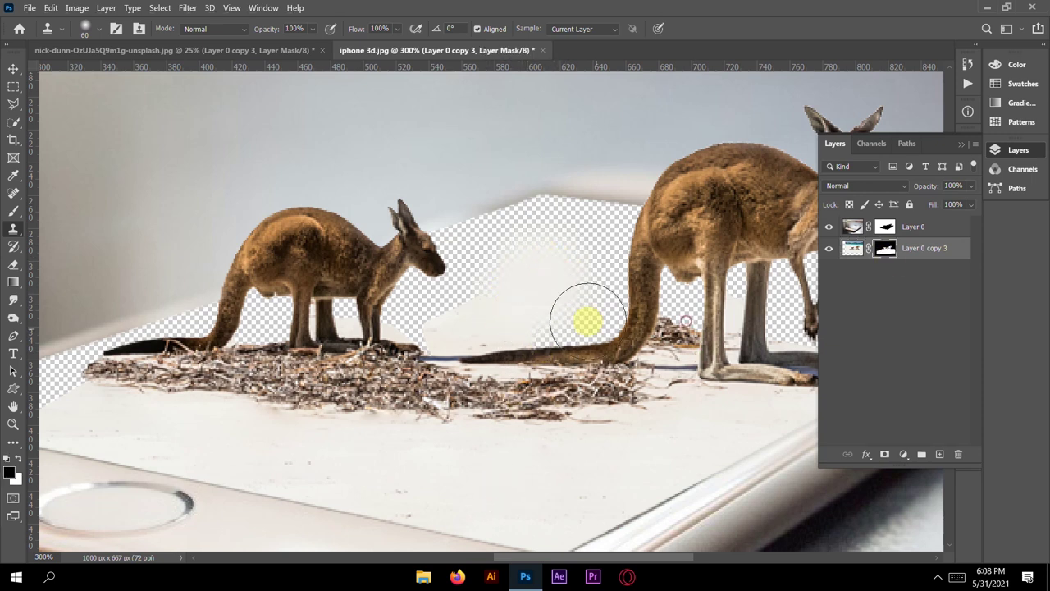
{"action": "key", "text": "ctrl+z"}
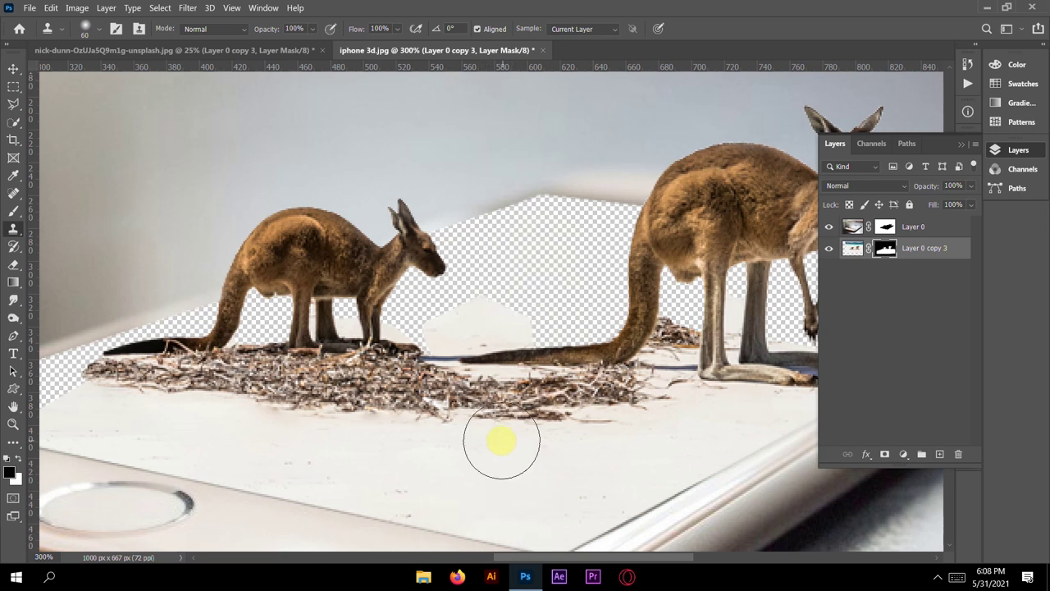
{"action": "left_click_drag", "start_coordinate": [501, 443], "coordinate": [528, 429]}
{"action": "left_click", "coordinate": [5, 457]}
{"action": "left_click", "coordinate": [269, 264]}
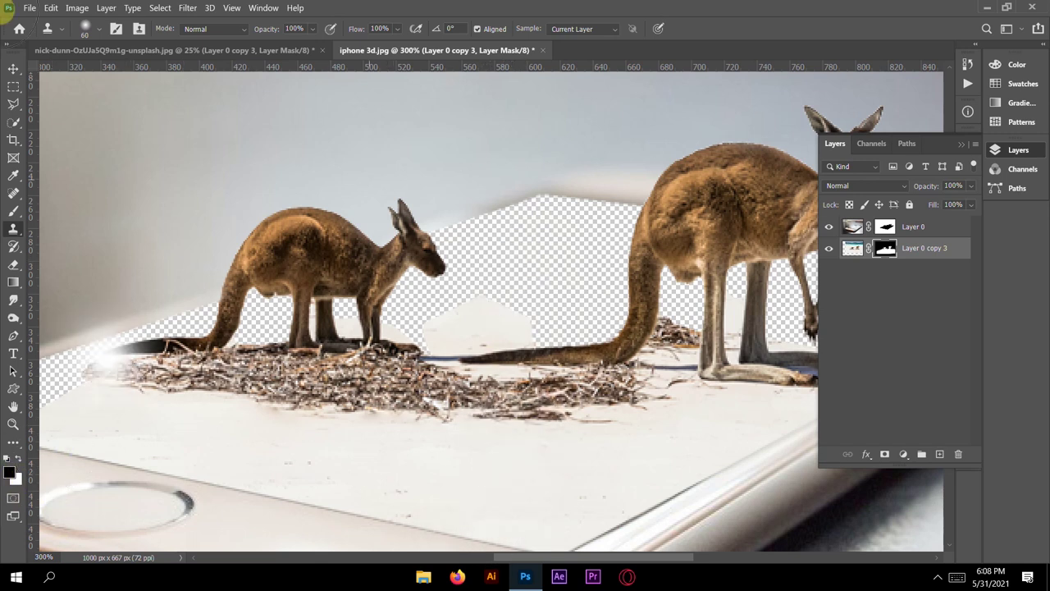
{"action": "key", "text": "ctrl+z"}
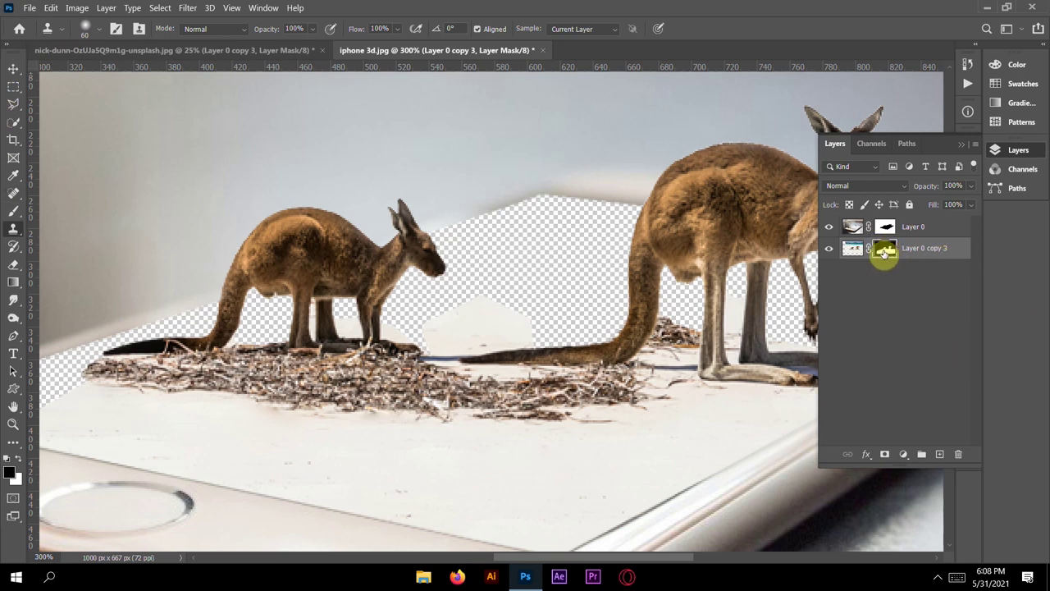
{"action": "left_click_drag", "start_coordinate": [544, 308], "coordinate": [502, 358]}
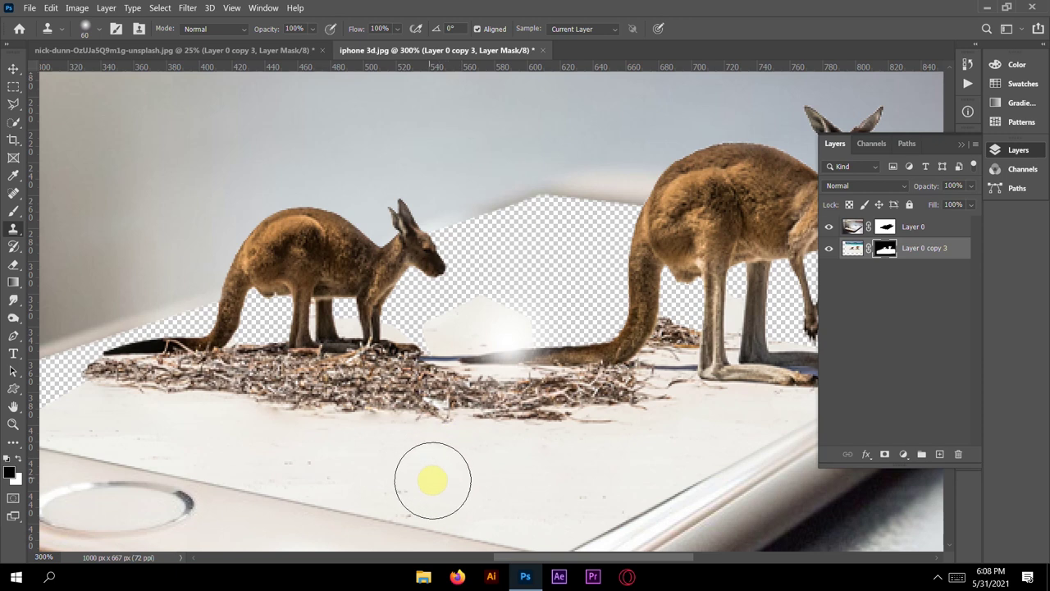
{"action": "key", "text": "ctrl+z"}
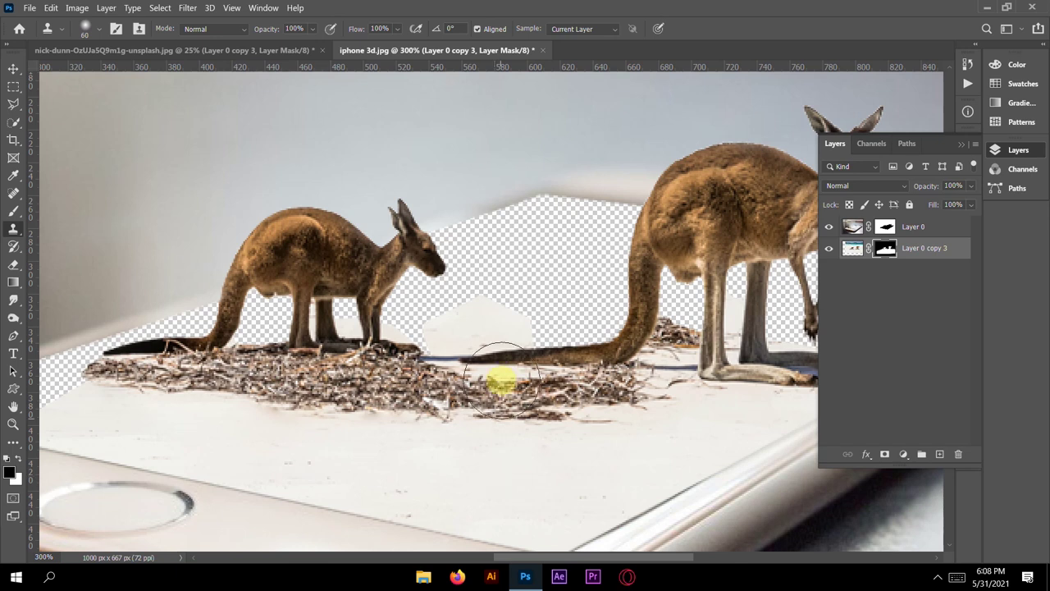
{"action": "mouse_move", "coordinate": [500, 293]}
{"action": "left_mouse_down"}
{"action": "mouse_move", "coordinate": [550, 261]}
{"action": "mouse_move", "coordinate": [517, 288]}
{"action": "mouse_move", "coordinate": [561, 266]}
{"action": "mouse_move", "coordinate": [529, 288]}
{"action": "mouse_move", "coordinate": [549, 273]}
{"action": "mouse_move", "coordinate": [532, 288]}
{"action": "mouse_move", "coordinate": [539, 299]}
{"action": "mouse_move", "coordinate": [556, 283]}
{"action": "mouse_move", "coordinate": [546, 256]}
{"action": "left_mouse_up"}
{"action": "left_click", "coordinate": [592, 466], "text": "alt"}
{"action": "mouse_move", "coordinate": [541, 328]}
{"action": "left_mouse_down"}
{"action": "mouse_move", "coordinate": [676, 412]}
{"action": "mouse_move", "coordinate": [571, 326]}
{"action": "mouse_move", "coordinate": [550, 323]}
{"action": "mouse_move", "coordinate": [591, 321]}
{"action": "mouse_move", "coordinate": [615, 305]}
{"action": "mouse_move", "coordinate": [593, 324]}
{"action": "mouse_move", "coordinate": [606, 324]}
{"action": "mouse_move", "coordinate": [621, 311]}
{"action": "mouse_move", "coordinate": [608, 309]}
{"action": "mouse_move", "coordinate": [617, 295]}
{"action": "mouse_move", "coordinate": [602, 314]}
{"action": "mouse_move", "coordinate": [706, 282]}
{"action": "mouse_move", "coordinate": [685, 263]}
{"action": "mouse_move", "coordinate": [665, 300]}
{"action": "mouse_move", "coordinate": [688, 307]}
{"action": "mouse_move", "coordinate": [637, 322]}
{"action": "mouse_move", "coordinate": [627, 259]}
{"action": "mouse_move", "coordinate": [598, 276]}
{"action": "mouse_move", "coordinate": [623, 234]}
{"action": "mouse_move", "coordinate": [575, 251]}
{"action": "mouse_move", "coordinate": [581, 219]}
{"action": "mouse_move", "coordinate": [535, 221]}
{"action": "mouse_move", "coordinate": [550, 215]}
{"action": "mouse_move", "coordinate": [542, 209]}
{"action": "mouse_move", "coordinate": [589, 231]}
{"action": "mouse_move", "coordinate": [621, 217]}
{"action": "mouse_move", "coordinate": [599, 210]}
{"action": "mouse_move", "coordinate": [547, 214]}
{"action": "mouse_move", "coordinate": [527, 239]}
{"action": "mouse_move", "coordinate": [466, 235]}
{"action": "mouse_move", "coordinate": [489, 225]}
{"action": "mouse_move", "coordinate": [439, 281]}
{"action": "mouse_move", "coordinate": [423, 267]}
{"action": "mouse_move", "coordinate": [406, 278]}
{"action": "mouse_move", "coordinate": [427, 250]}
{"action": "mouse_move", "coordinate": [400, 326]}
{"action": "mouse_move", "coordinate": [408, 339]}
{"action": "mouse_move", "coordinate": [449, 321]}
{"action": "mouse_move", "coordinate": [429, 291]}
{"action": "mouse_move", "coordinate": [487, 268]}
{"action": "mouse_move", "coordinate": [535, 316]}
{"action": "mouse_move", "coordinate": [556, 522]}
{"action": "mouse_move", "coordinate": [530, 463]}
{"action": "left_mouse_up"}
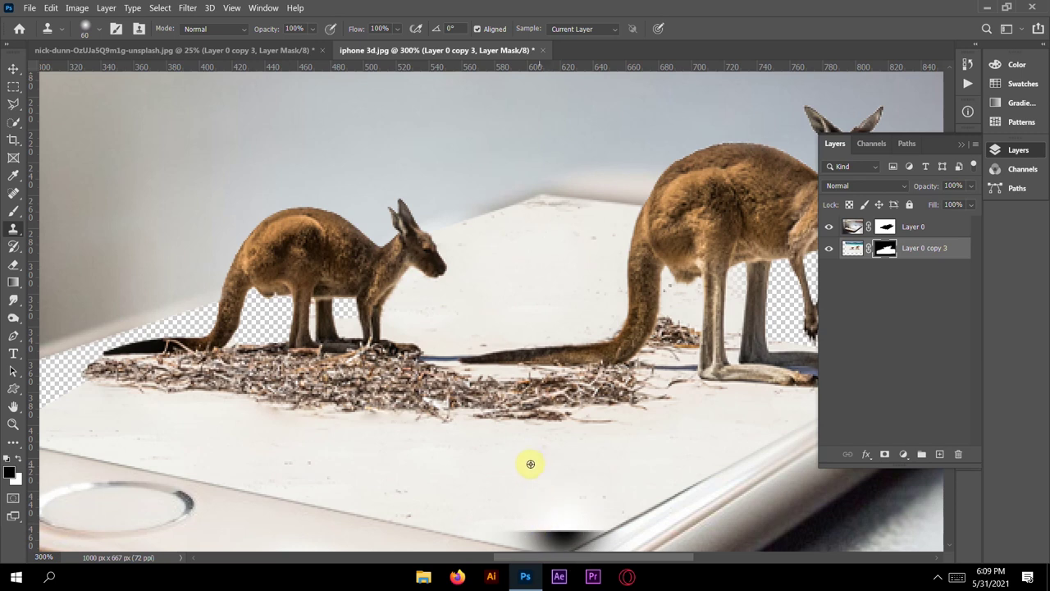
{"action": "key", "text": "ctrl+z"}
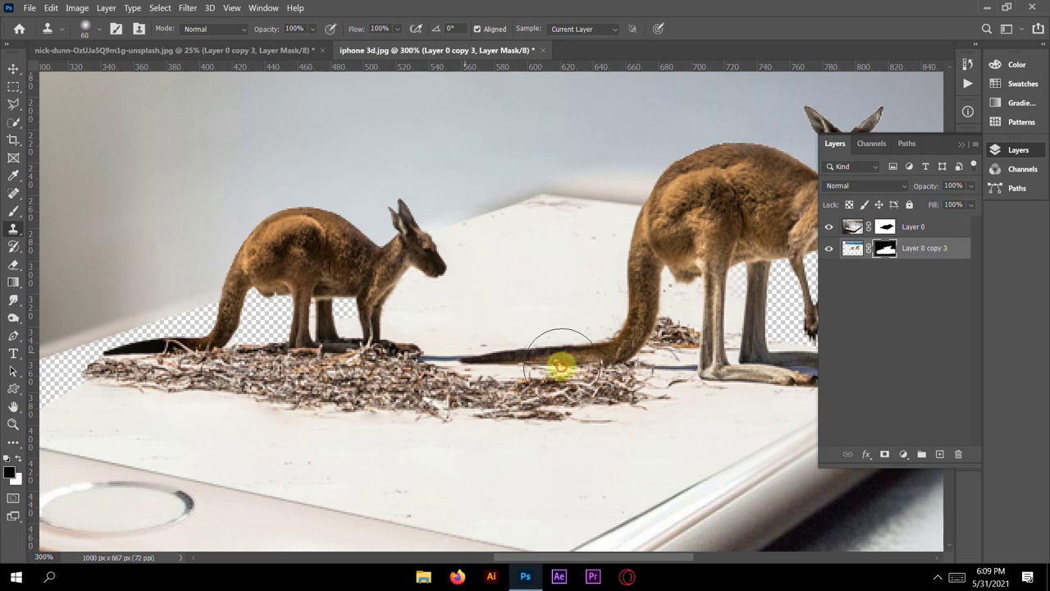
Clone white surface into the transparent gap beneath the smaller kangaroo.
{"action": "mouse_move", "coordinate": [541, 233]}
{"action": "left_mouse_down"}
{"action": "mouse_move", "coordinate": [586, 265]}
{"action": "mouse_move", "coordinate": [555, 300]}
{"action": "left_mouse_up"}
{"action": "mouse_move", "coordinate": [330, 326]}
{"action": "left_mouse_down"}
{"action": "mouse_move", "coordinate": [343, 387]}
{"action": "mouse_move", "coordinate": [347, 362]}
{"action": "left_mouse_up"}
{"action": "key", "text": "ctrl+z"}
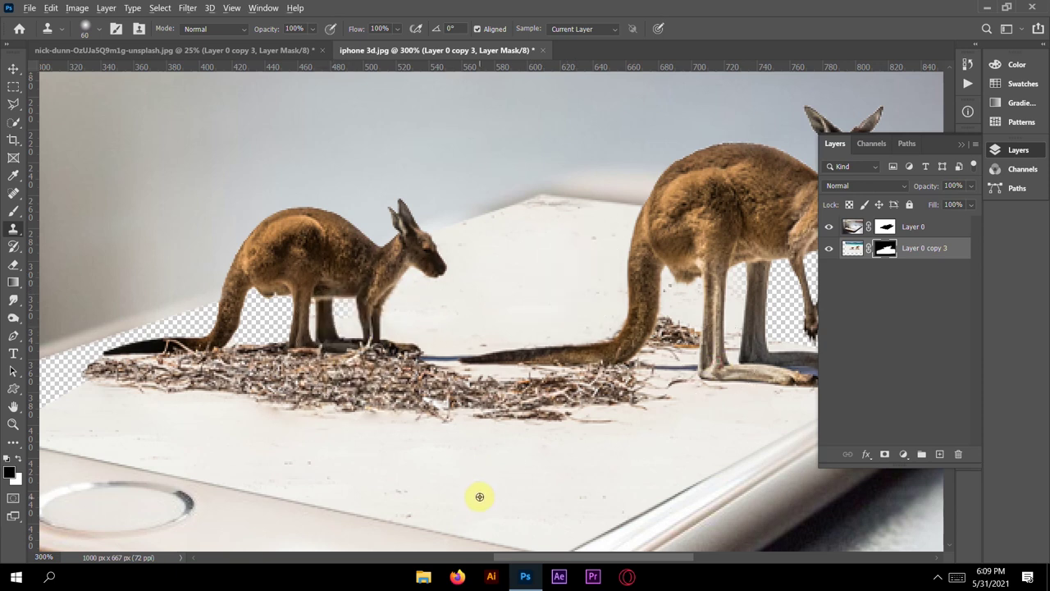
{"action": "left_click", "coordinate": [263, 322]}
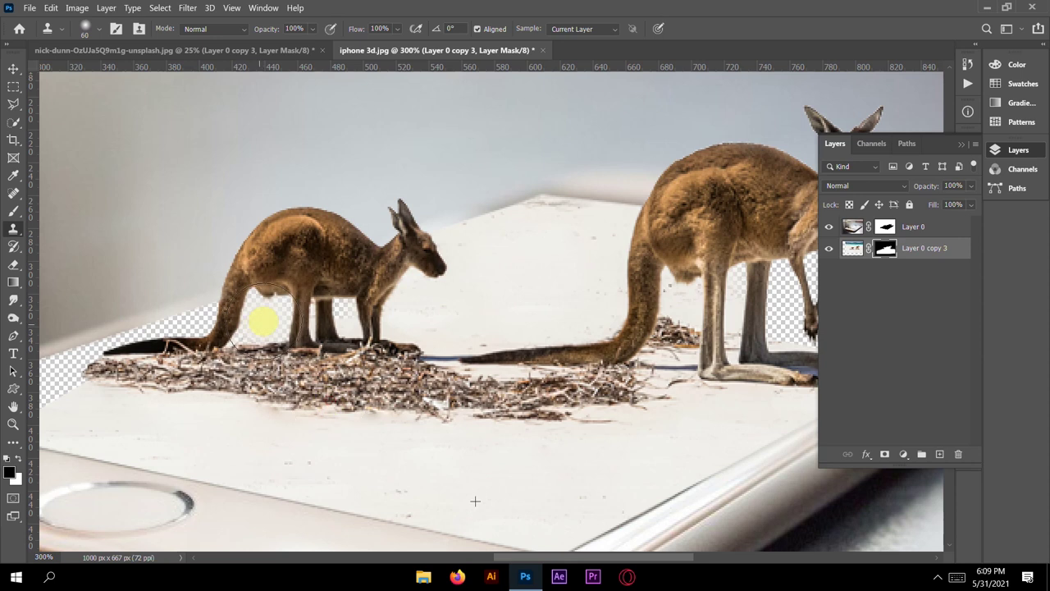
{"action": "mouse_move", "coordinate": [254, 323]}
{"action": "left_mouse_down"}
{"action": "mouse_move", "coordinate": [265, 301]}
{"action": "mouse_move", "coordinate": [237, 323]}
{"action": "mouse_move", "coordinate": [347, 311]}
{"action": "mouse_move", "coordinate": [265, 328]}
{"action": "mouse_move", "coordinate": [241, 317]}
{"action": "mouse_move", "coordinate": [169, 320]}
{"action": "mouse_move", "coordinate": [89, 344]}
{"action": "mouse_move", "coordinate": [113, 328]}
{"action": "left_mouse_up"}
Clone white surface over the remaining checkerboard left and right of the kangaroos.
{"action": "left_click", "coordinate": [306, 397], "text": "alt"}
{"action": "left_click", "coordinate": [422, 479], "text": "alt"}
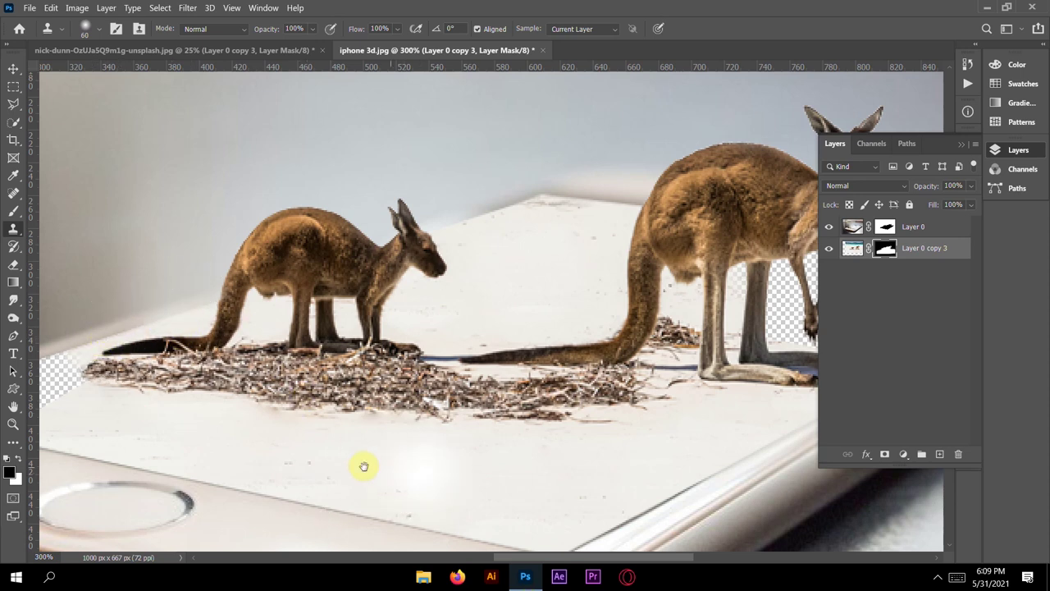
{"action": "scroll", "coordinate": [446, 451], "scroll_direction": "left", "scroll_amount": 2}
{"action": "scroll", "coordinate": [322, 399], "scroll_direction": "left", "scroll_amount": 5}
{"action": "mouse_move", "coordinate": [323, 400]}
{"action": "left_mouse_down"}
{"action": "mouse_move", "coordinate": [184, 357]}
{"action": "mouse_move", "coordinate": [98, 390]}
{"action": "mouse_move", "coordinate": [24, 386]}
{"action": "left_mouse_up"}
{"action": "mouse_move", "coordinate": [242, 307]}
{"action": "left_mouse_down"}
{"action": "mouse_move", "coordinate": [381, 279]}
{"action": "mouse_move", "coordinate": [446, 329]}
{"action": "mouse_move", "coordinate": [602, 363]}
{"action": "left_mouse_up"}
{"action": "left_click_drag", "start_coordinate": [509, 386], "coordinate": [211, 418]}
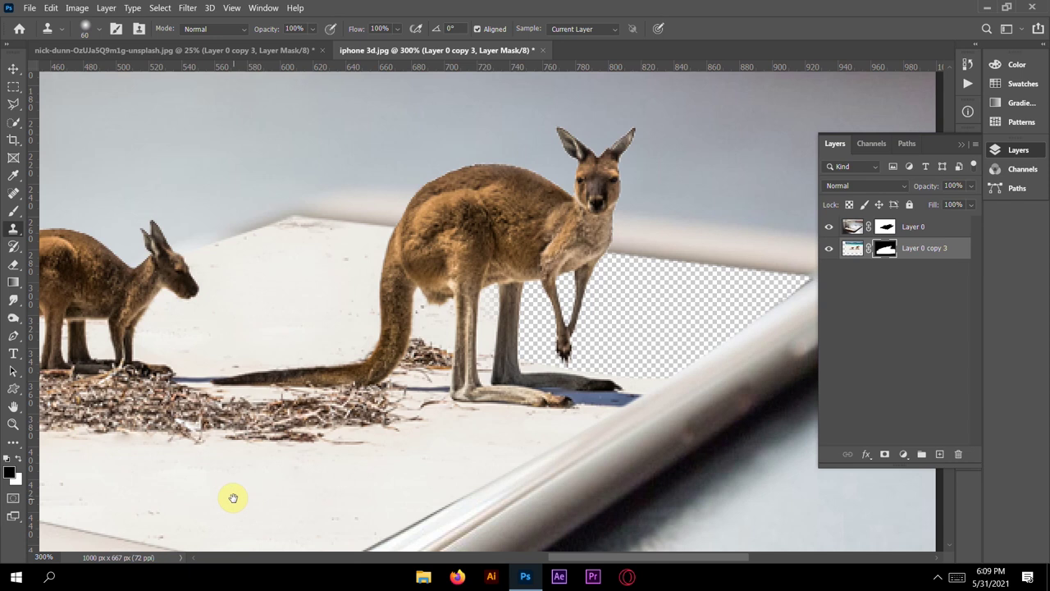
{"action": "mouse_move", "coordinate": [529, 340]}
{"action": "left_mouse_down"}
{"action": "mouse_move", "coordinate": [563, 283]}
{"action": "mouse_move", "coordinate": [529, 315]}
{"action": "mouse_move", "coordinate": [502, 369]}
{"action": "mouse_move", "coordinate": [562, 348]}
{"action": "mouse_move", "coordinate": [563, 381]}
{"action": "mouse_move", "coordinate": [805, 301]}
{"action": "mouse_move", "coordinate": [755, 283]}
{"action": "mouse_move", "coordinate": [757, 243]}
{"action": "mouse_move", "coordinate": [569, 283]}
{"action": "mouse_move", "coordinate": [601, 262]}
{"action": "mouse_move", "coordinate": [667, 270]}
{"action": "left_mouse_up"}
{"action": "left_click", "coordinate": [356, 283]}
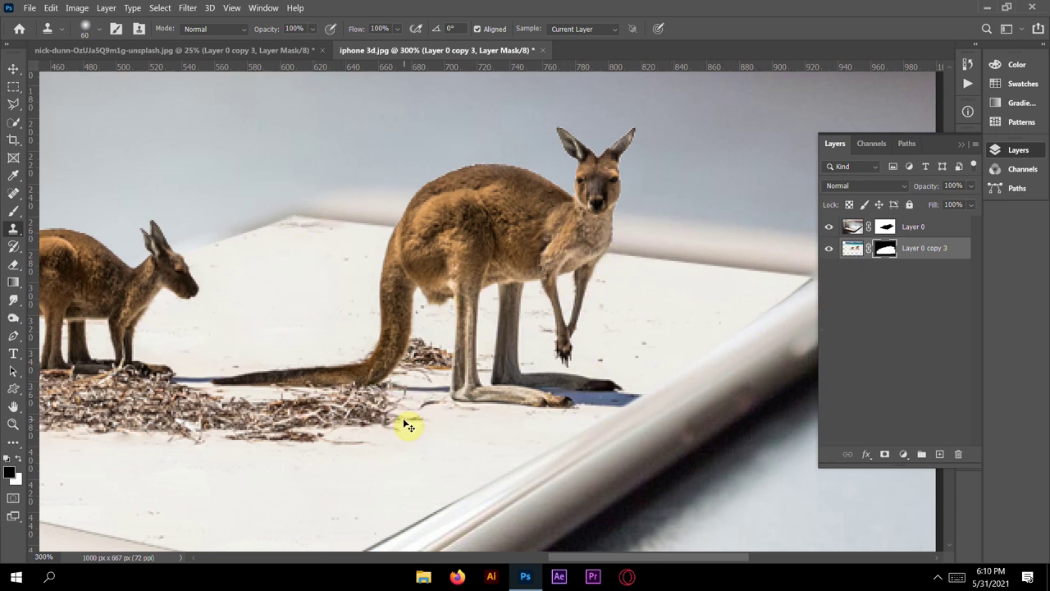
{"action": "scroll", "coordinate": [409, 425], "scroll_direction": "down", "scroll_amount": 3}
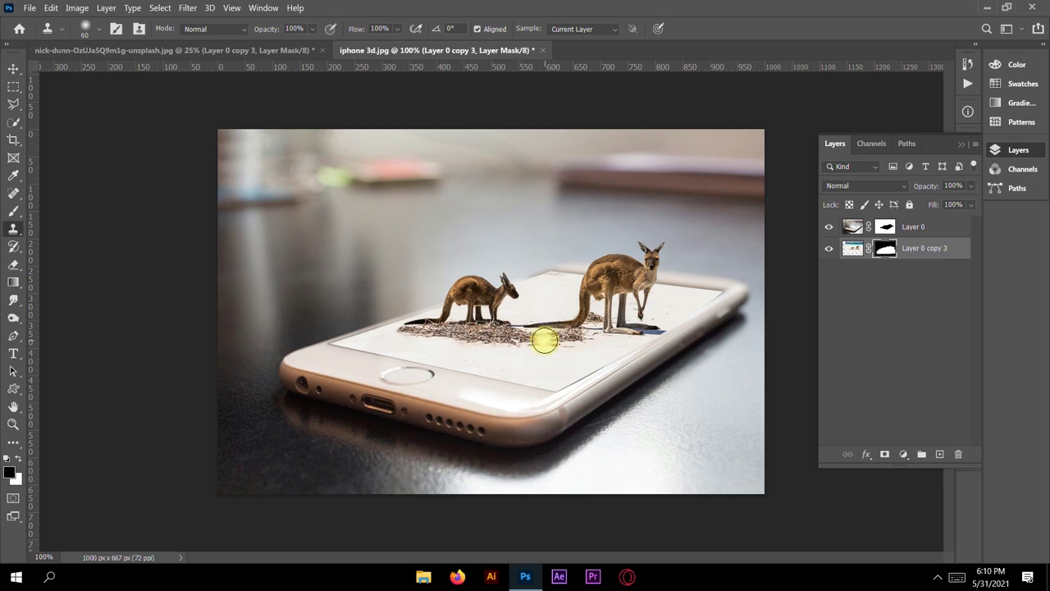
Clone more white surface to brighten the screen right of the big kangaroo.
{"action": "left_click", "coordinate": [485, 361], "text": "alt"}
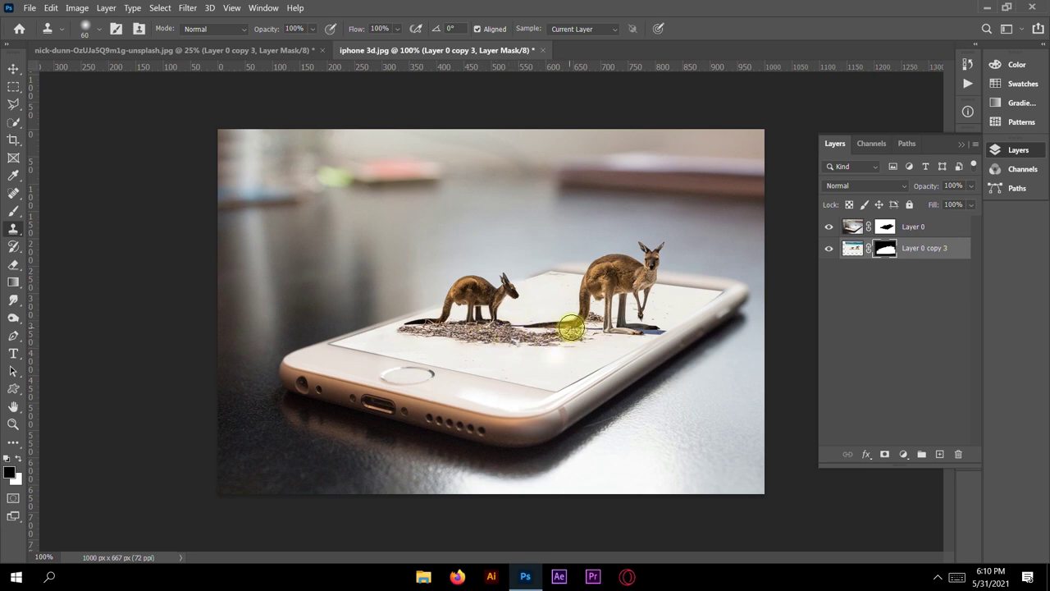
{"action": "left_click_drag", "start_coordinate": [644, 312], "coordinate": [672, 312]}
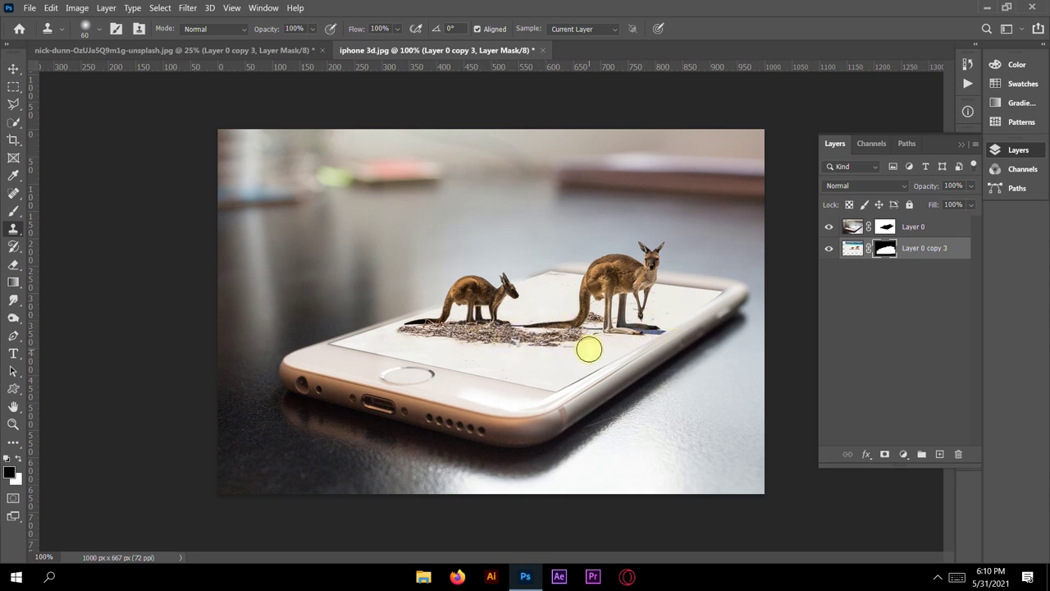
{"action": "left_click", "coordinate": [13, 68]}
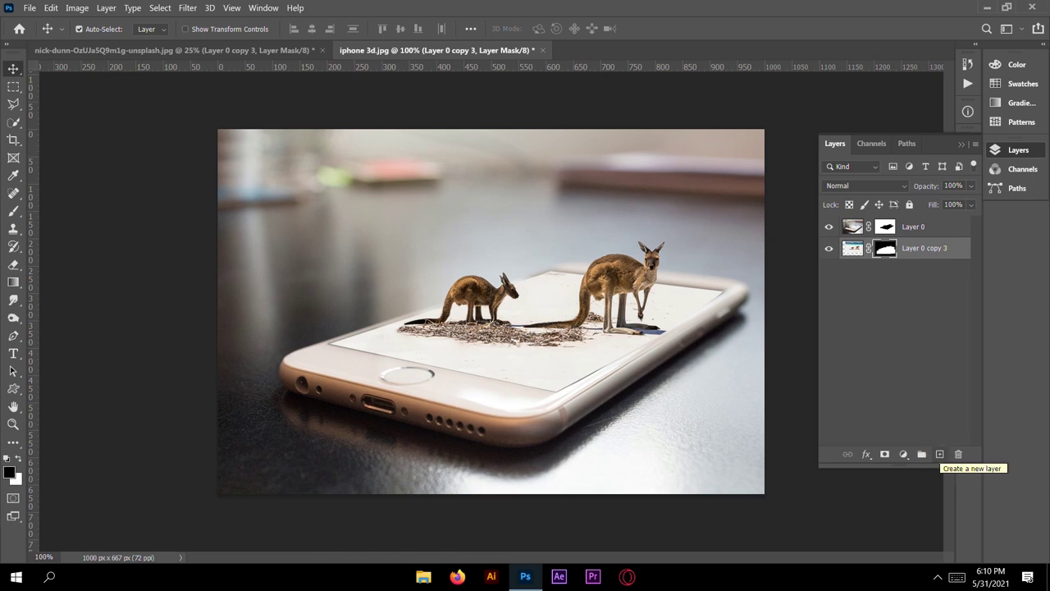
Add a new empty Layer 1 and move it to the top of the layer stack.
{"action": "left_click", "coordinate": [939, 454]}
{"action": "left_click_drag", "start_coordinate": [919, 254], "coordinate": [914, 221]}
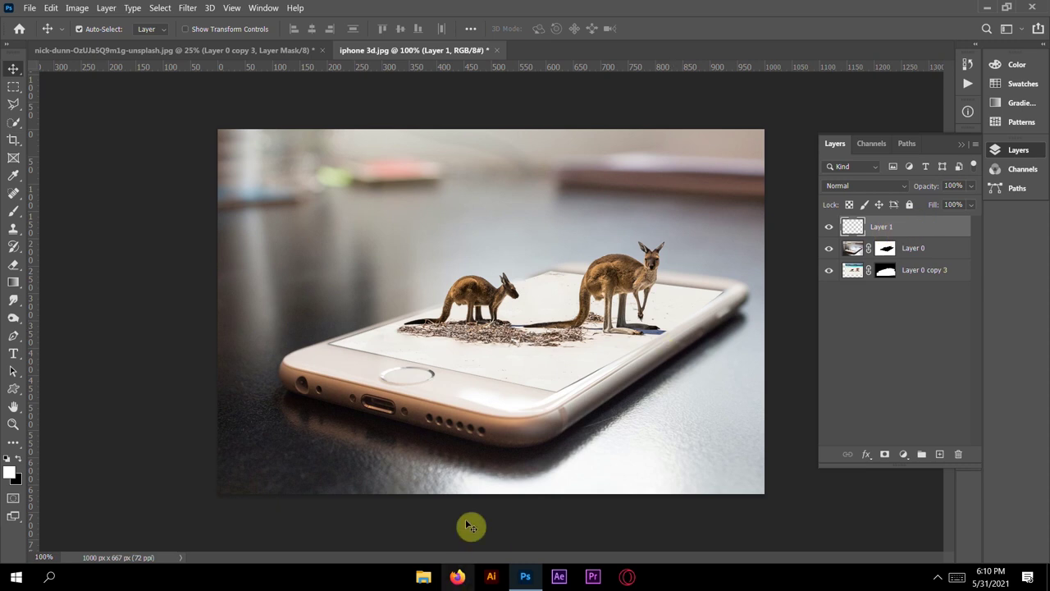
{"action": "left_click", "coordinate": [14, 212]}
Paint a soft black shadow on Layer 1 along the phone's right edge below the big kangaroo.
{"action": "left_click", "coordinate": [19, 460]}
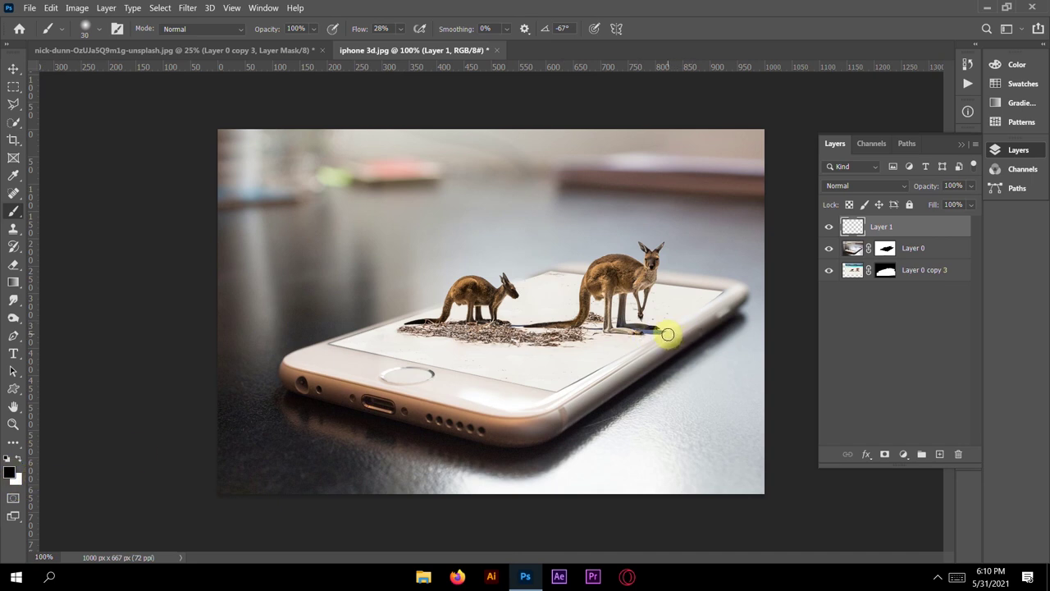
{"action": "left_click_drag", "start_coordinate": [675, 333], "coordinate": [706, 357]}
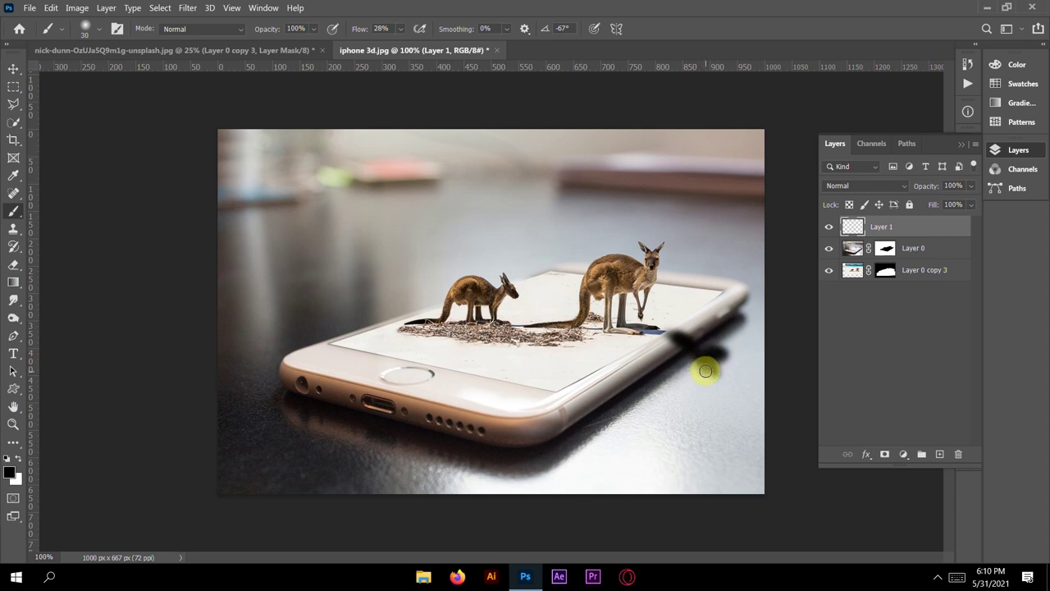
{"action": "left_click_drag", "start_coordinate": [709, 373], "coordinate": [744, 328]}
{"action": "left_click", "coordinate": [906, 188]}
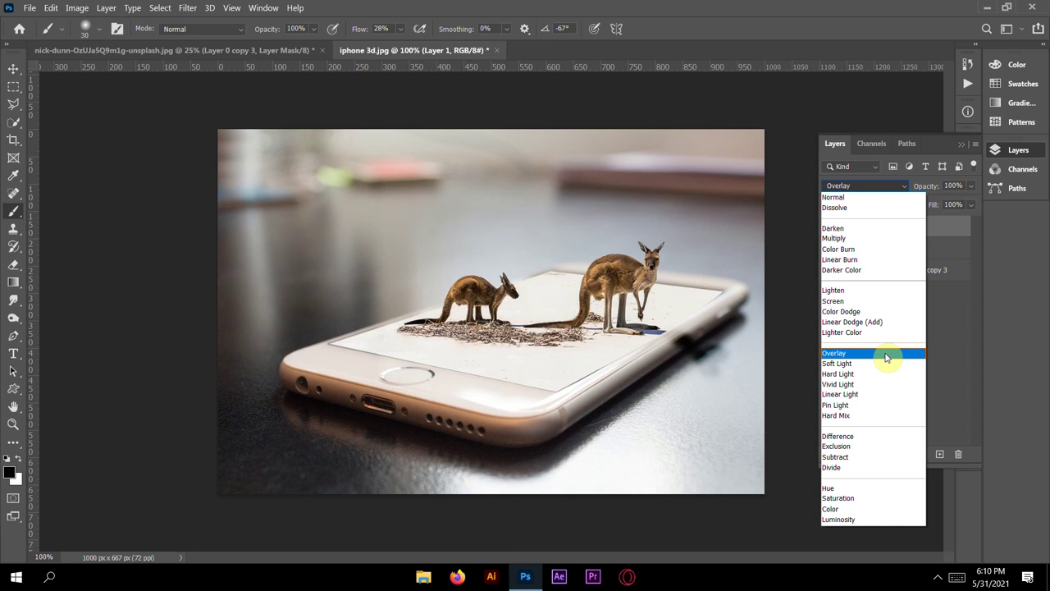
Set Layer 1 to Overlay blending at 61% opacity.
{"action": "left_click", "coordinate": [886, 355]}
{"action": "left_click", "coordinate": [971, 186]}
{"action": "left_click_drag", "start_coordinate": [964, 204], "coordinate": [926, 204]}
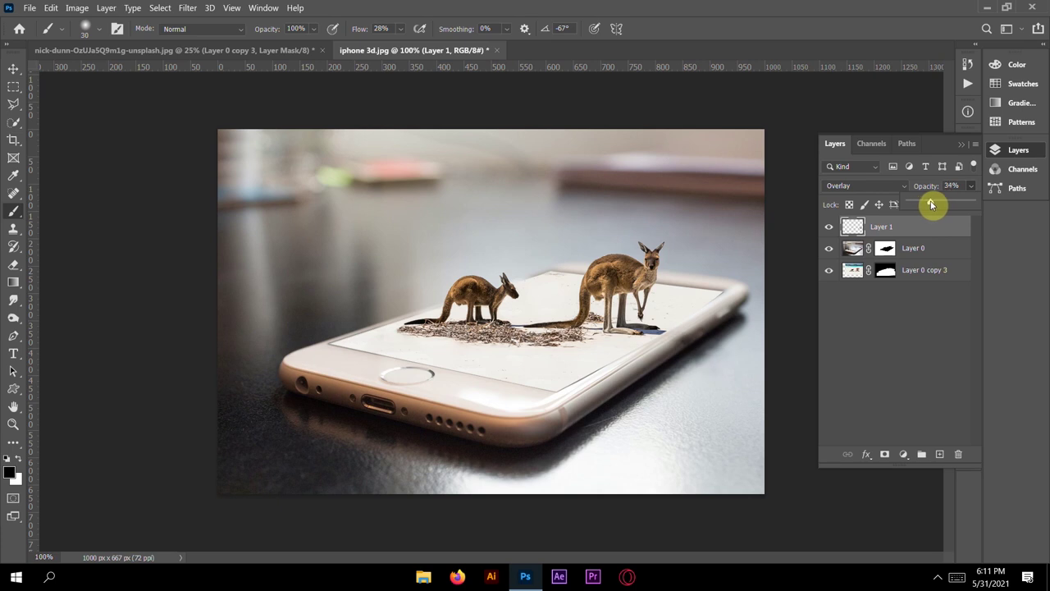
{"action": "left_click", "coordinate": [675, 336]}
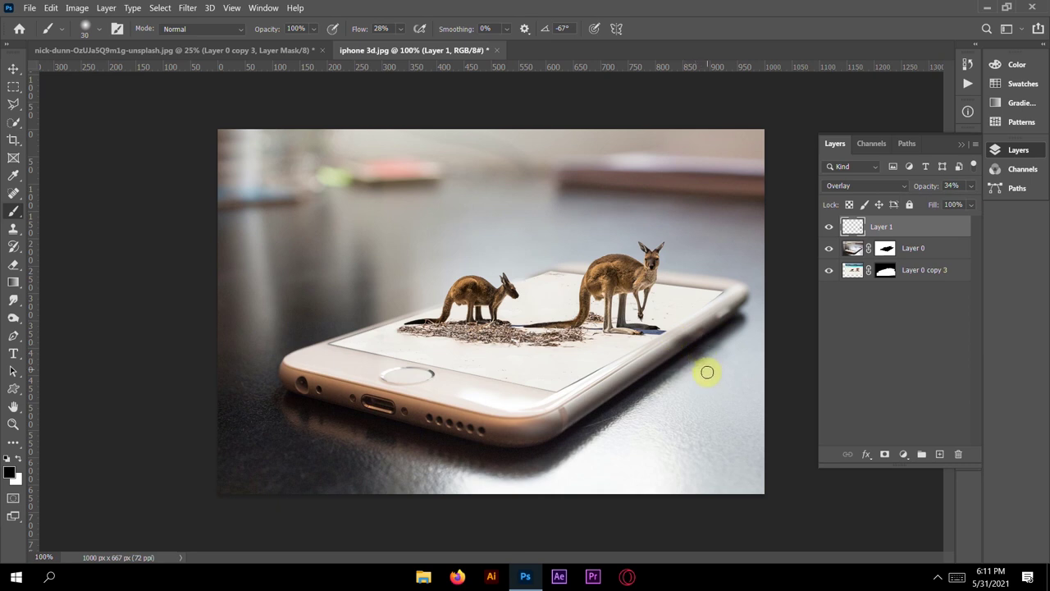
{"action": "left_click", "coordinate": [874, 450]}
{"action": "left_click", "coordinate": [971, 185]}
{"action": "left_click_drag", "start_coordinate": [931, 204], "coordinate": [946, 207]}
{"action": "left_click", "coordinate": [872, 445]}
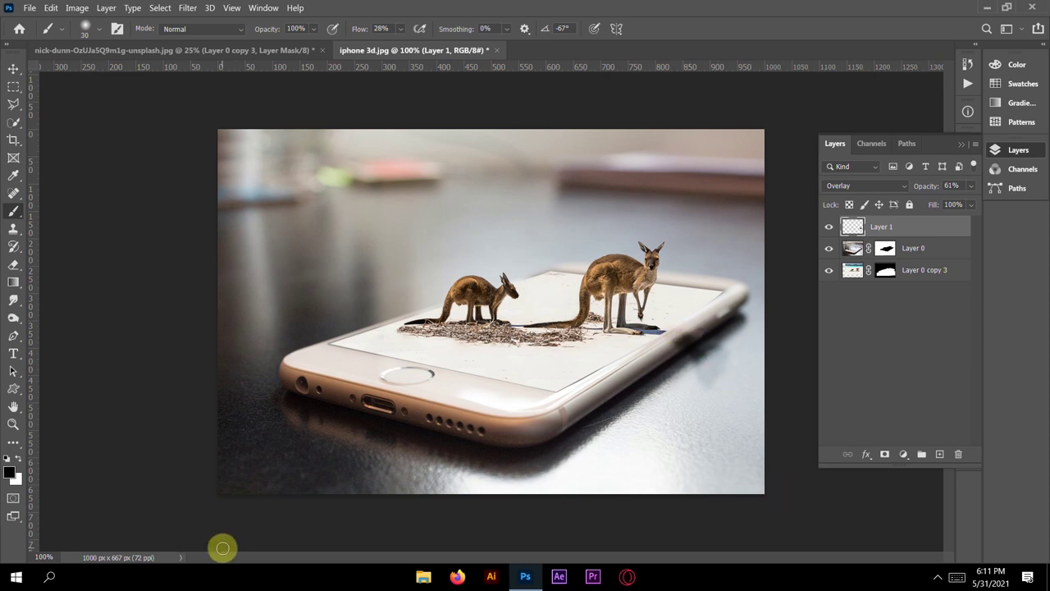
Touch up the painted shadow with the Eraser, then return to the Brush tool.
{"action": "left_click", "coordinate": [16, 265]}
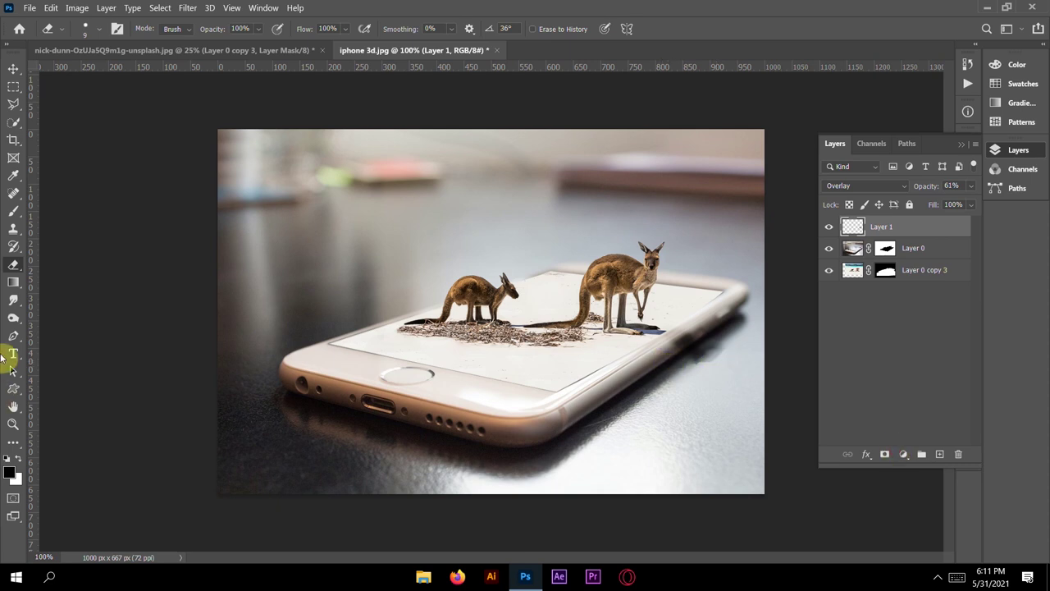
{"action": "left_click", "coordinate": [13, 210]}
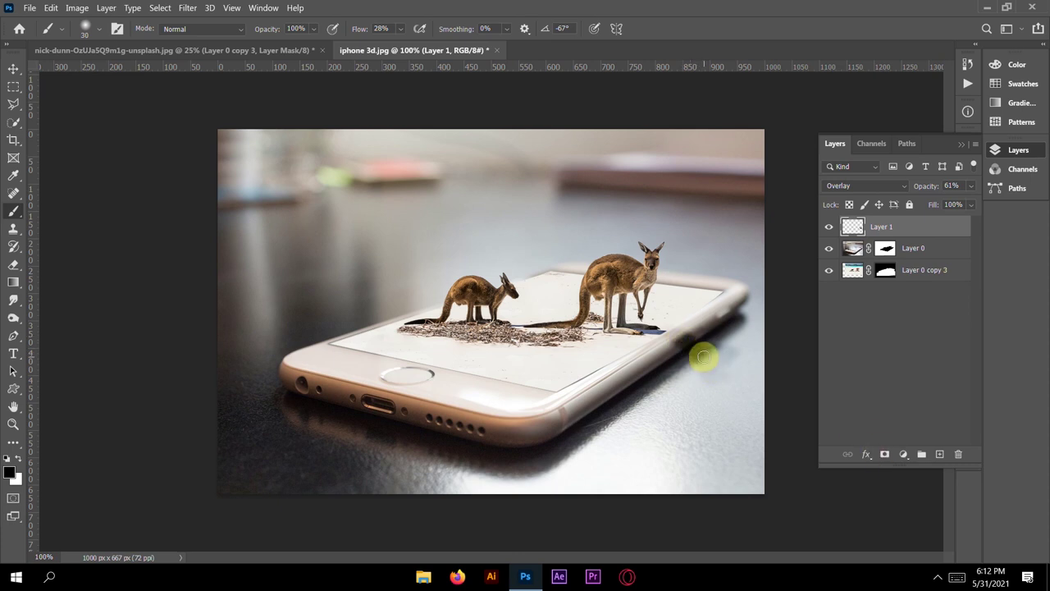
Add a Levels adjustment with input levels 18, 0.95 and 247, then add a Curves layer.
{"action": "left_click", "coordinate": [908, 455]}
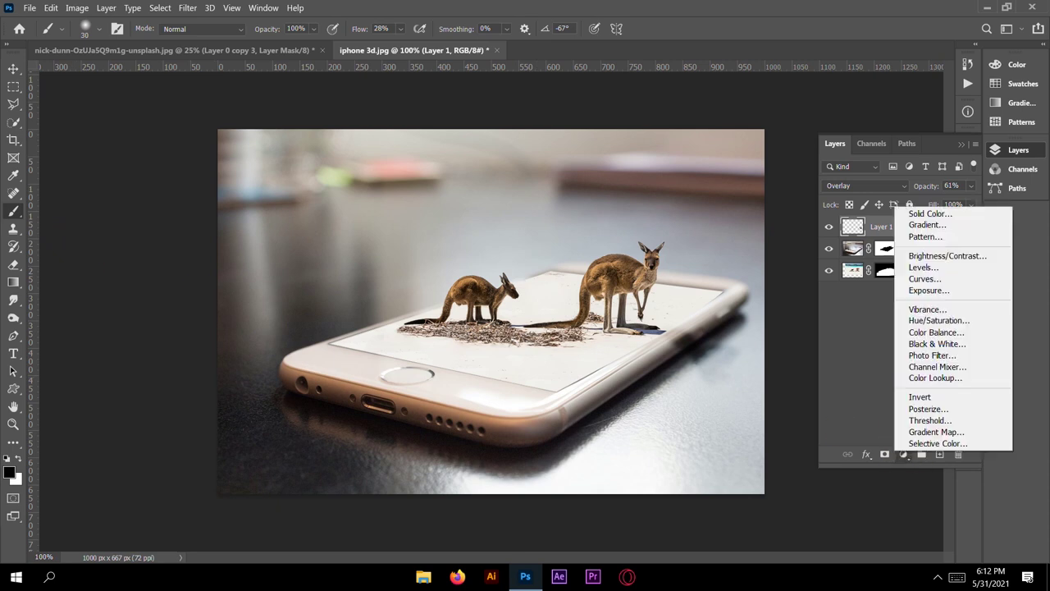
{"action": "left_click", "coordinate": [926, 271]}
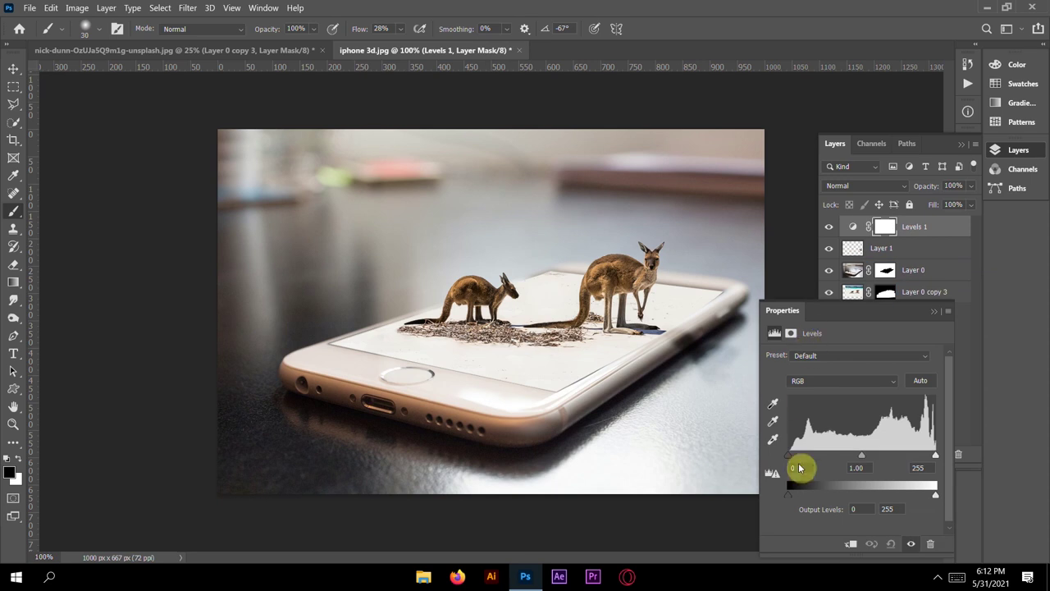
{"action": "left_click_drag", "start_coordinate": [792, 461], "coordinate": [801, 461]}
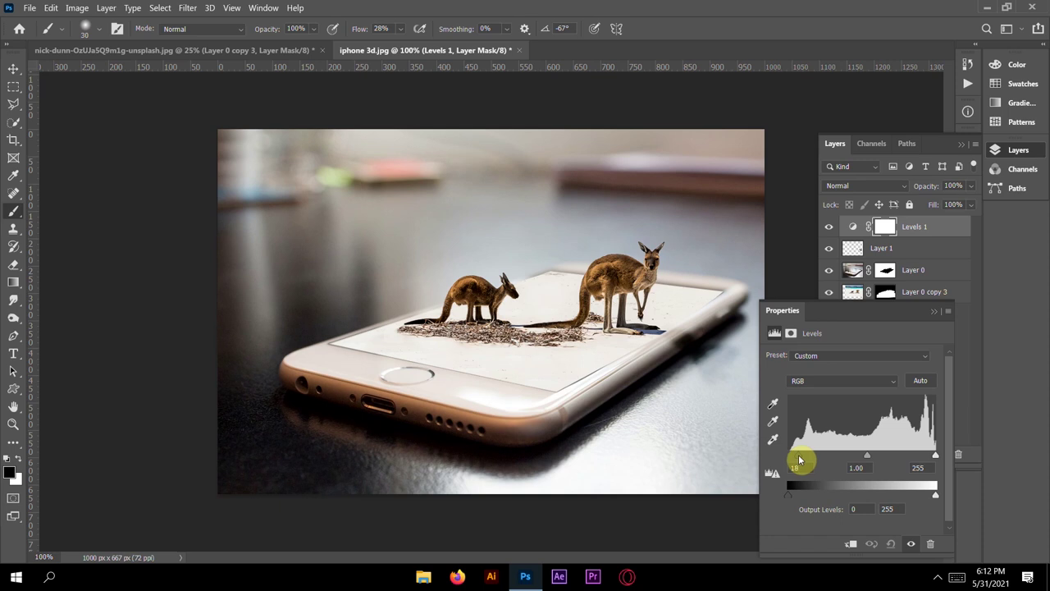
{"action": "left_click_drag", "start_coordinate": [866, 456], "coordinate": [874, 457]}
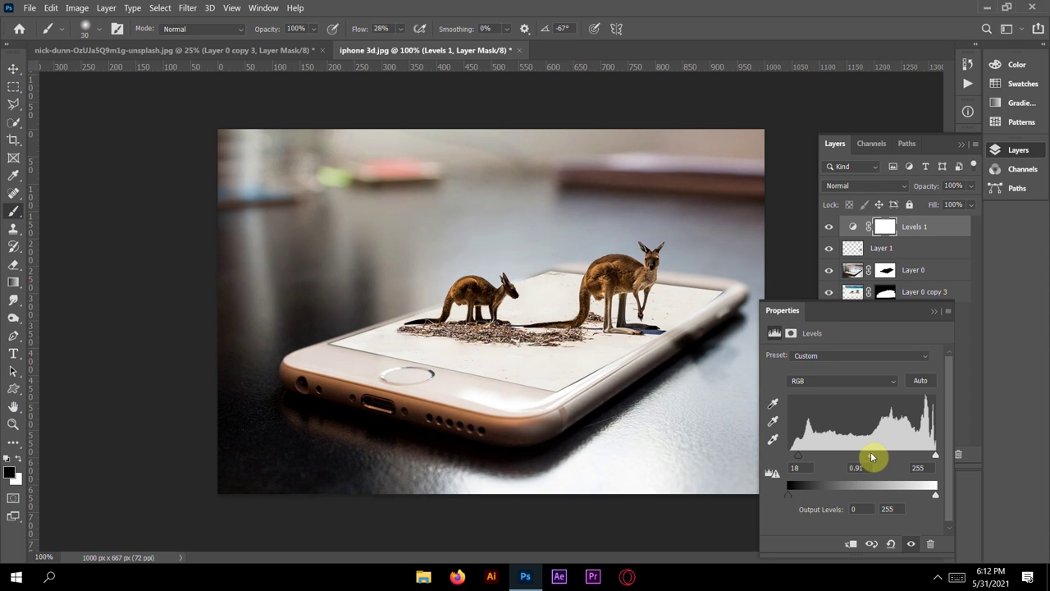
{"action": "left_click_drag", "start_coordinate": [936, 456], "coordinate": [932, 457]}
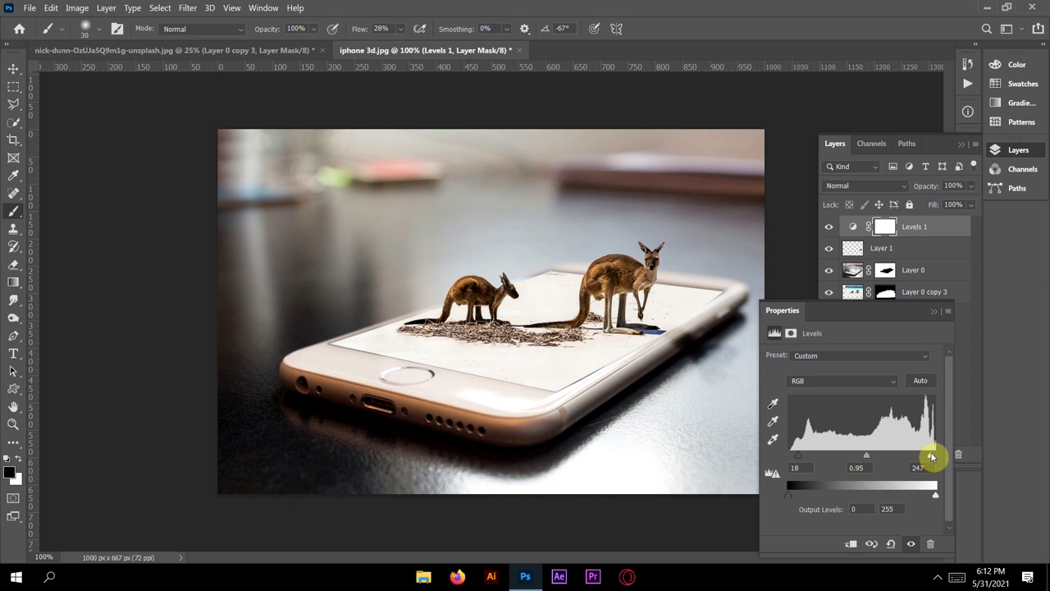
{"action": "left_click", "coordinate": [933, 316]}
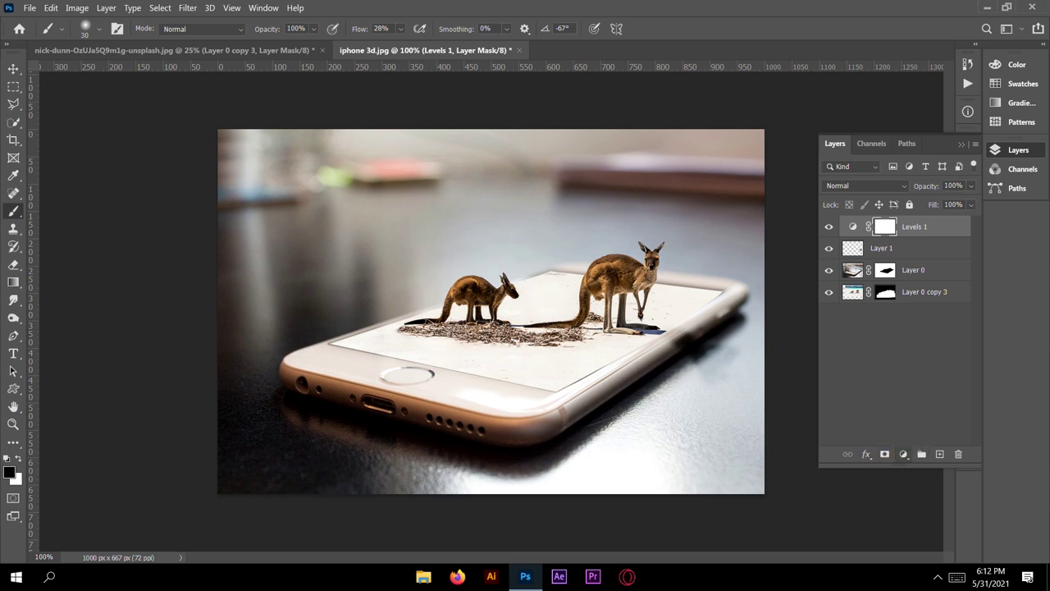
{"action": "left_click", "coordinate": [903, 454]}
{"action": "left_click", "coordinate": [910, 276]}
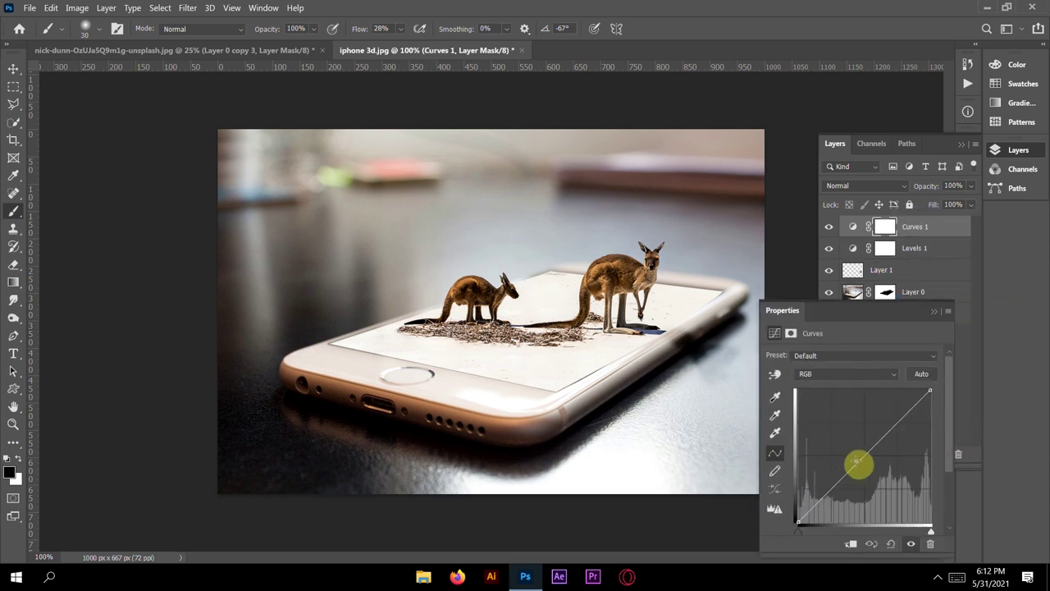
Shape the Curves 1 RGB curve into a gentle S: lower shadow point down, upper point up.
{"action": "left_click_drag", "start_coordinate": [856, 462], "coordinate": [863, 466]}
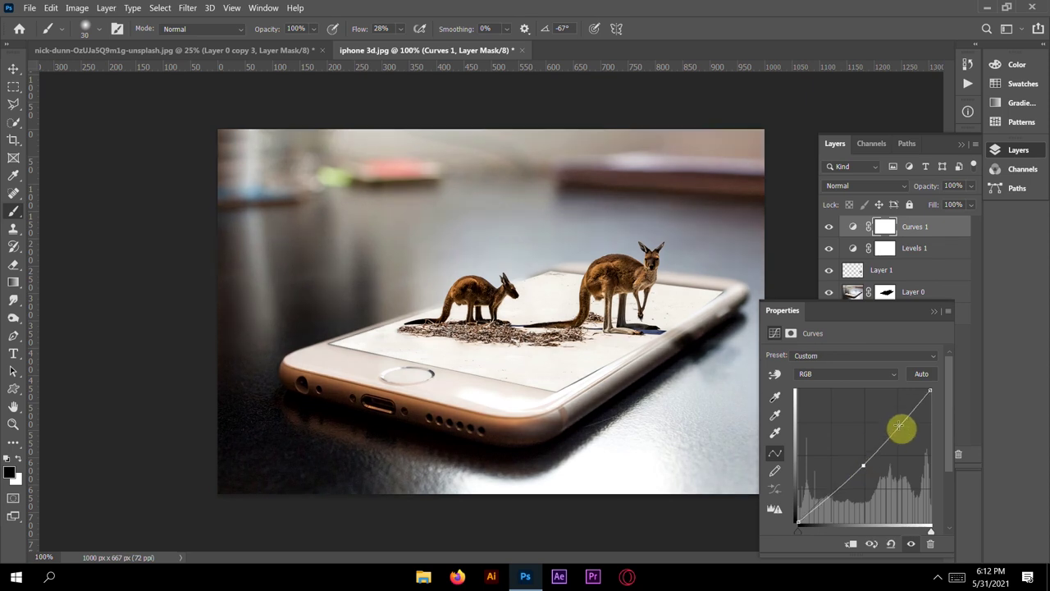
{"action": "left_click_drag", "start_coordinate": [899, 426], "coordinate": [900, 426]}
{"action": "left_click_drag", "start_coordinate": [866, 466], "coordinate": [839, 489]}
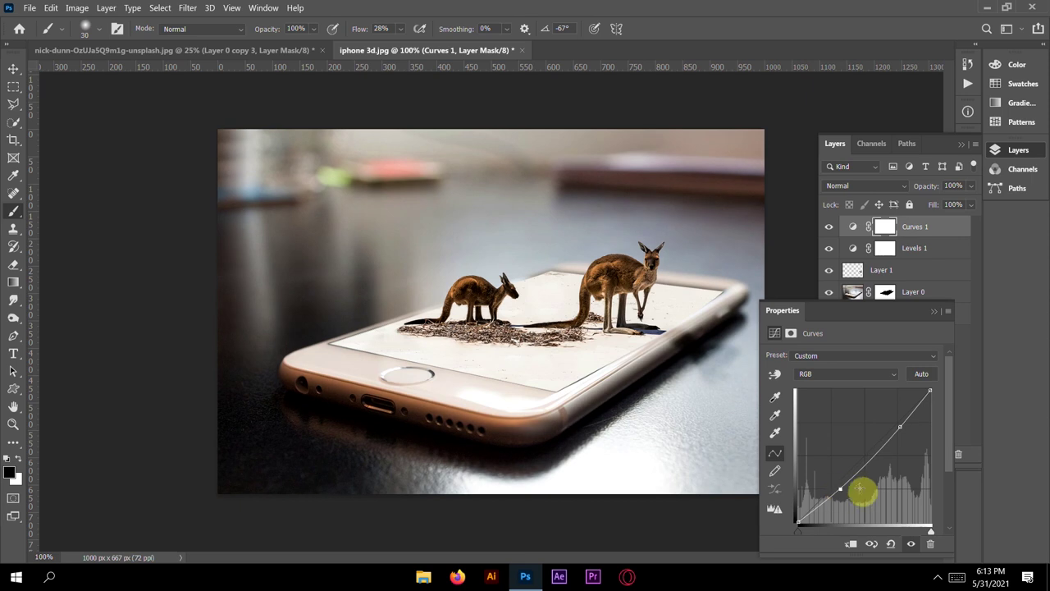
{"action": "left_click", "coordinate": [966, 422]}
{"action": "left_click", "coordinate": [904, 455]}
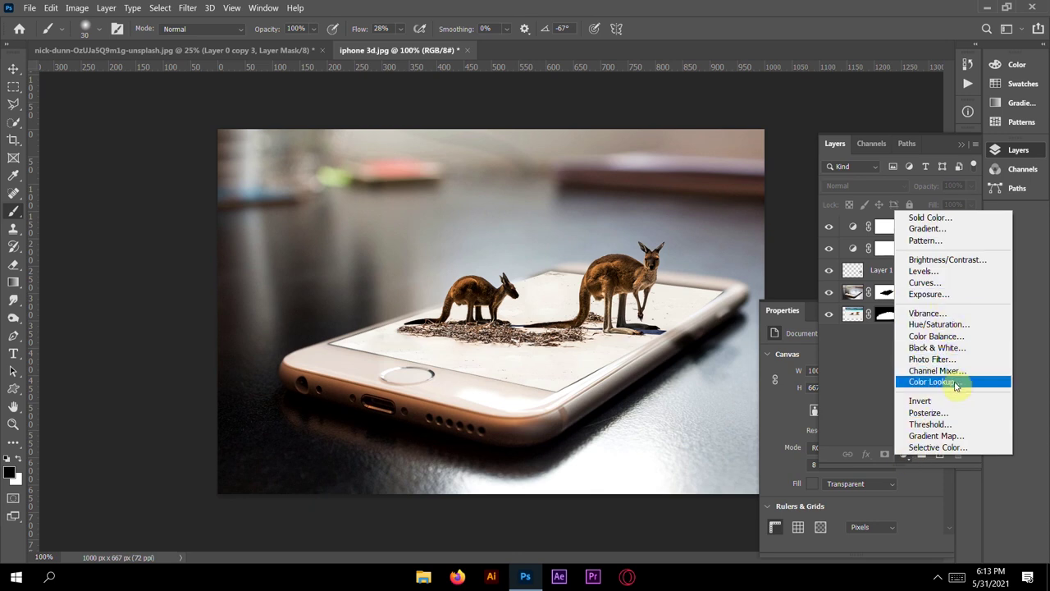
Add a Color Lookup layer using the Fuji ETERNA 250D Kodak 2395 (by Adobe).cube 3DLUT.
{"action": "left_click", "coordinate": [951, 381]}
{"action": "left_click", "coordinate": [826, 339]}
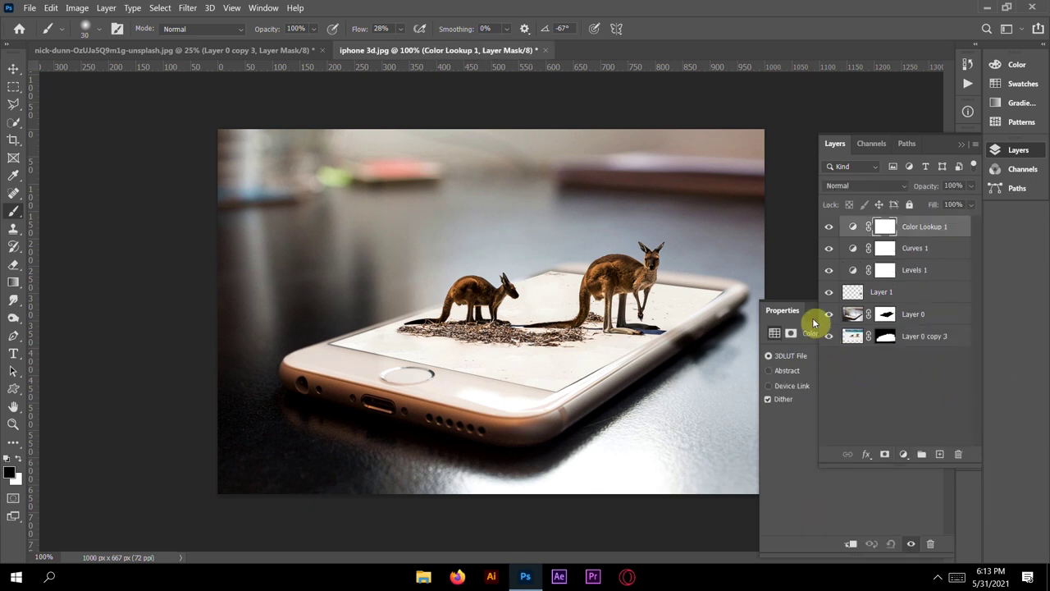
{"action": "left_click", "coordinate": [870, 358]}
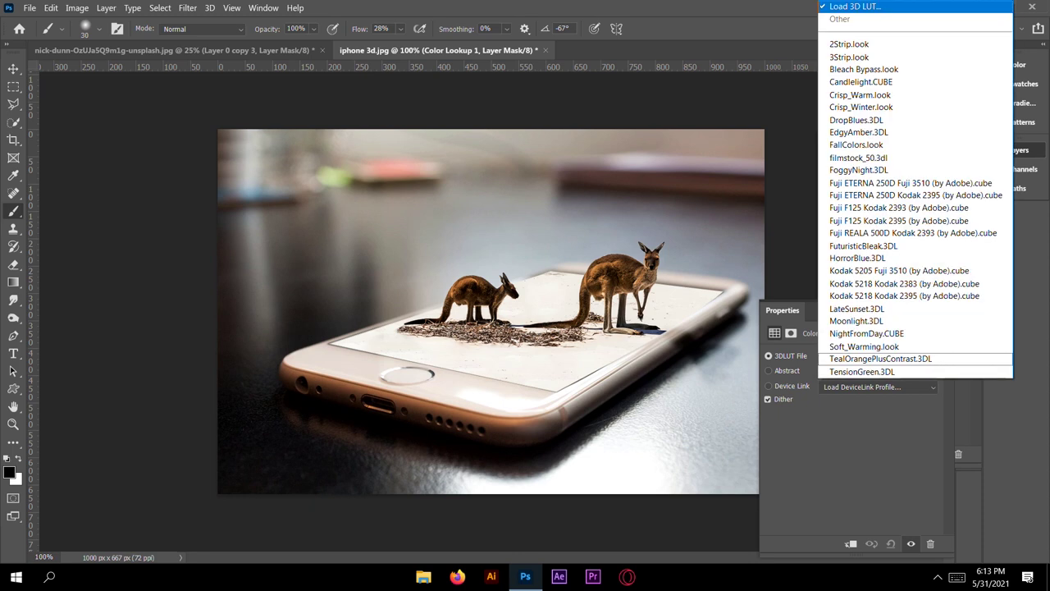
{"action": "left_click", "coordinate": [902, 200]}
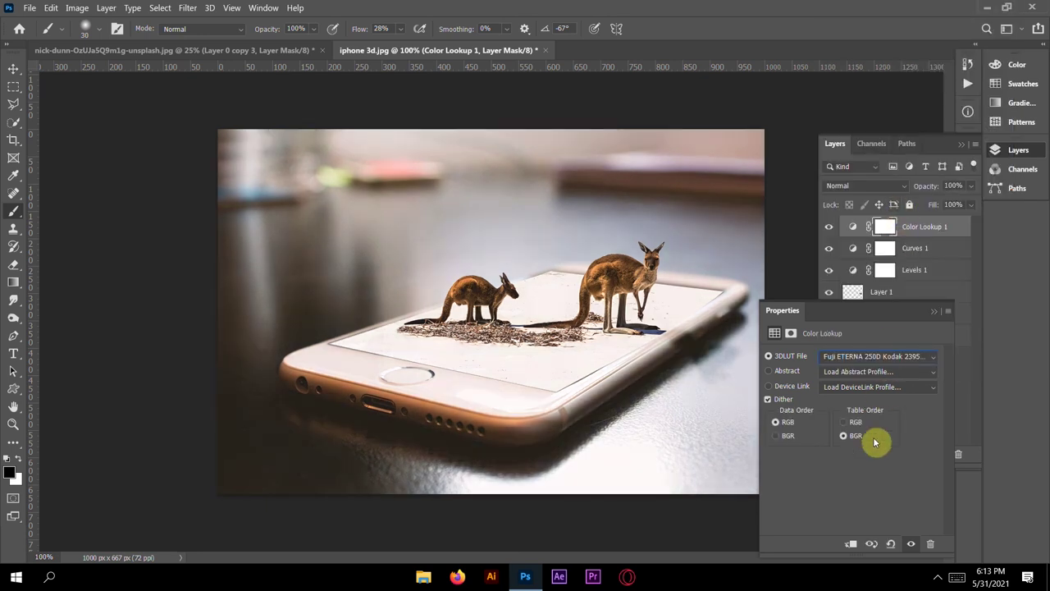
{"action": "left_click", "coordinate": [935, 312]}
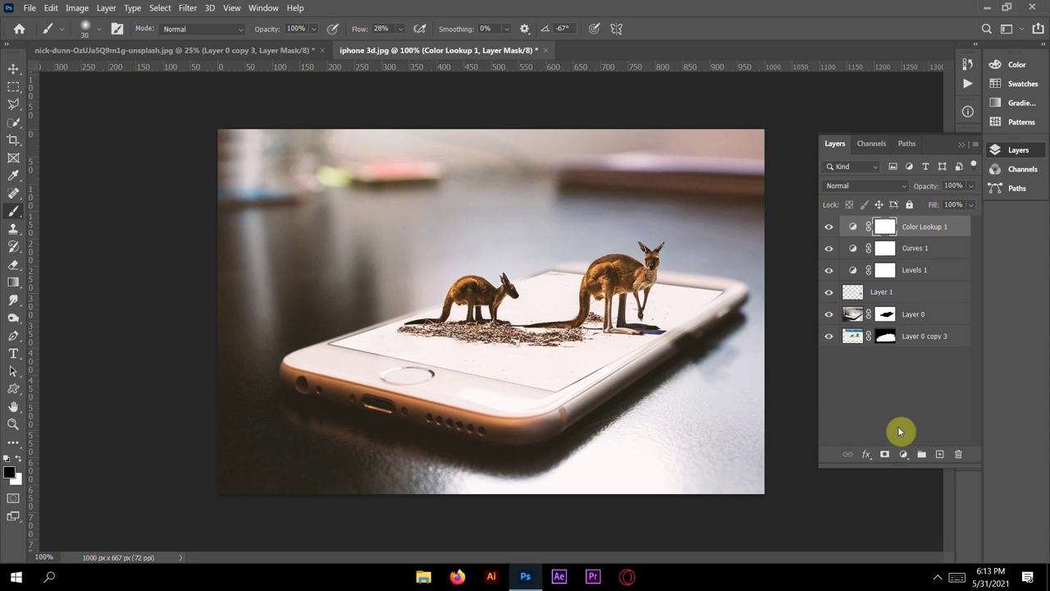
Collapse the Layers panel into the dock to reveal the finished graded composite.
{"action": "left_click", "coordinate": [963, 143]}
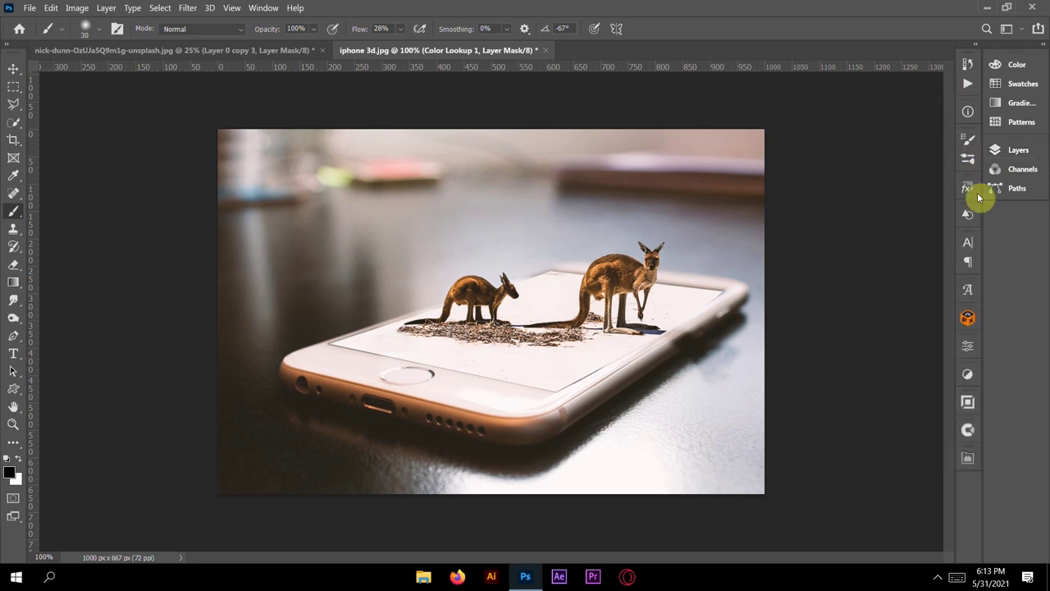